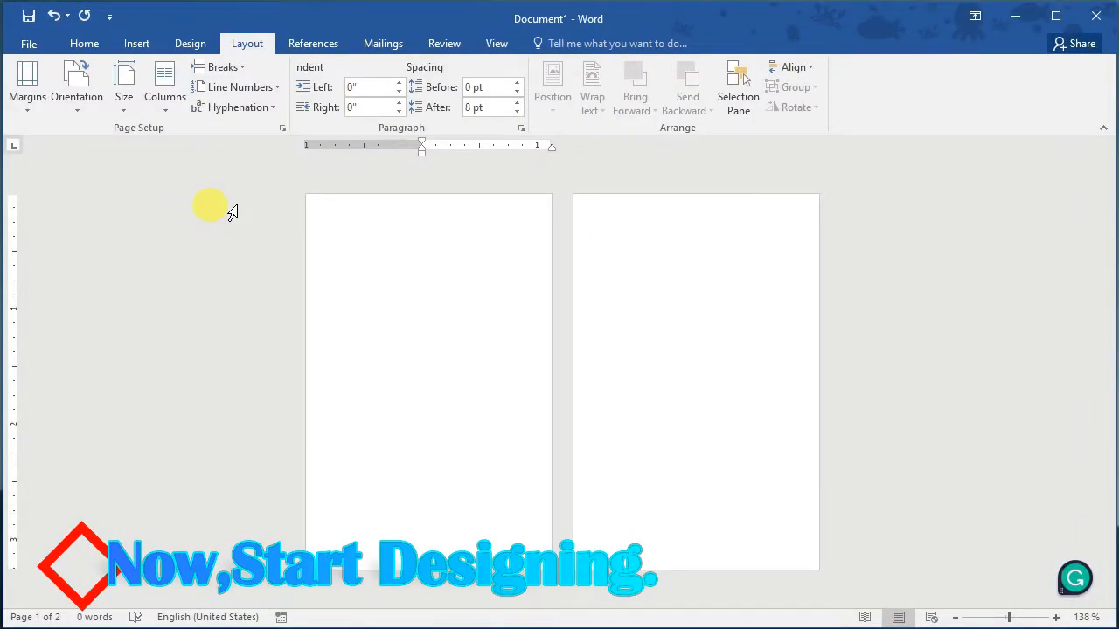
Step: Switch the ribbon to the Insert tab to reach the shape tools
left_click(137, 46)
Step: Draw a triangle and reshape it into a right triangle spanning page 1's left, right and top edges
left_click(246, 101)
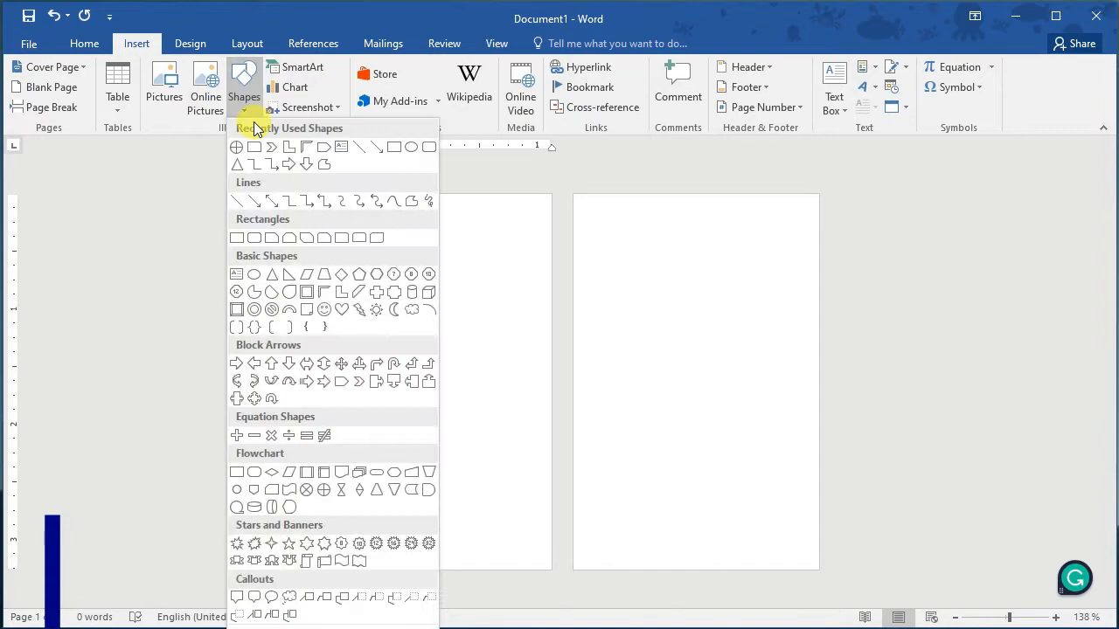
left_click(242, 171)
left_click_drag(374, 230, 543, 504)
left_click_drag(469, 467, 433, 507)
left_click_drag(402, 291, 306, 291)
left_click_drag(337, 357, 338, 368)
left_click_drag(485, 429, 554, 428)
left_click_drag(428, 288, 436, 185)
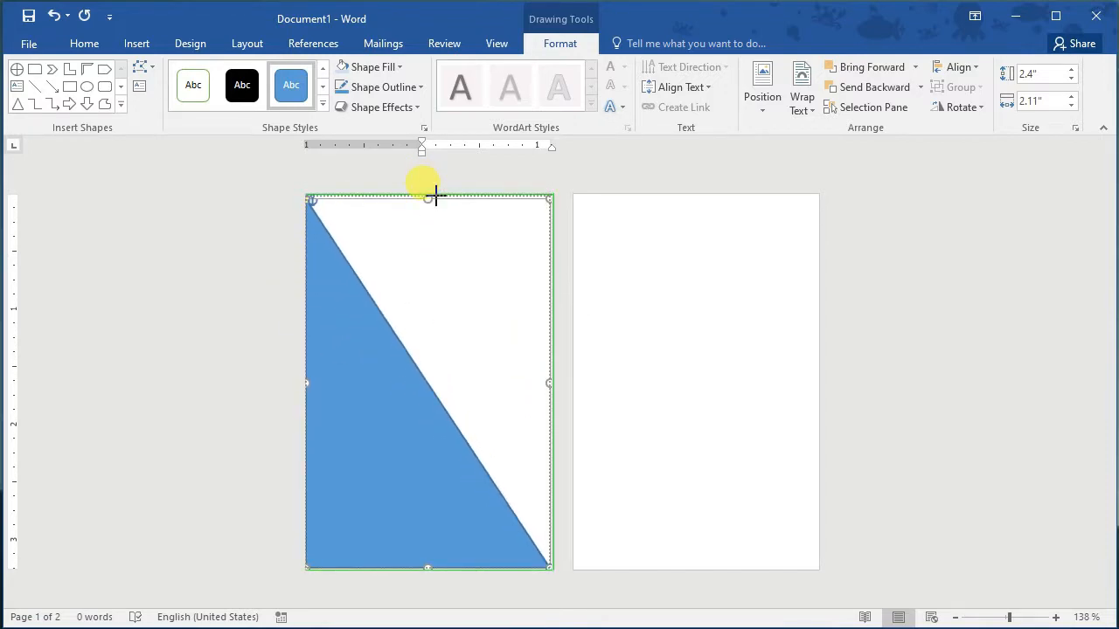
Step: Place a second copy of the triangle near the page's top-left corner
left_click(448, 177)
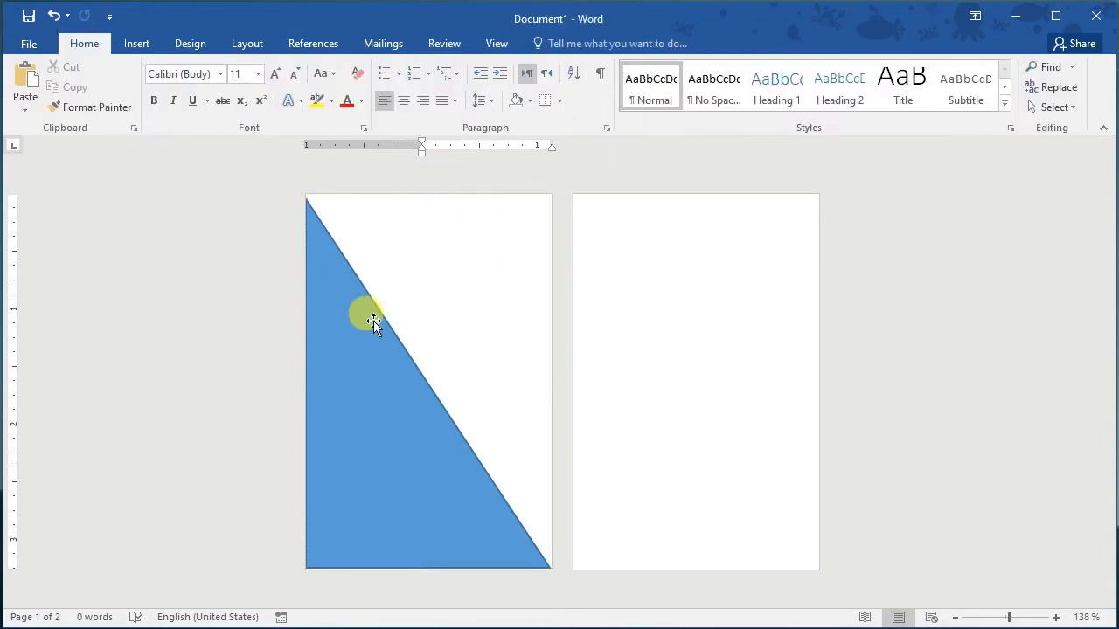
left_click(370, 317)
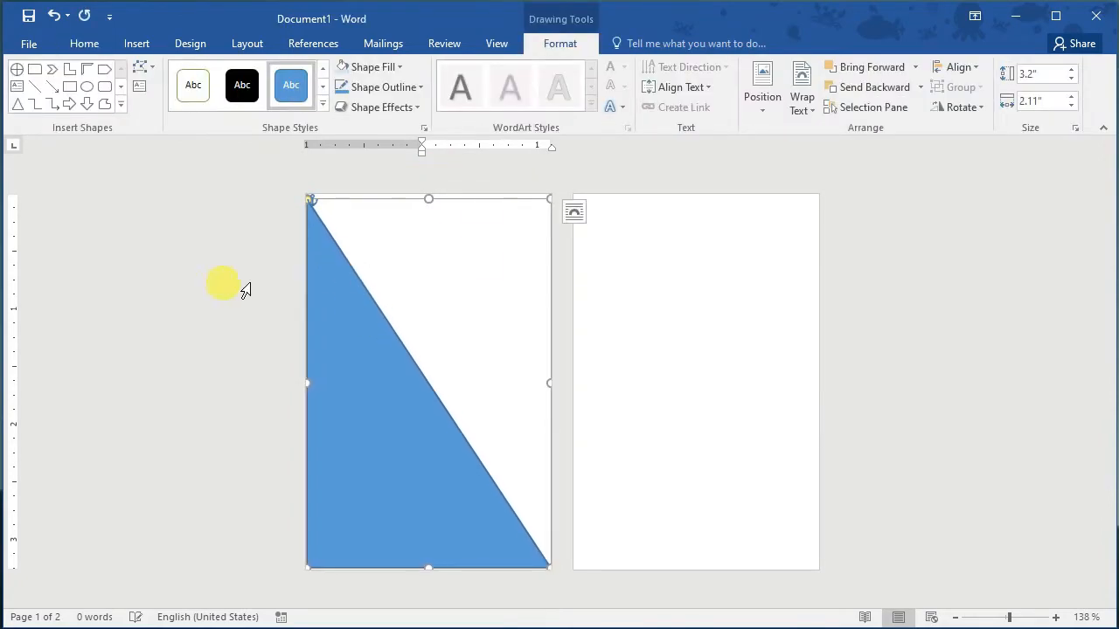
left_click(812, 330)
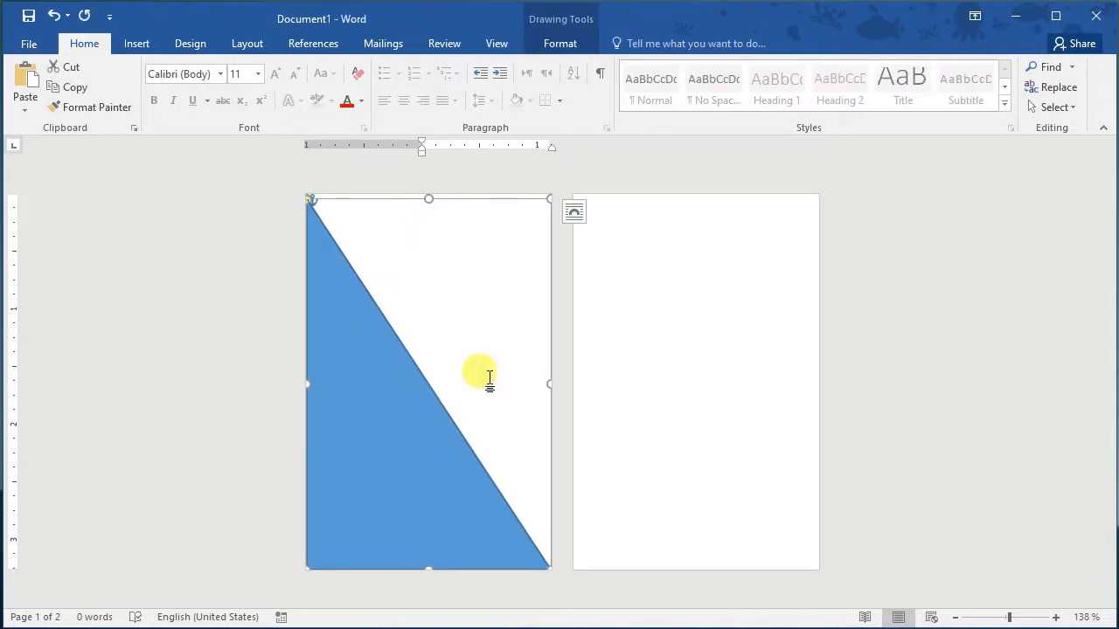
left_click(634, 368)
left_click(430, 402)
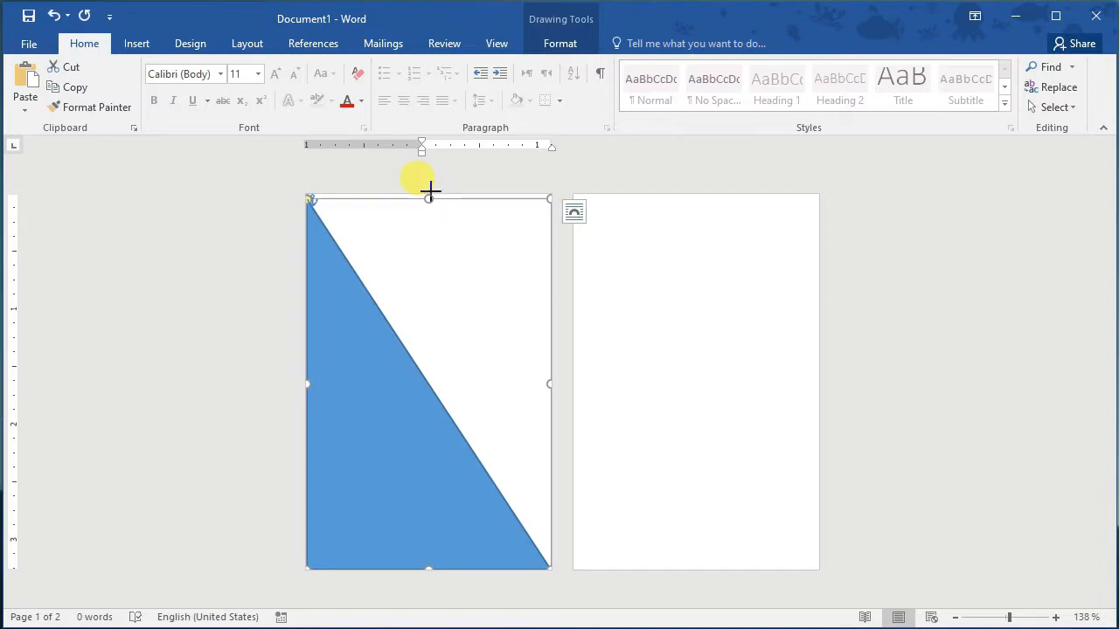
left_click(436, 251)
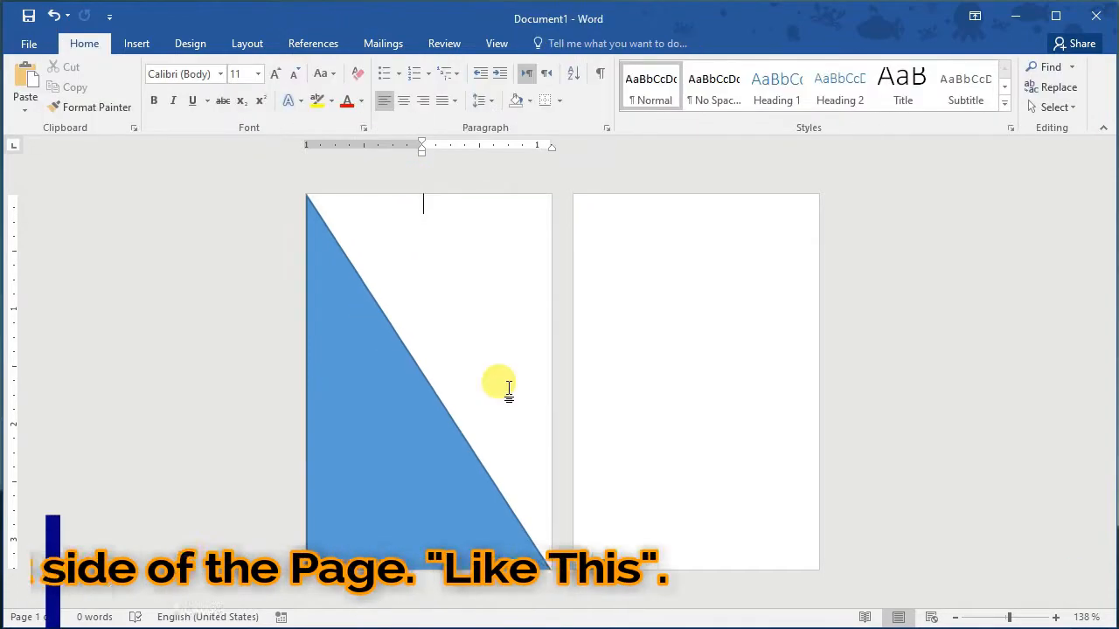
left_click(439, 412)
left_click_drag(440, 412, 417, 387)
left_click(958, 106)
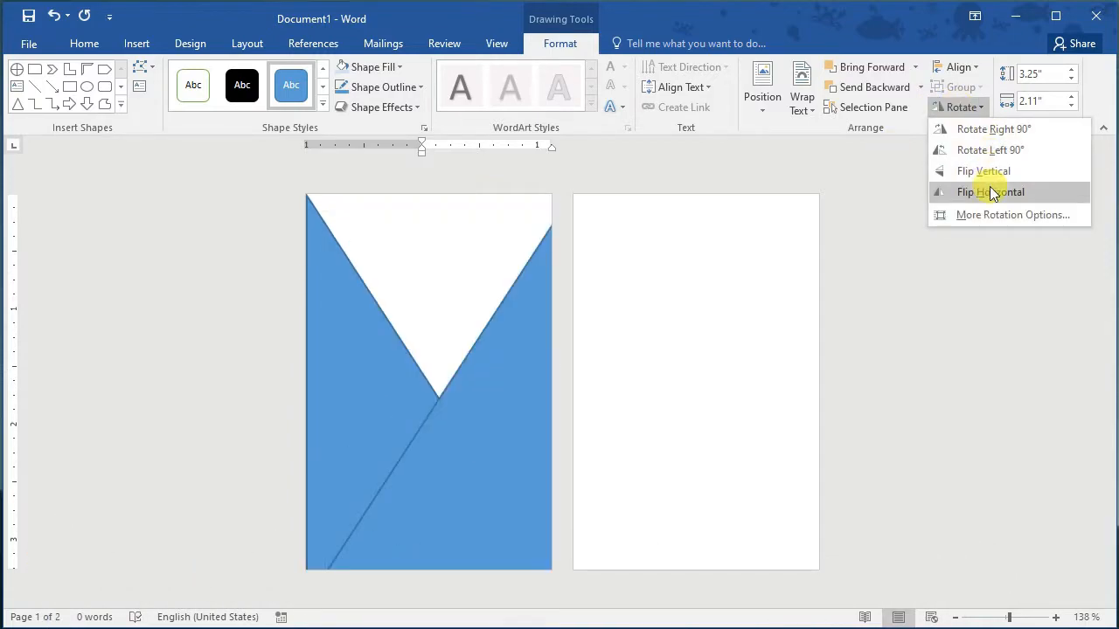
Step: Rotate the copy 90° right twice and nudge it until no gap remains between the triangles
left_click(994, 130)
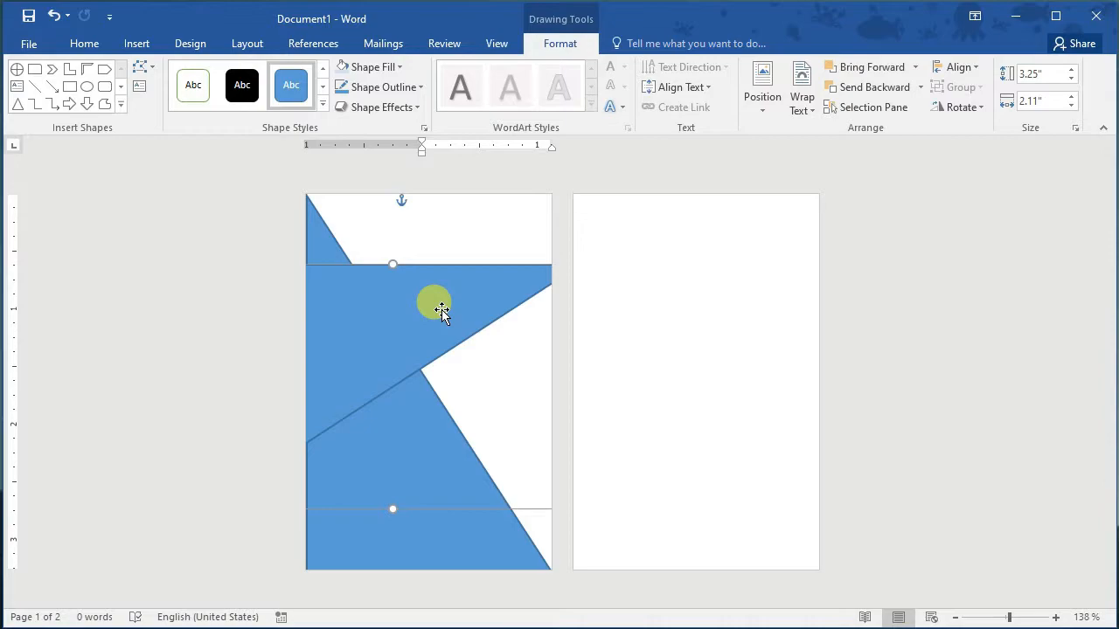
left_click(962, 109)
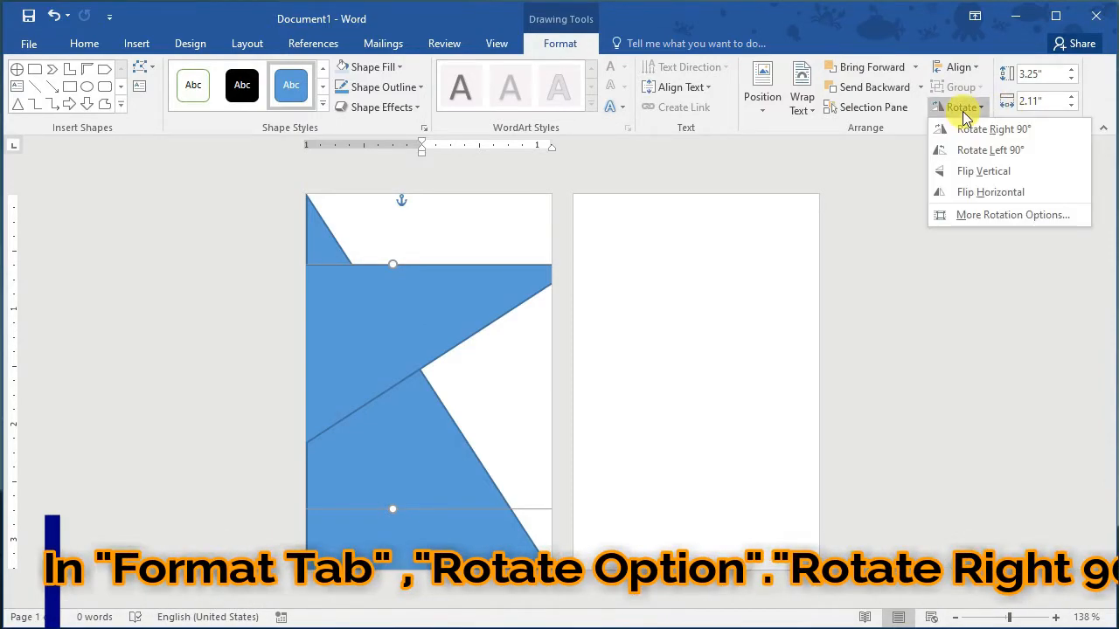
left_click(970, 138)
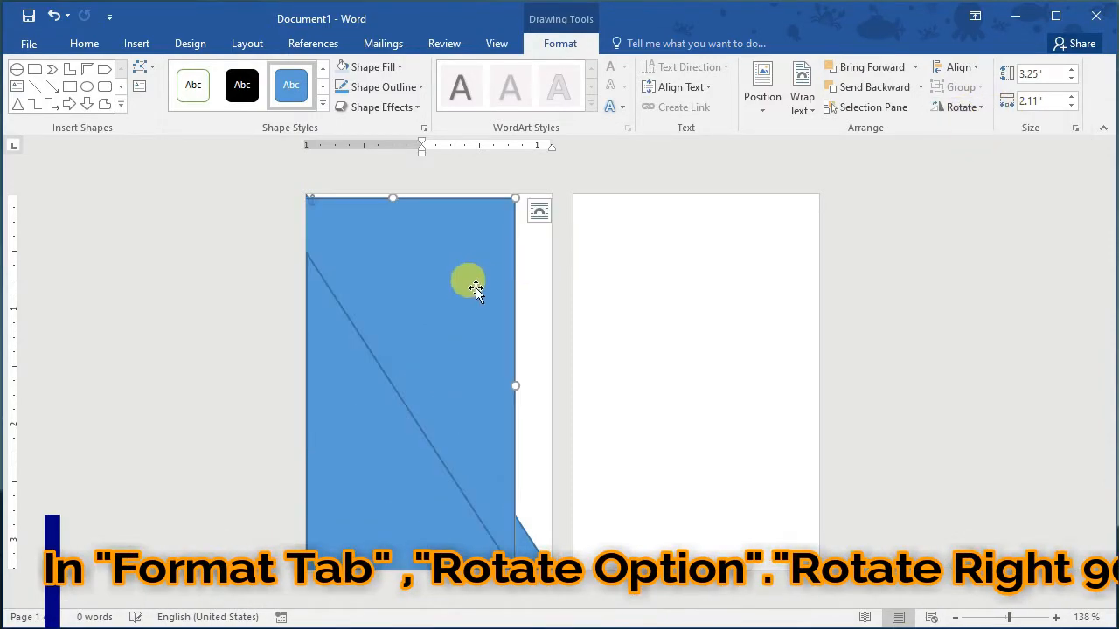
left_click_drag(520, 276, 506, 274)
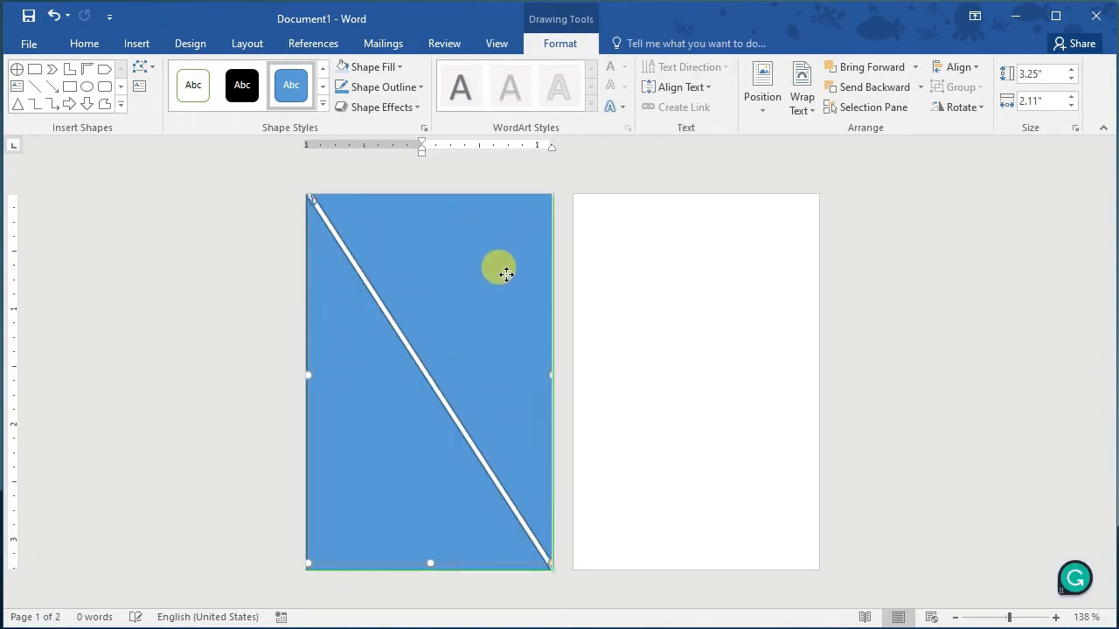
left_click(622, 286)
left_click(502, 365)
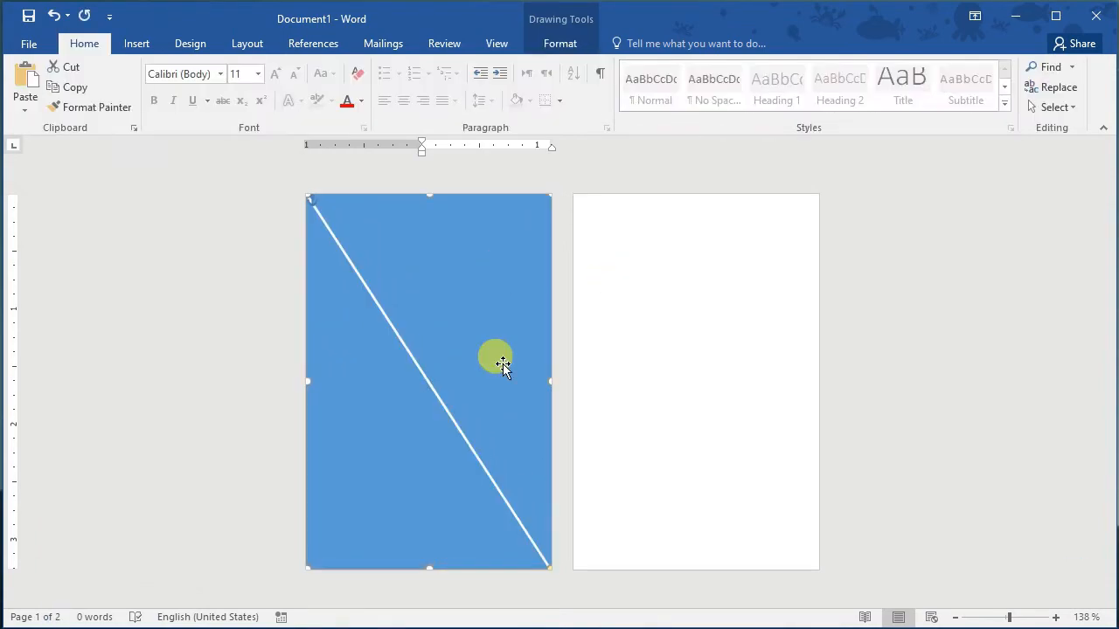
key("Left")
key("Left")
key("Left")
key("Right")
key("Right")
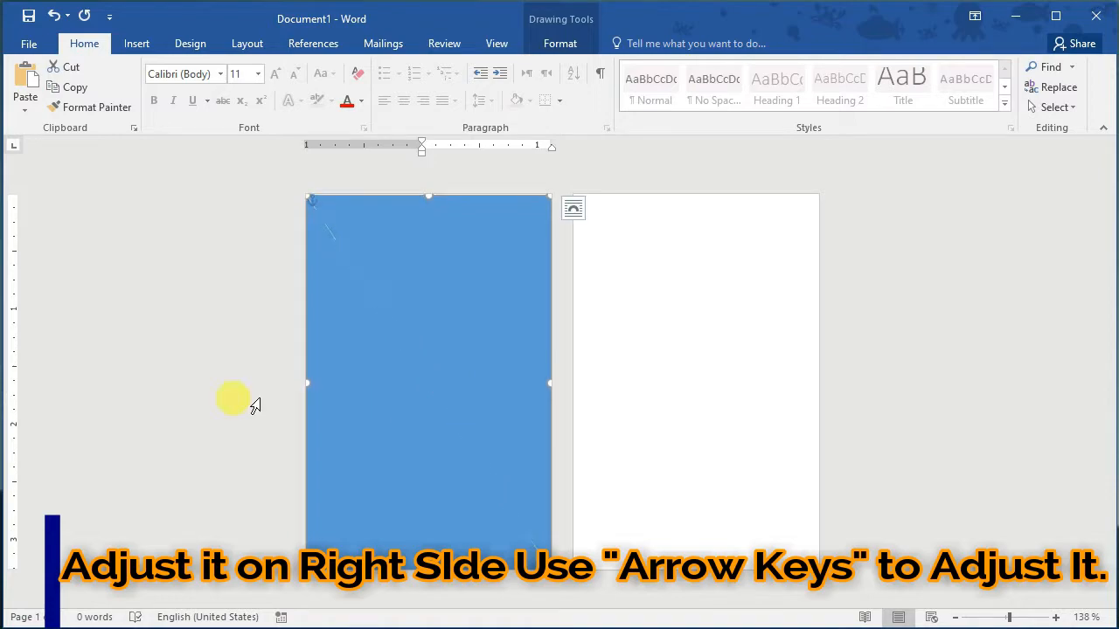
Step: Select both blue triangles together and group them into one shape
left_click(190, 405)
left_click(518, 397)
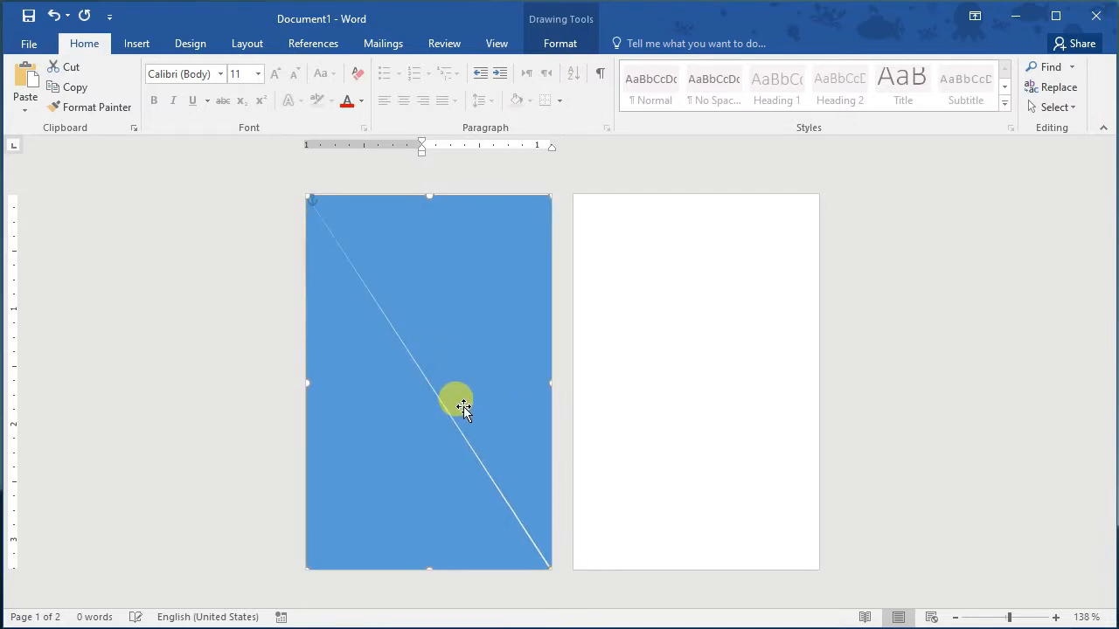
left_click(603, 403)
left_click(543, 417)
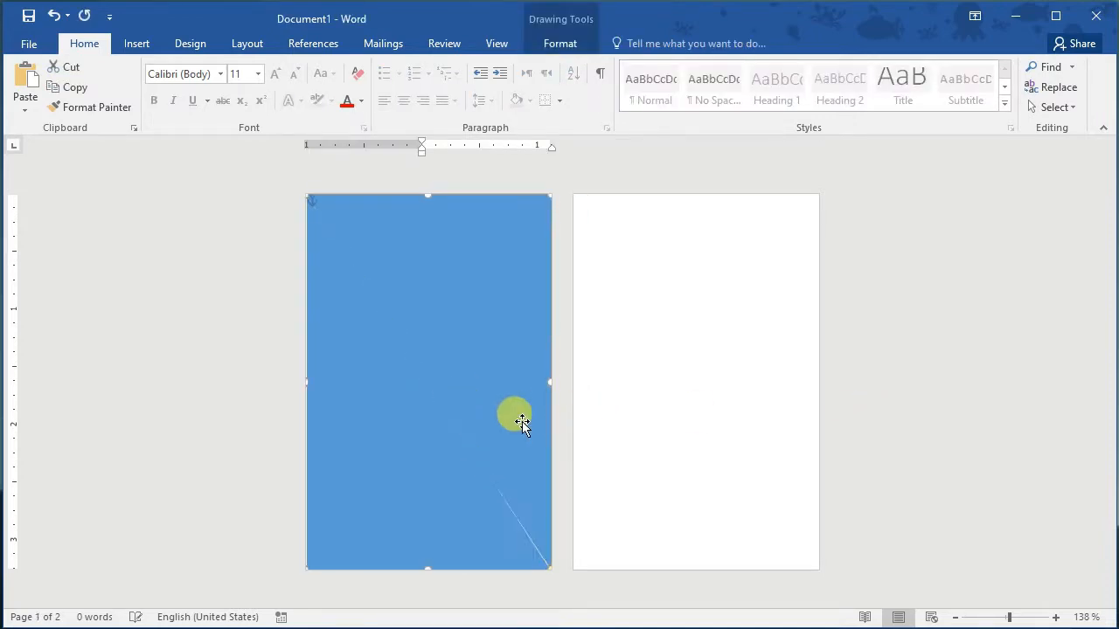
right_click(488, 388)
mouse_move(554, 497)
left_click(687, 499)
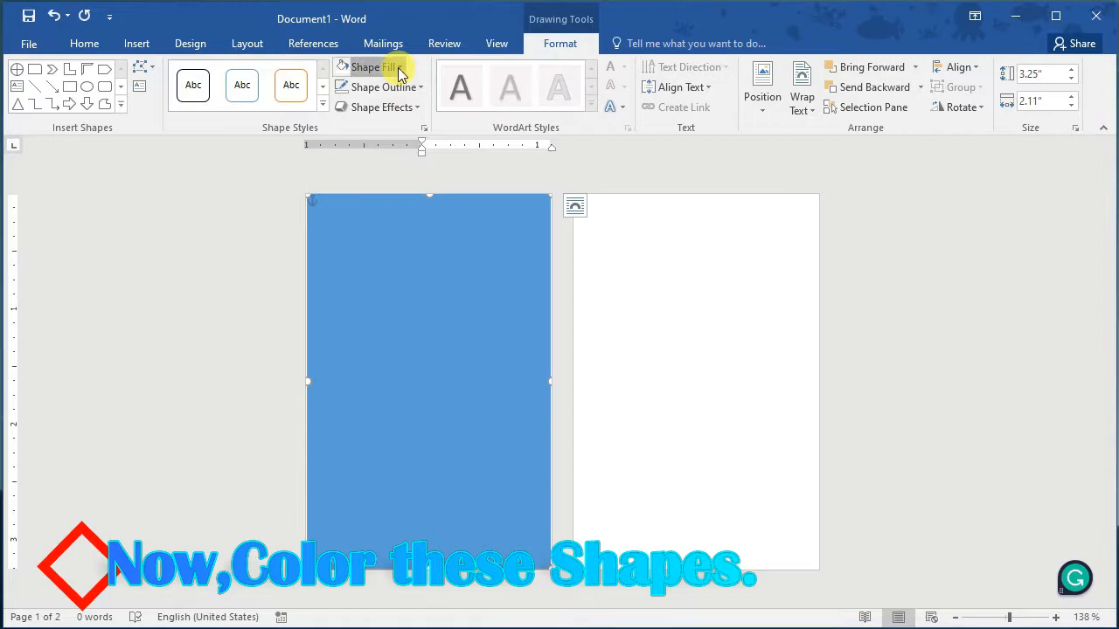
Step: Fill the left triangle with Black and the right triangle with White
left_click(399, 70)
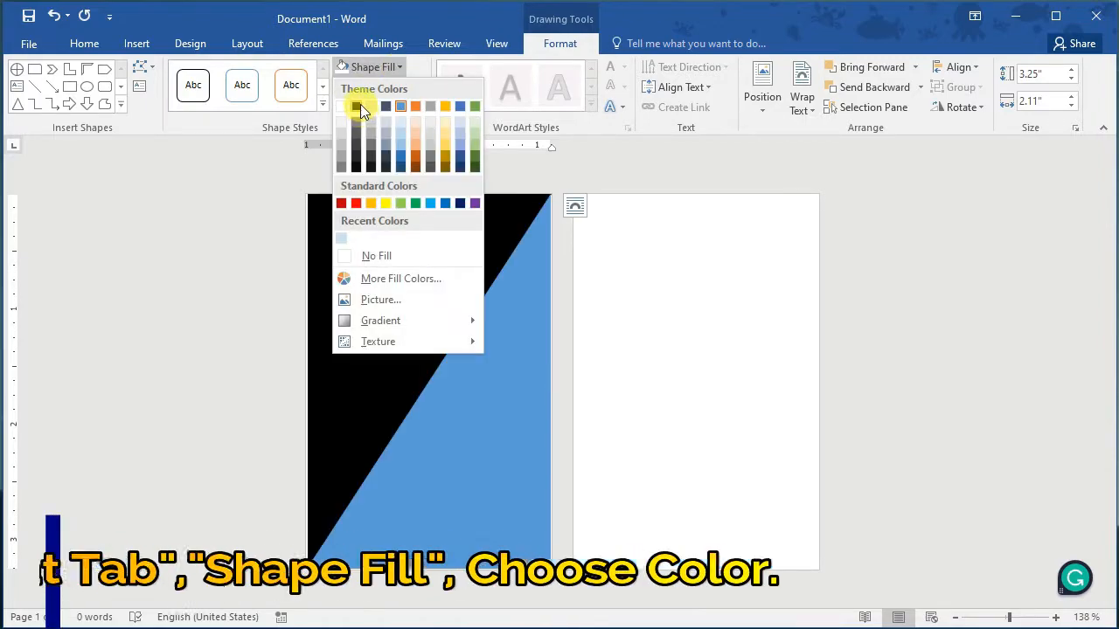
left_click(358, 106)
left_click(399, 68)
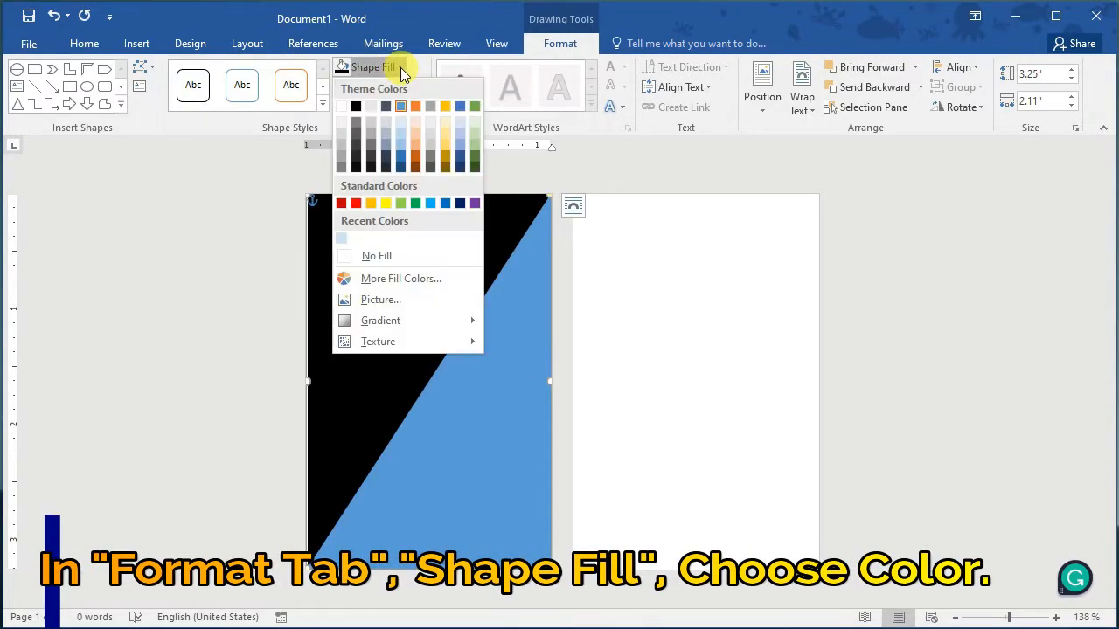
left_click(342, 106)
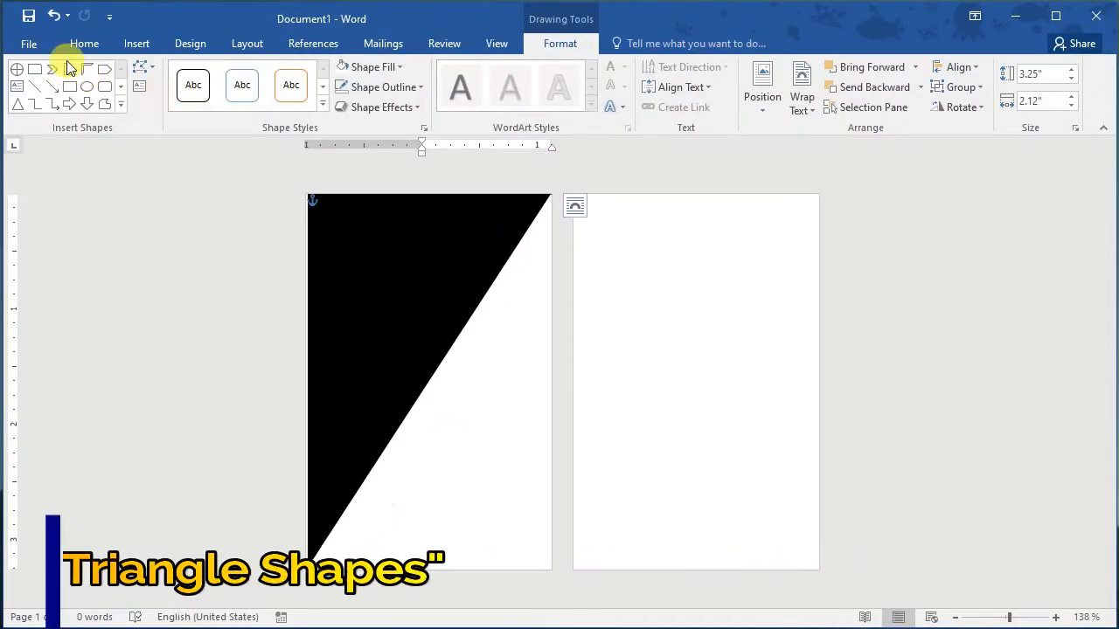
Step: Draw a small triangle and place it across the diagonal near page 1's centre
left_click(121, 105)
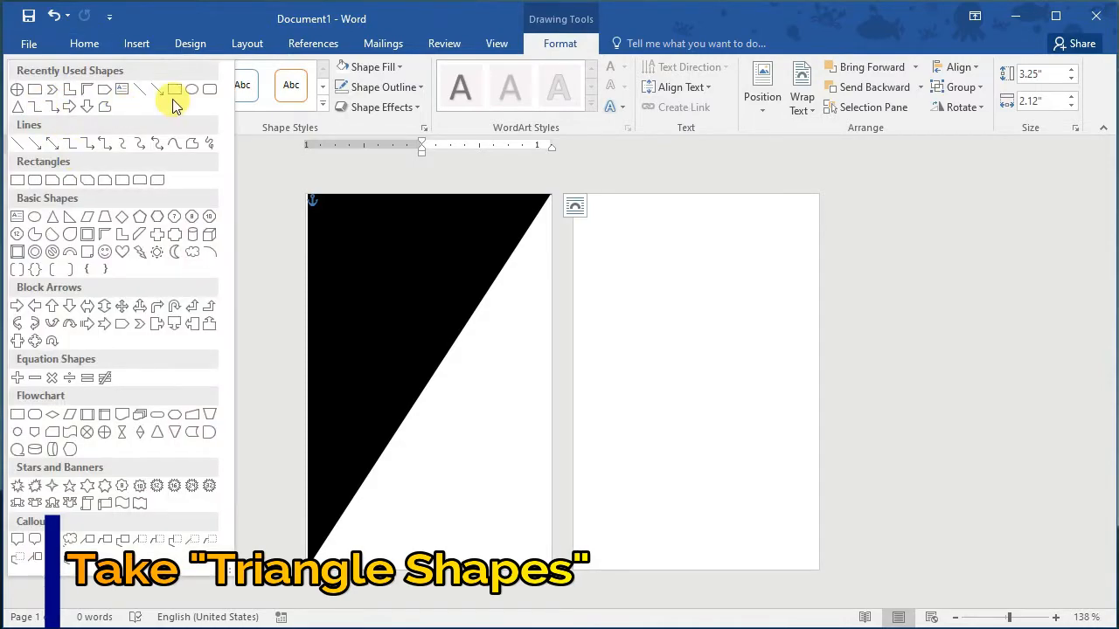
left_click(18, 109)
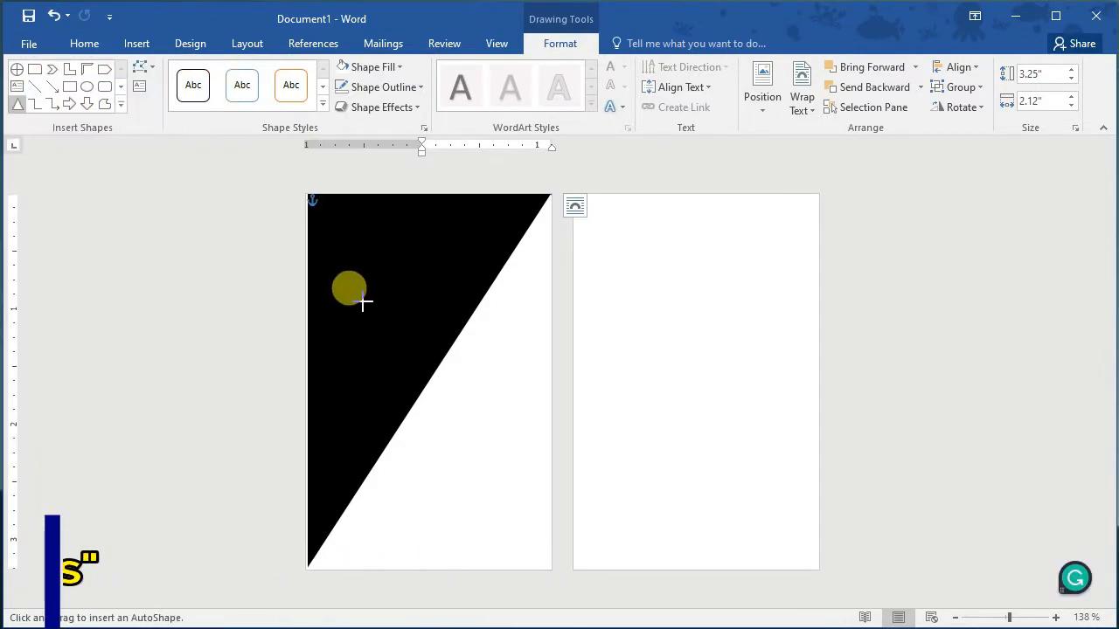
mouse_move(470, 328)
left_mouse_down()
mouse_move(524, 412)
mouse_move(570, 401)
left_mouse_up()
mouse_move(507, 387)
left_mouse_down()
mouse_move(487, 385)
mouse_move(485, 361)
mouse_move(499, 361)
mouse_move(437, 327)
mouse_move(466, 301)
mouse_move(450, 309)
left_mouse_up()
left_click_drag(407, 351, 383, 368)
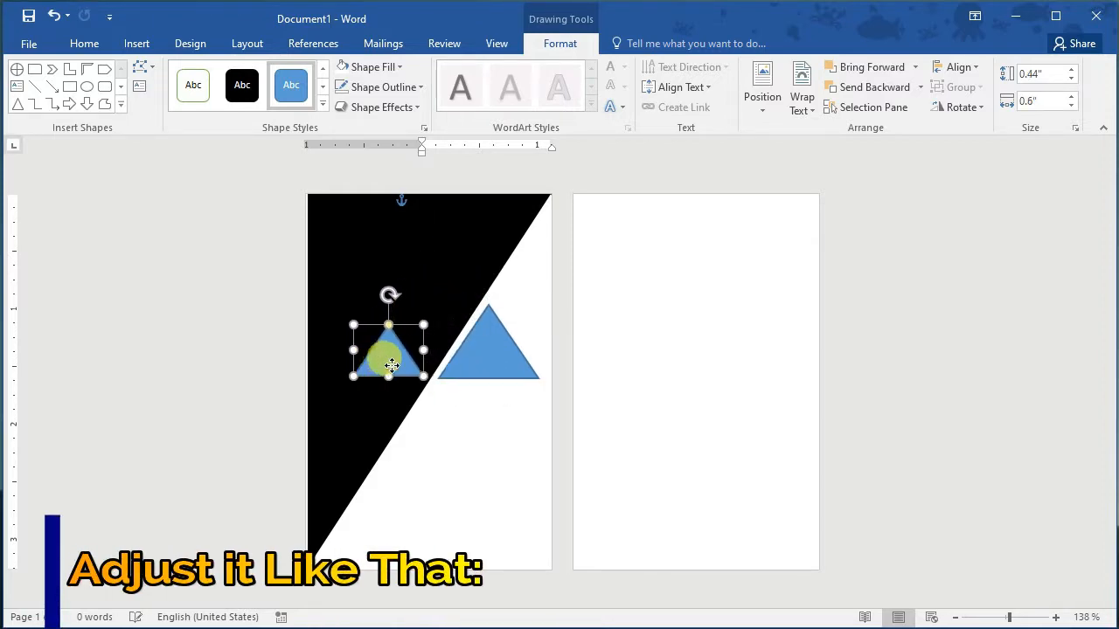
Step: Duplicate the larger triangle with Ctrl+D and position the copy up and to the left
left_click(483, 367)
key("ctrl+d")
left_click_drag(489, 367, 444, 333)
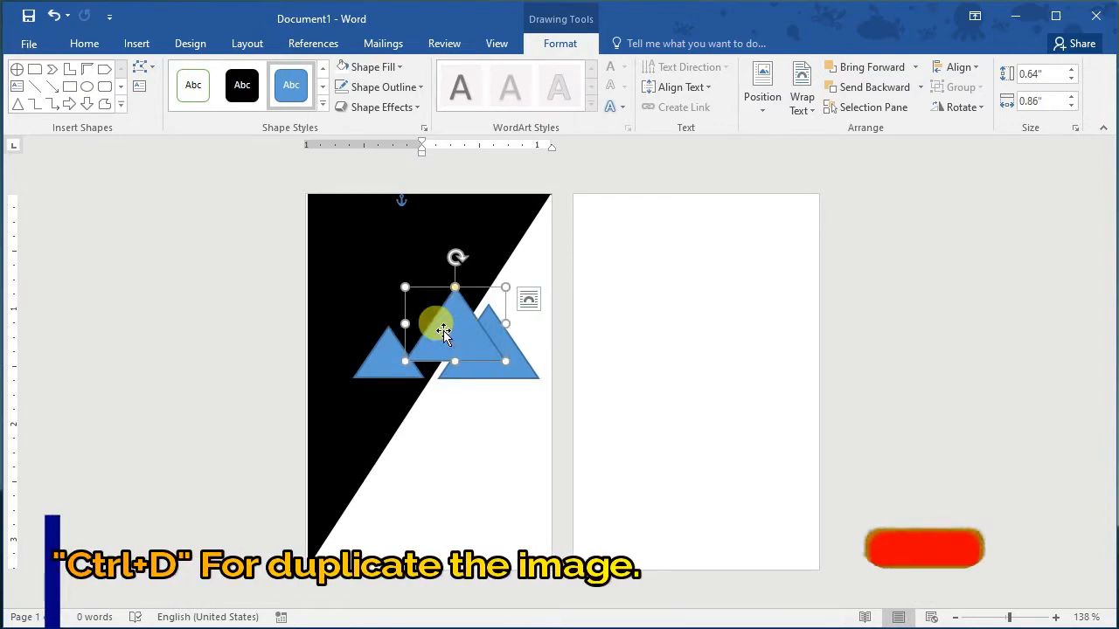
left_click(391, 355)
left_click(511, 367)
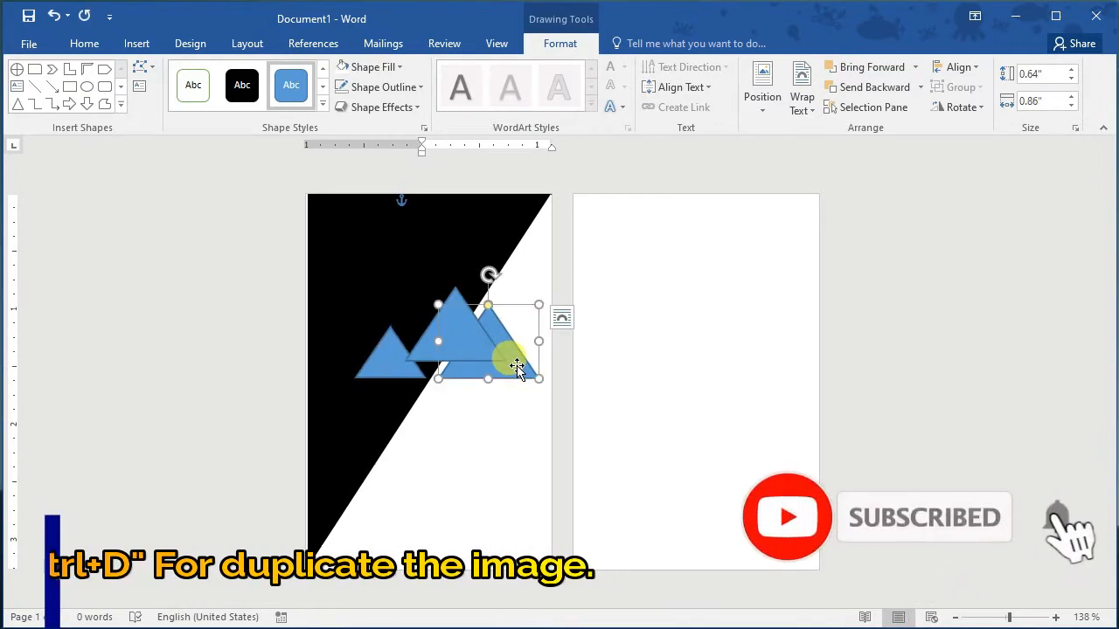
left_click(394, 67)
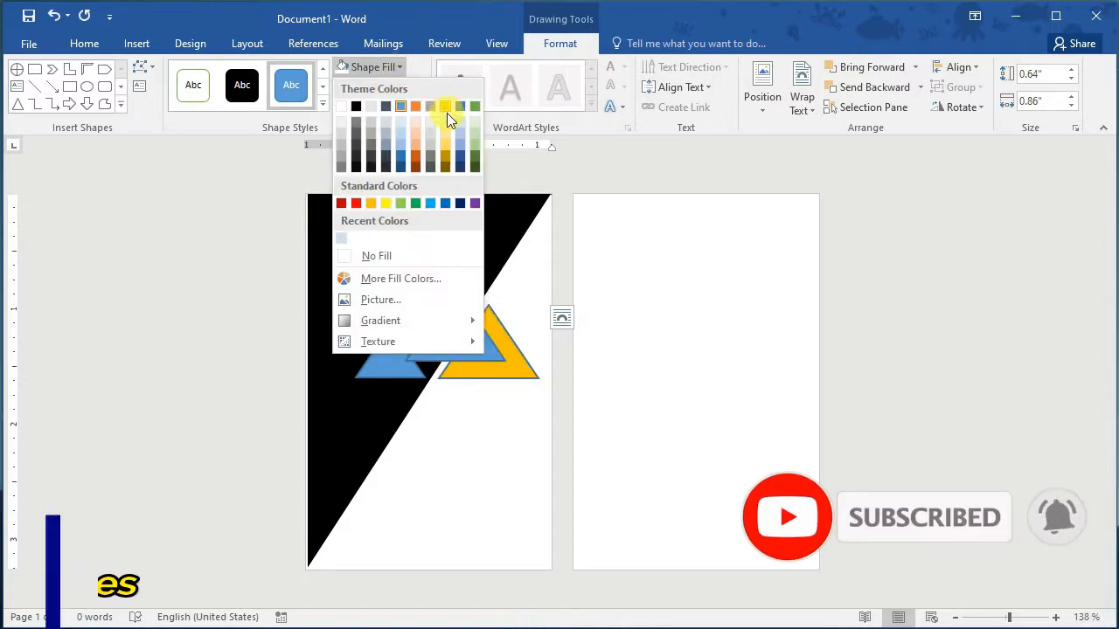
Step: Fill the right triangle and the small left triangle with yellow
left_click(385, 203)
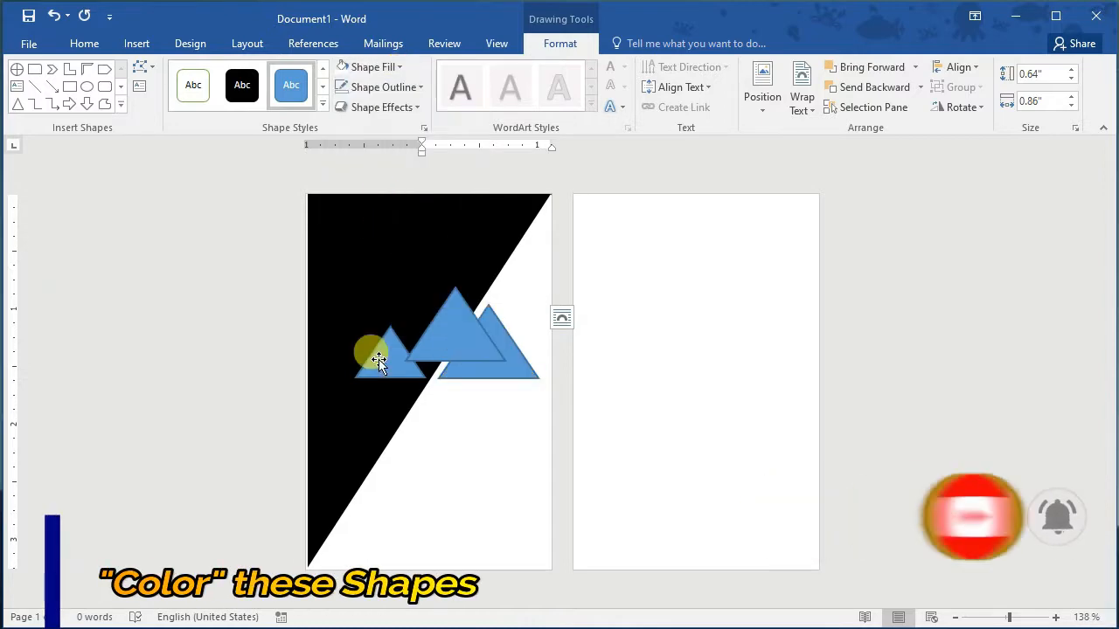
left_click(374, 357)
left_click(402, 71)
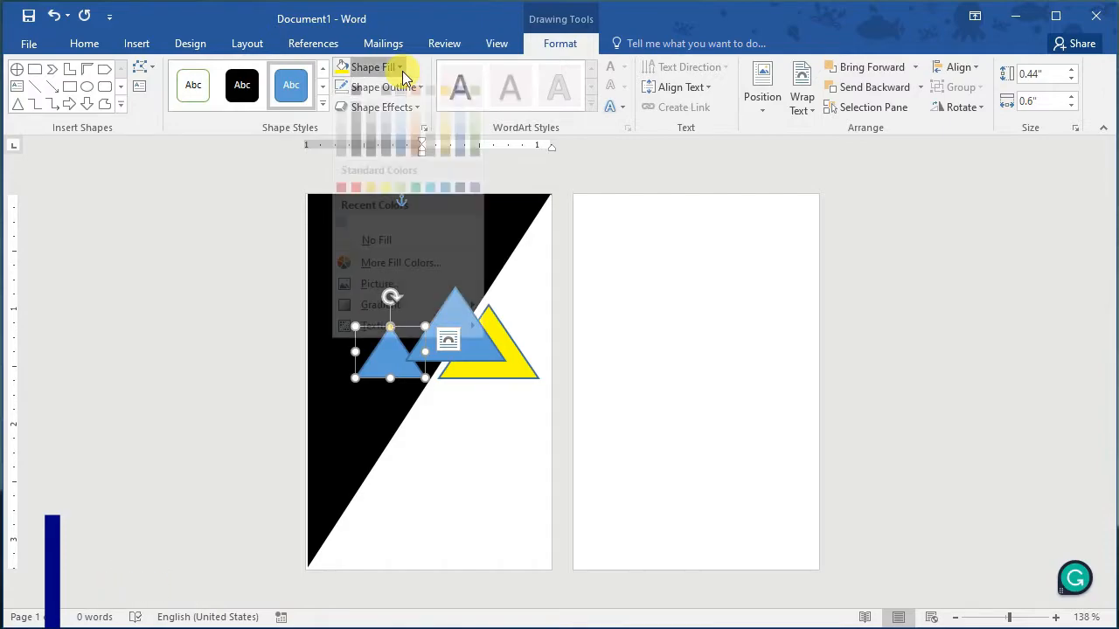
left_click(388, 202)
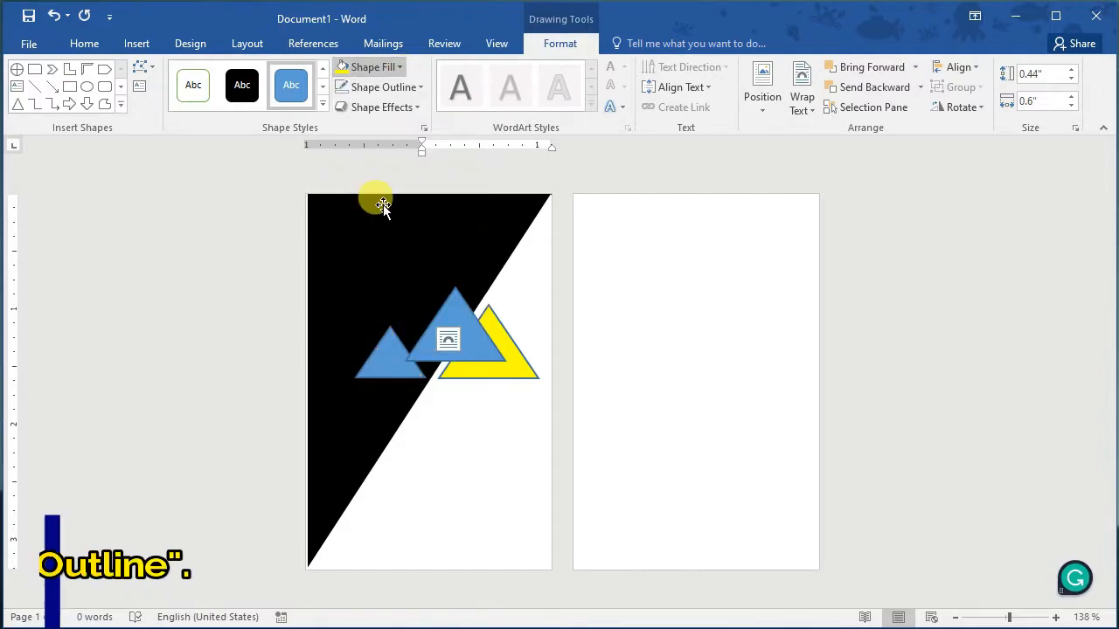
Step: Select all three triangles and set their outline to No Outline
left_click(498, 366)
left_click(433, 343, "shift")
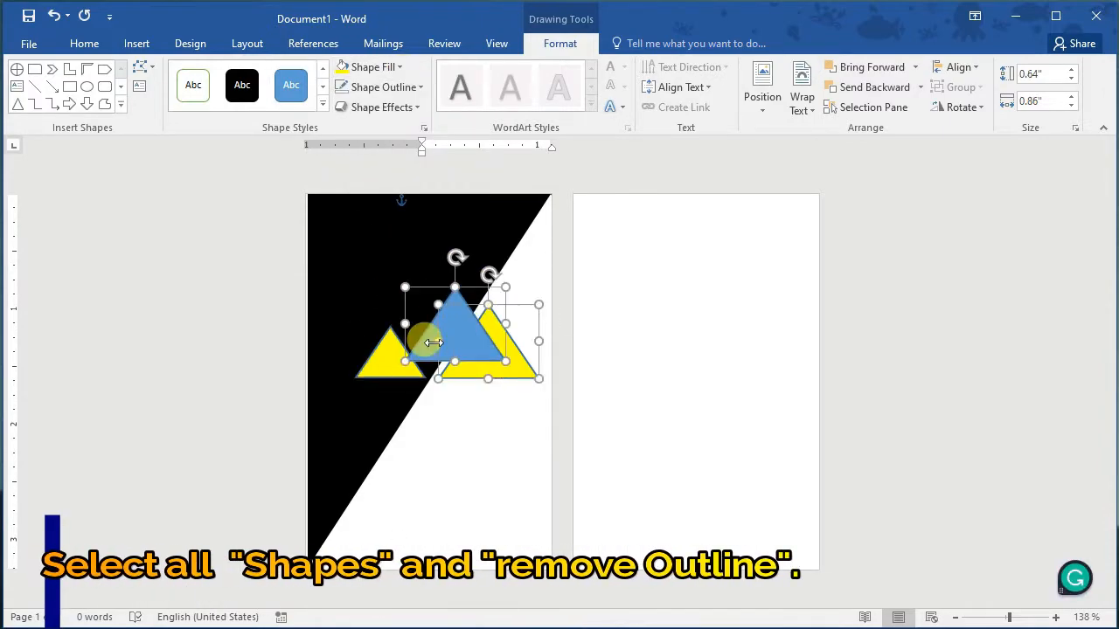
left_click(420, 88)
left_click(404, 273)
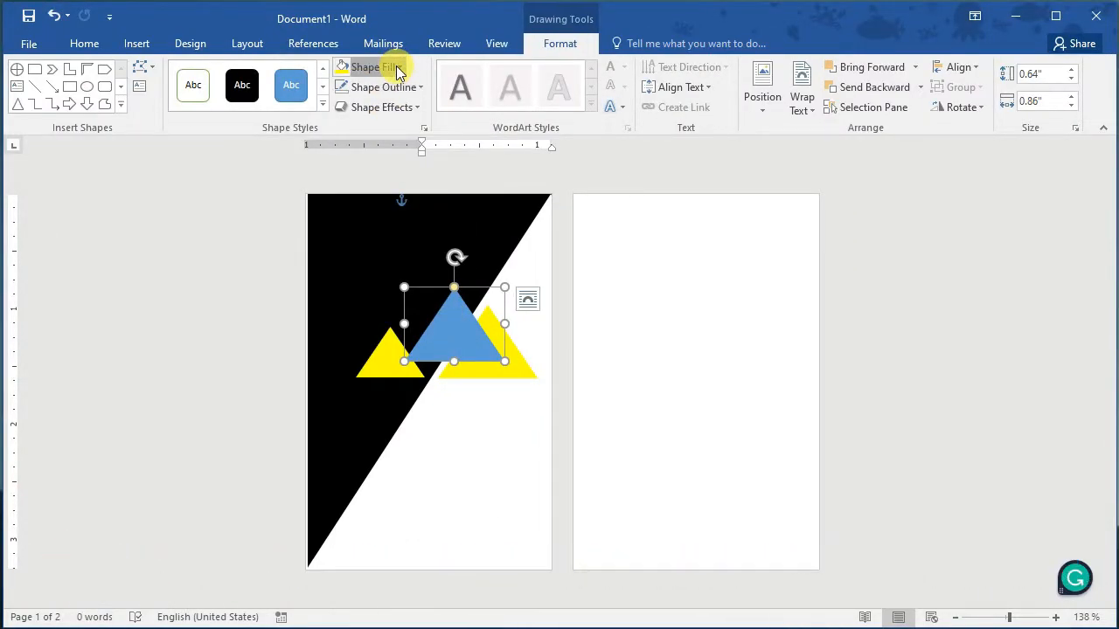
left_click(398, 68)
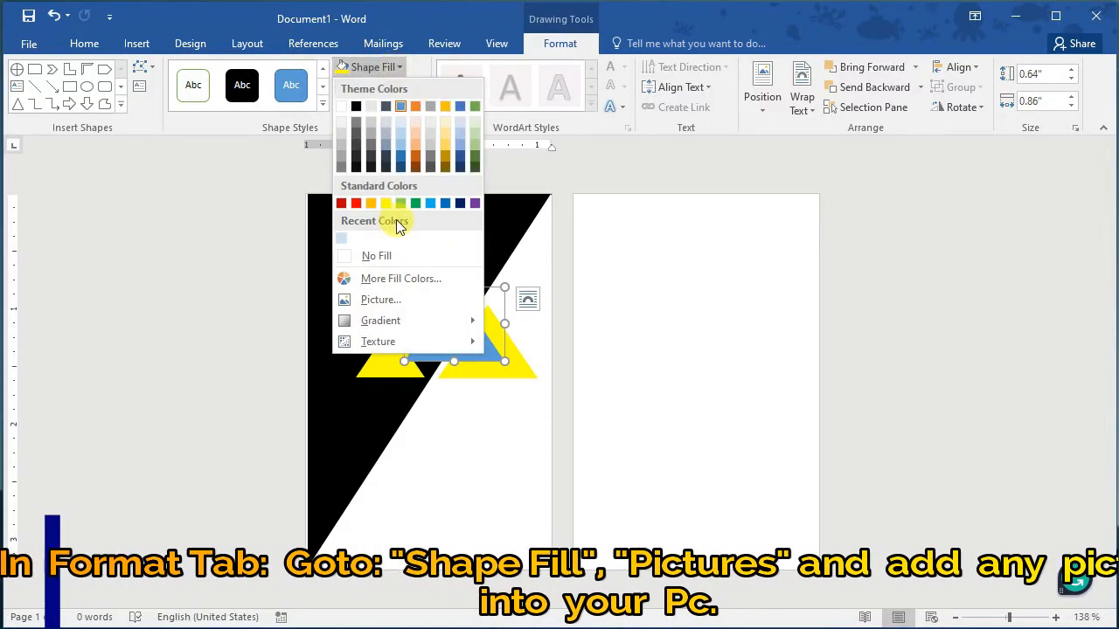
Step: Fill the middle triangle with the portrait photo from Downloads and resize it slightly
left_click(398, 300)
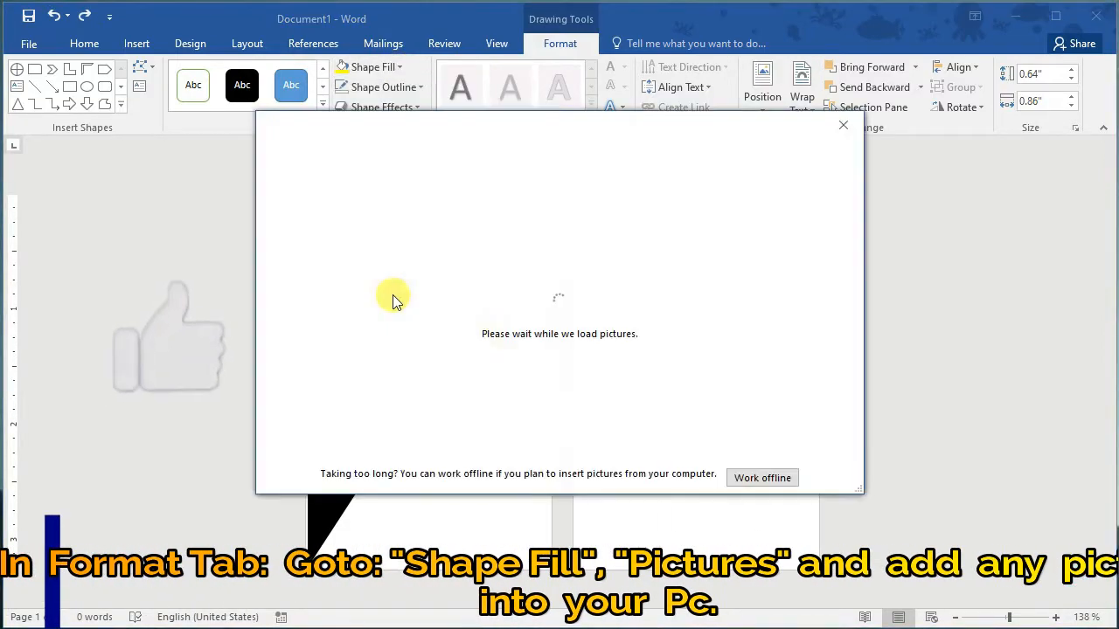
left_click(458, 229)
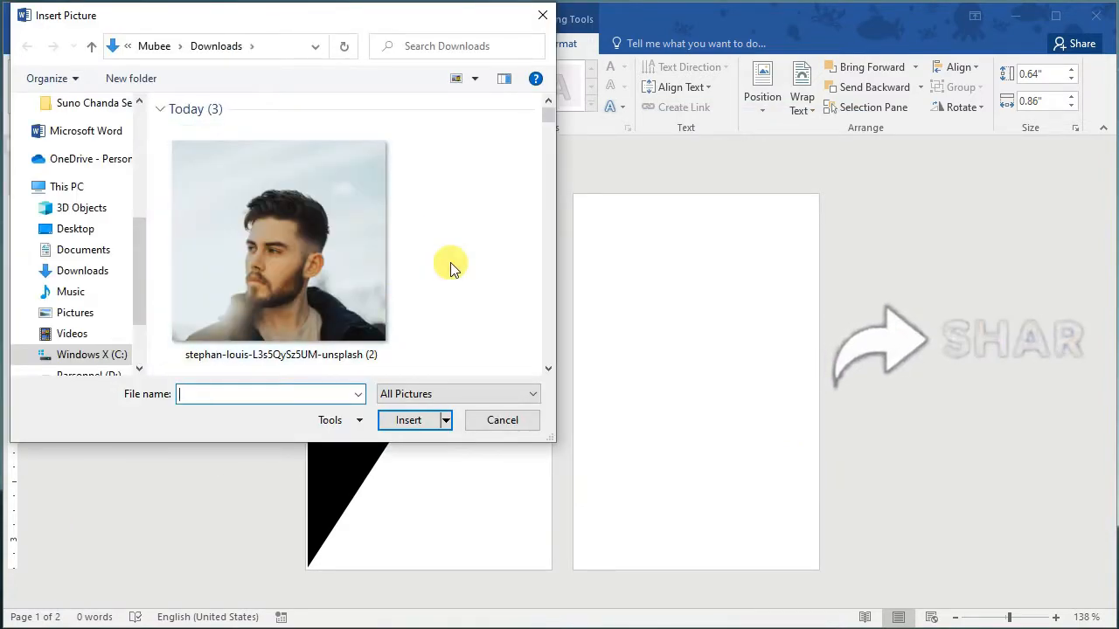
left_click(380, 323)
left_click(422, 421)
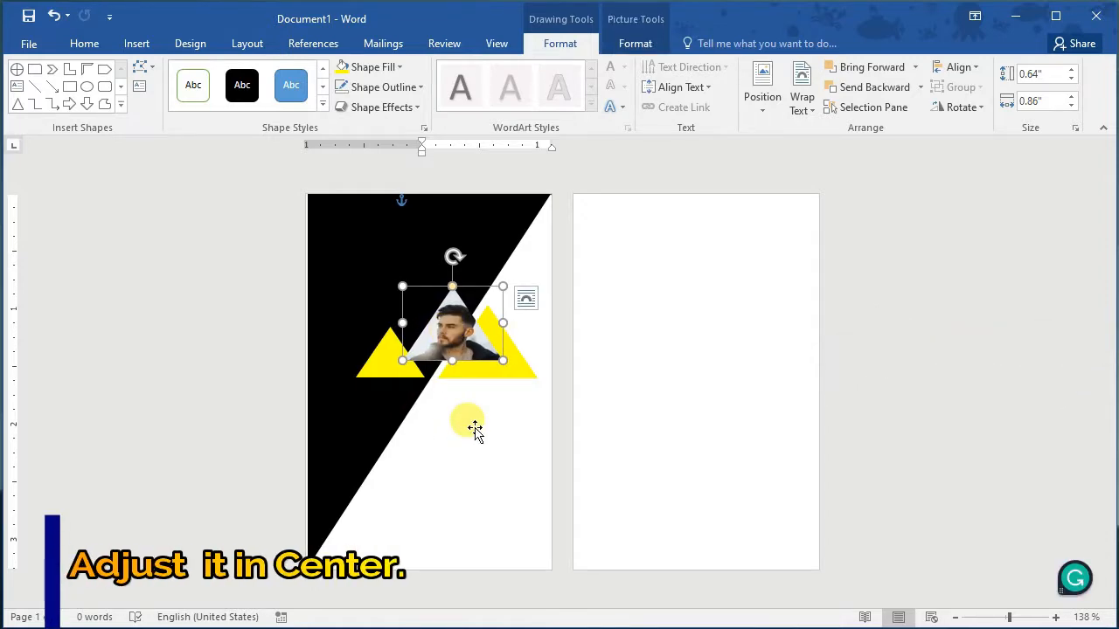
mouse_move(503, 286)
left_mouse_down()
mouse_move(495, 278)
mouse_move(502, 305)
left_mouse_up()
left_click(408, 421)
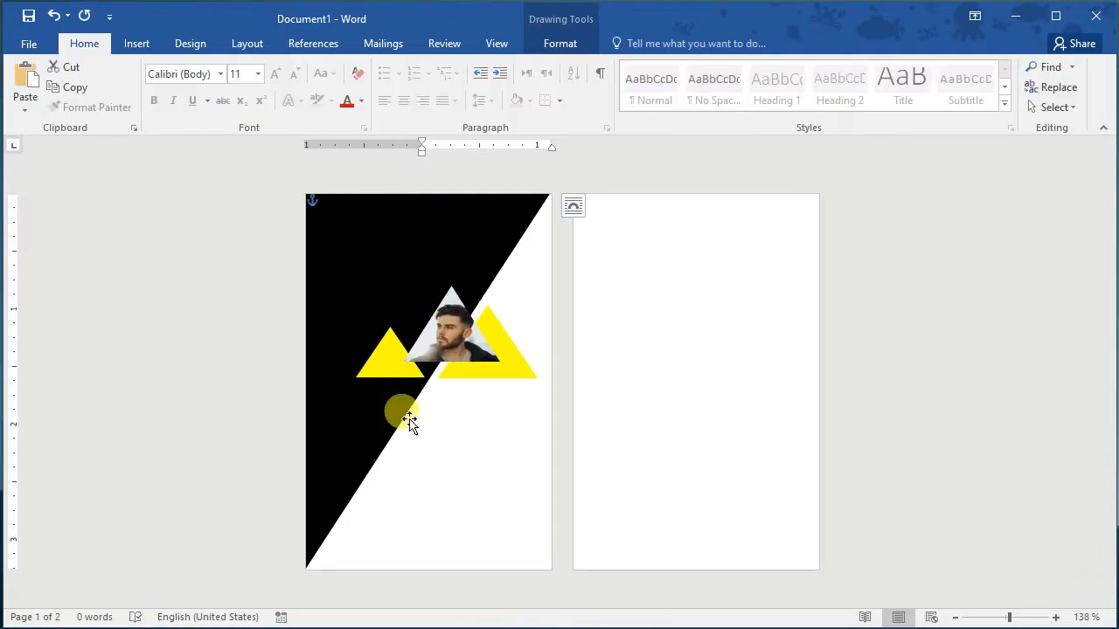
Step: Insert WordArt with the person's name, move it to the page top and colour it white
left_click(140, 43)
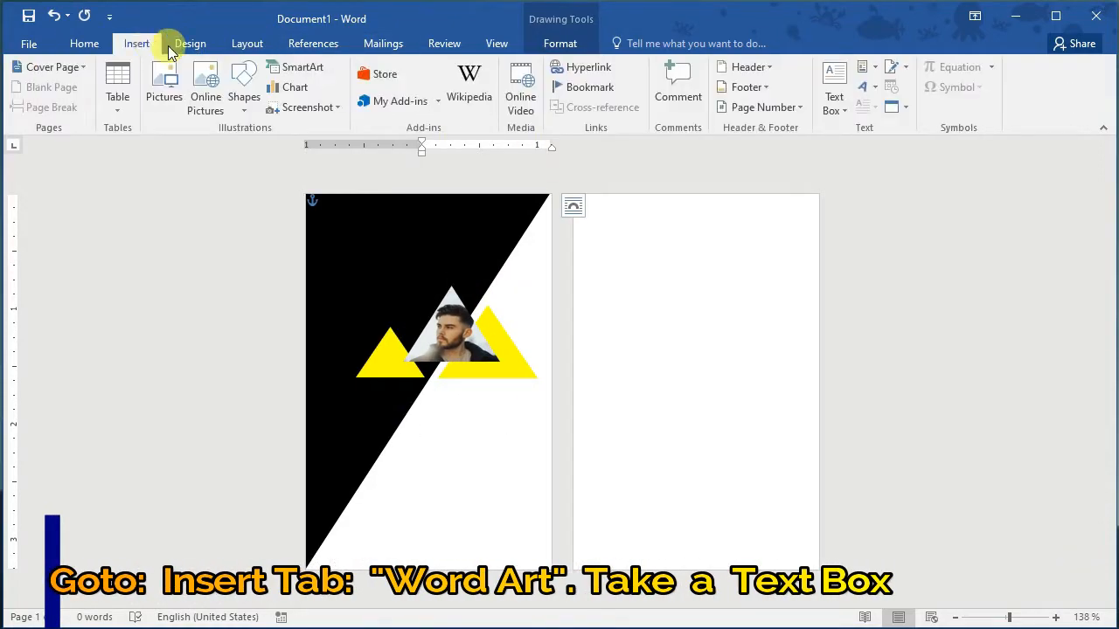
left_click(866, 86)
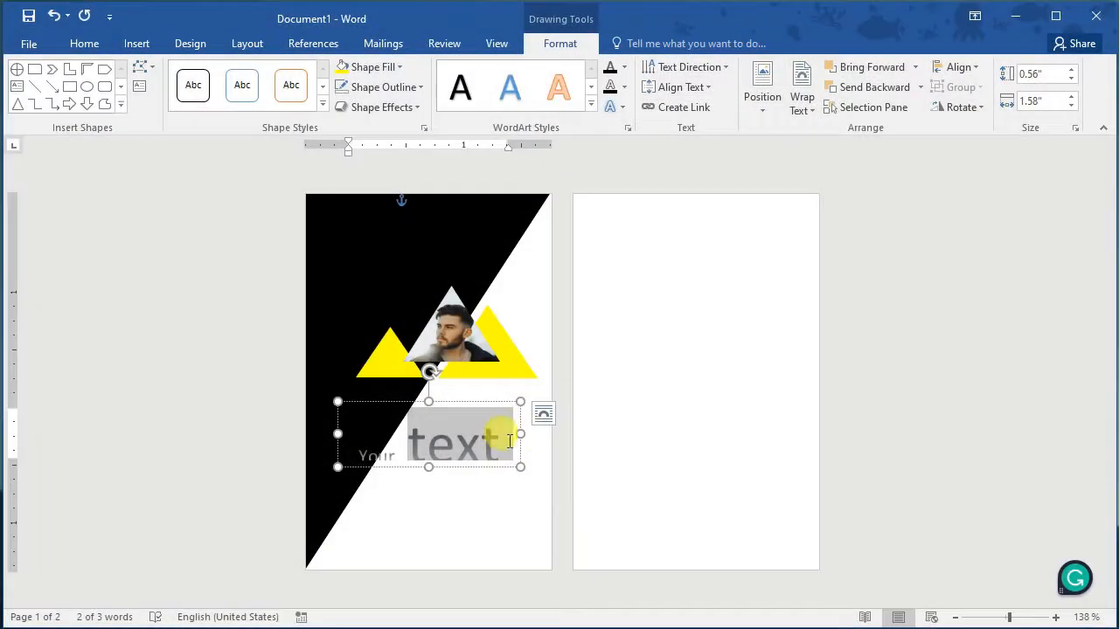
key("BackSpace")
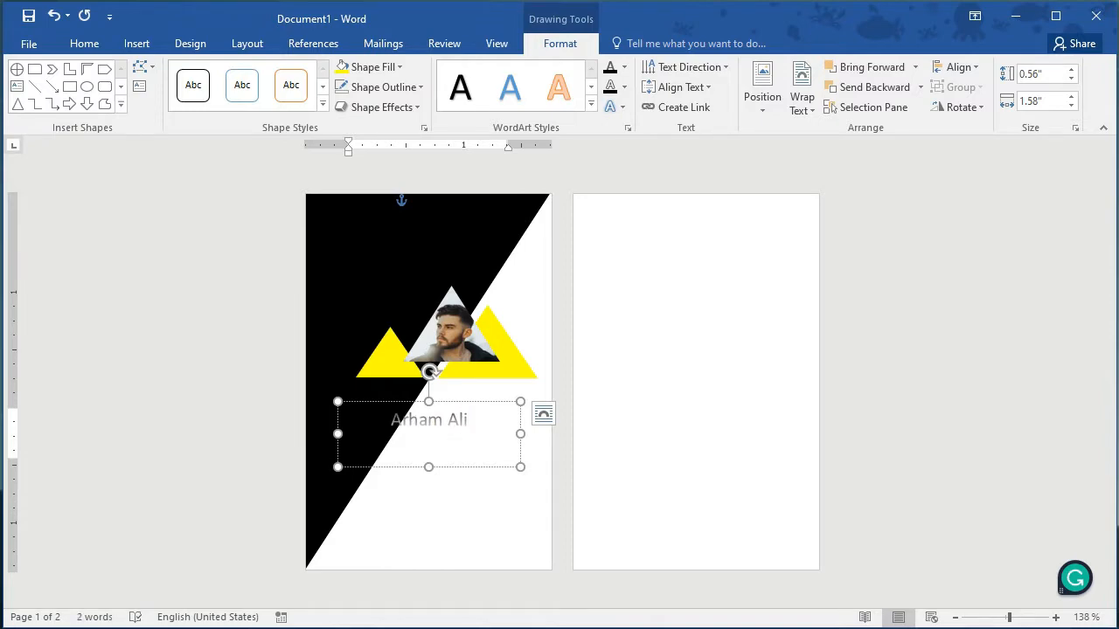
left_click_drag(457, 467, 460, 293)
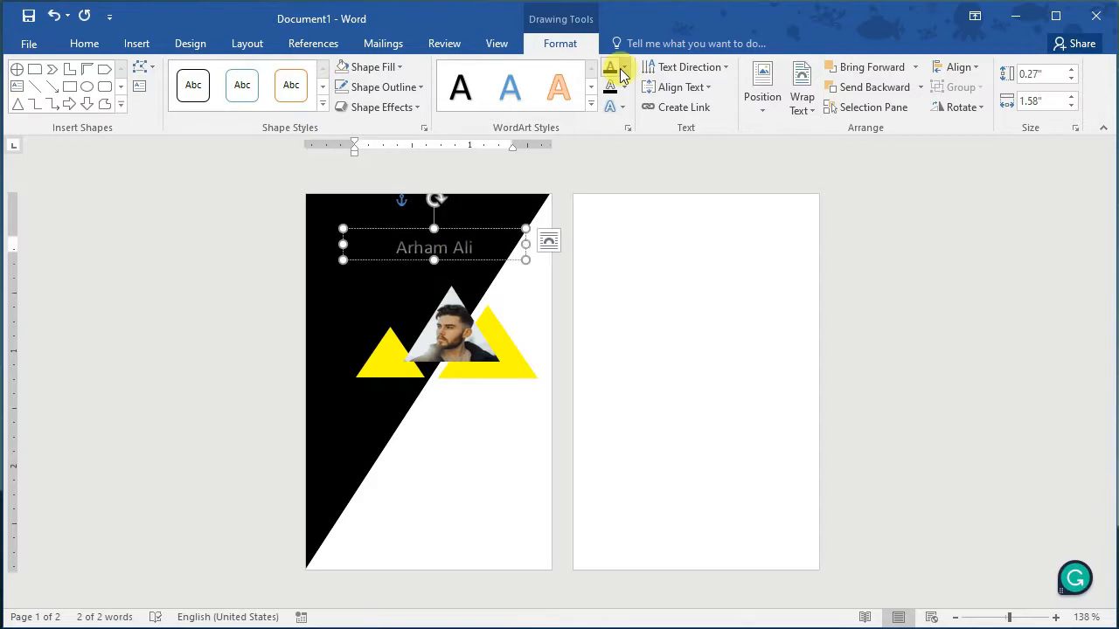
left_click(622, 69)
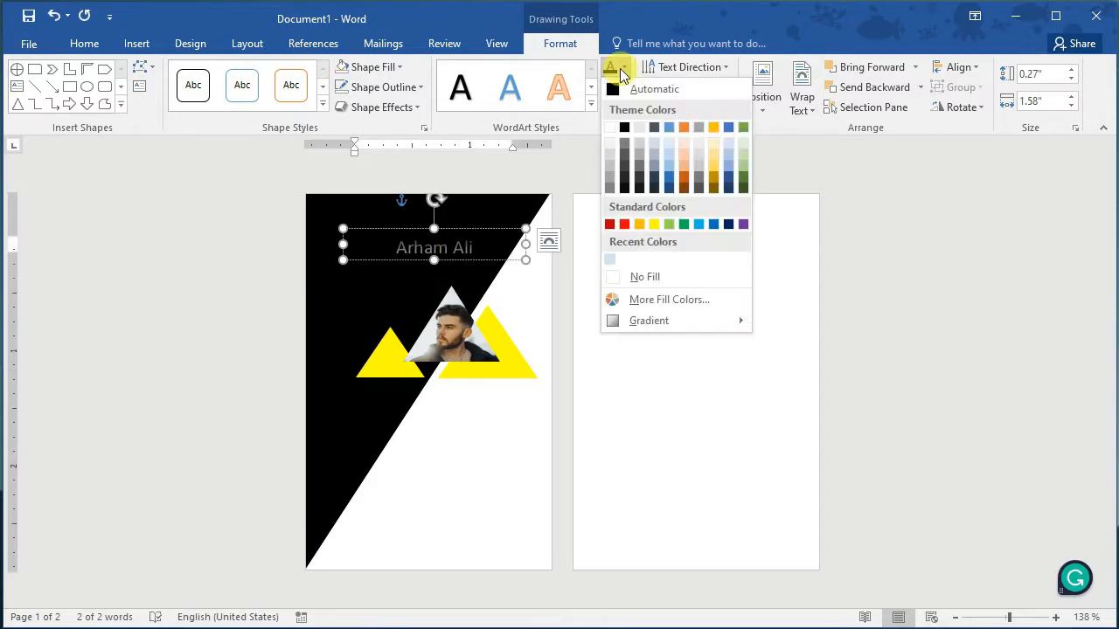
left_click(610, 128)
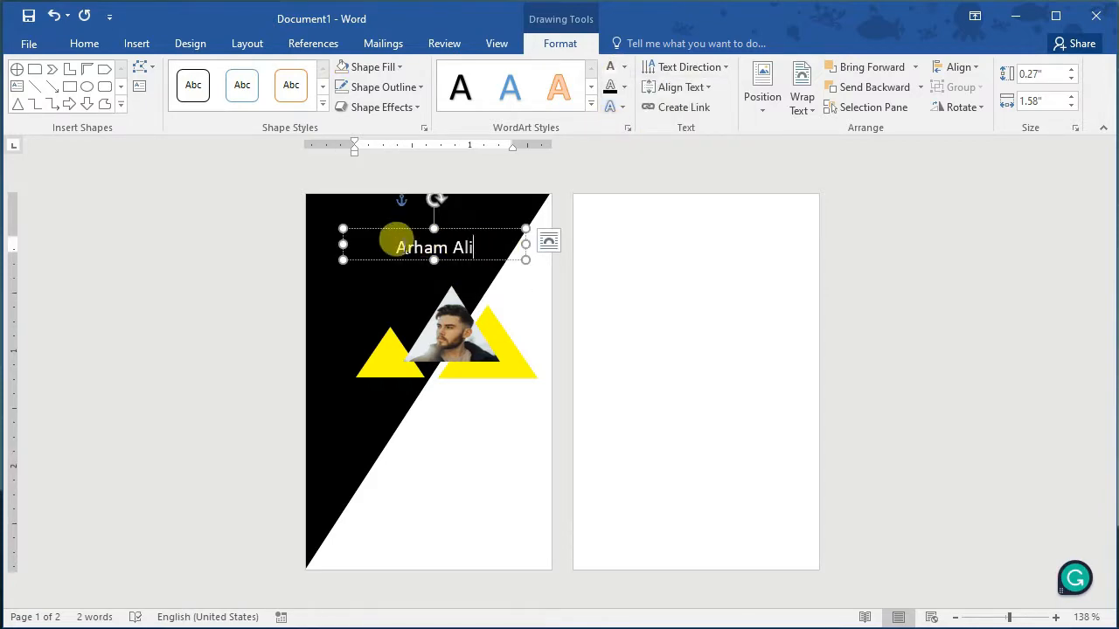
left_click(132, 44)
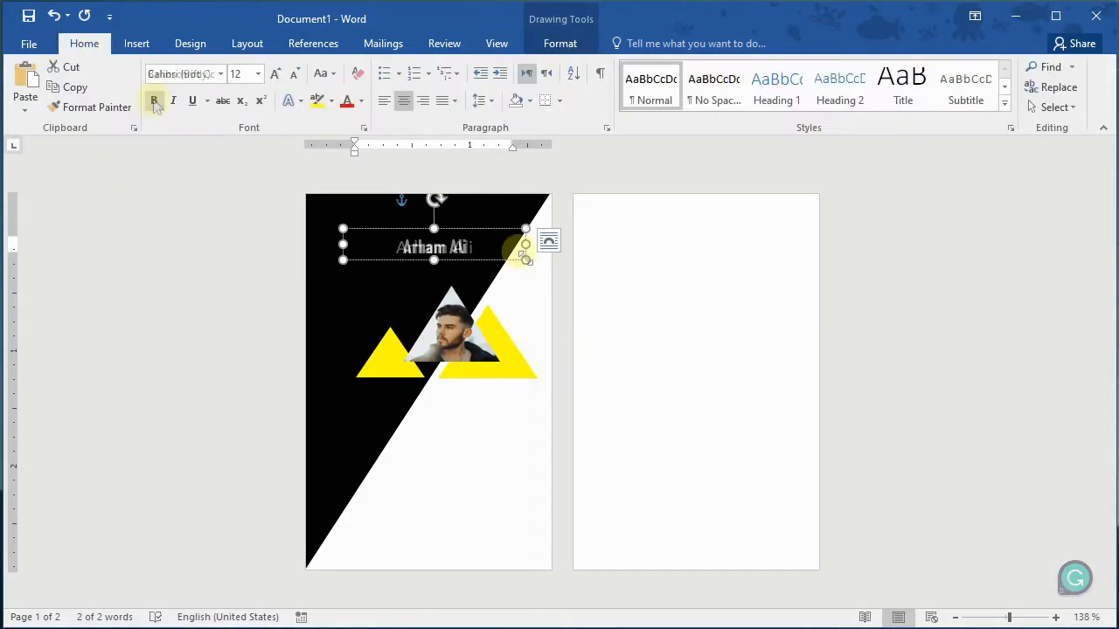
Step: Give the name a bold condensed font and duplicate it as a 'Creative Designer' line
left_click(522, 254)
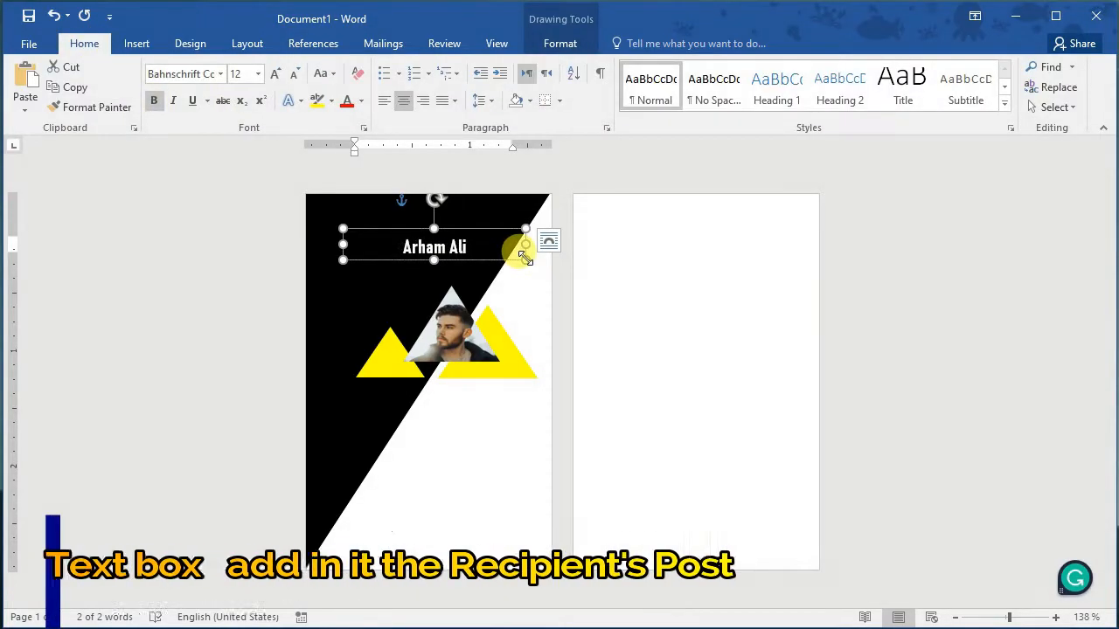
key("ctrl+d")
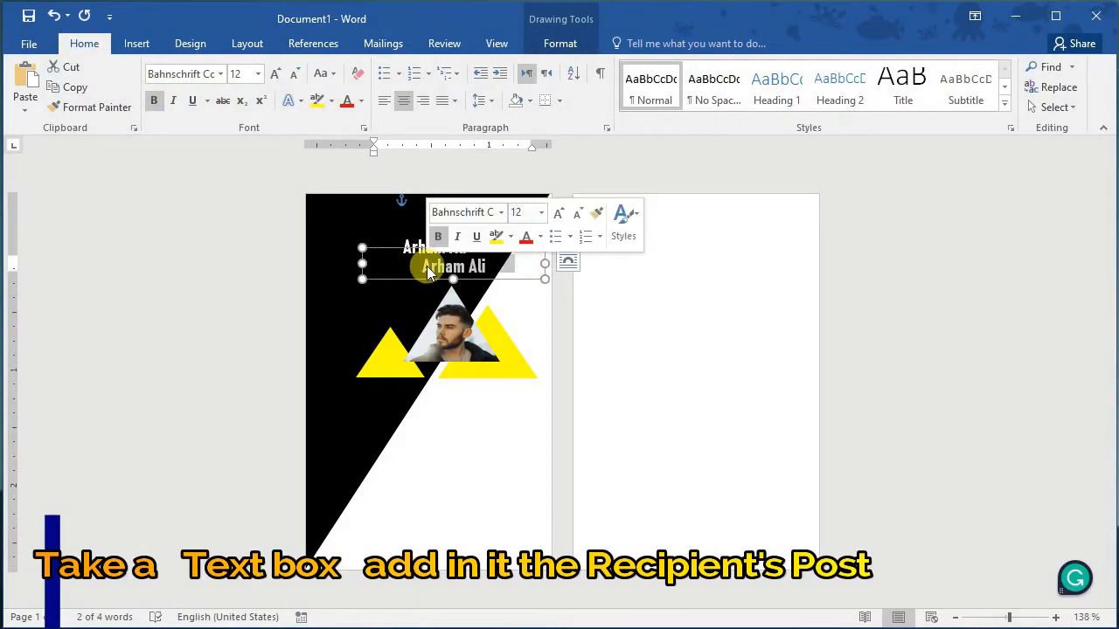
type("Creat")
type("ive Designe")
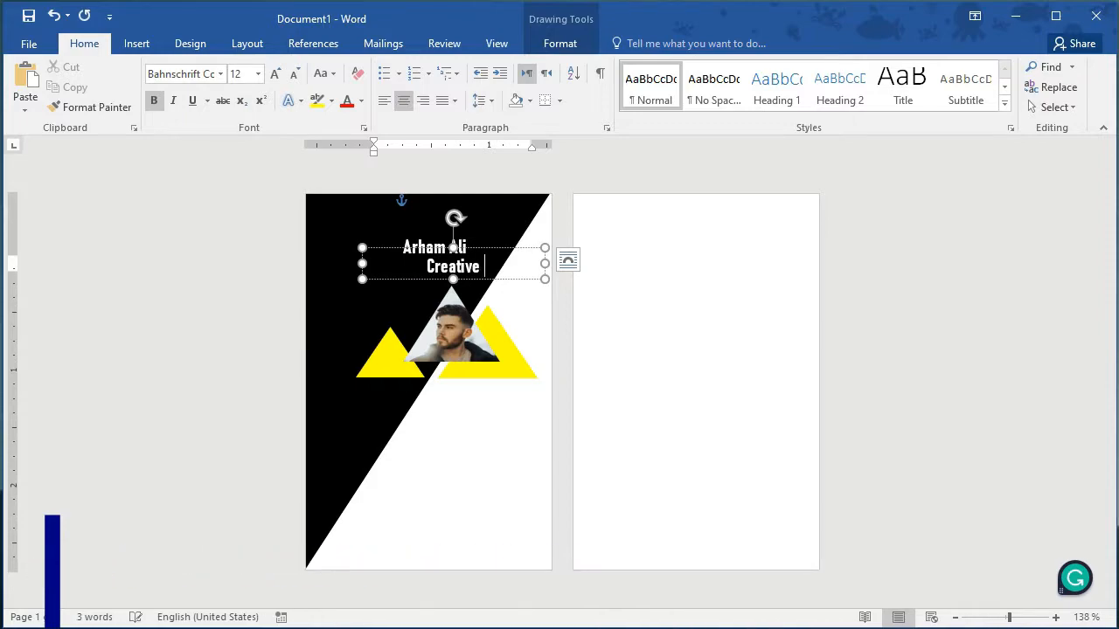
Step: Arrange the name and Creative Designer boxes one under the other above the photo triangle
left_click_drag(452, 282, 409, 276)
left_click(457, 276)
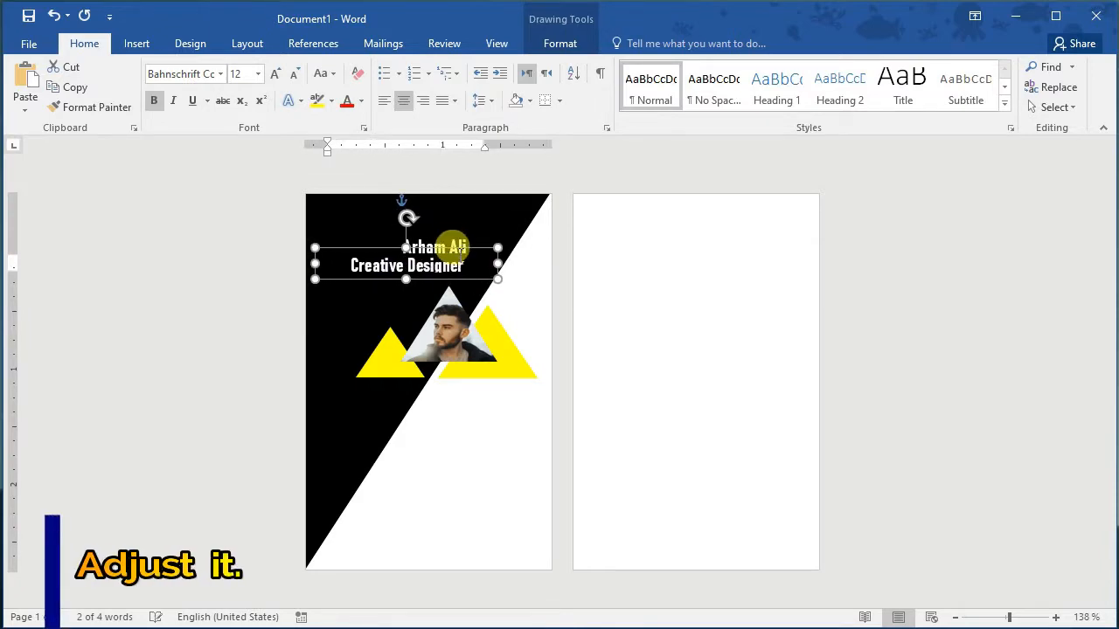
left_click(453, 234)
left_click(412, 231)
left_click(448, 229)
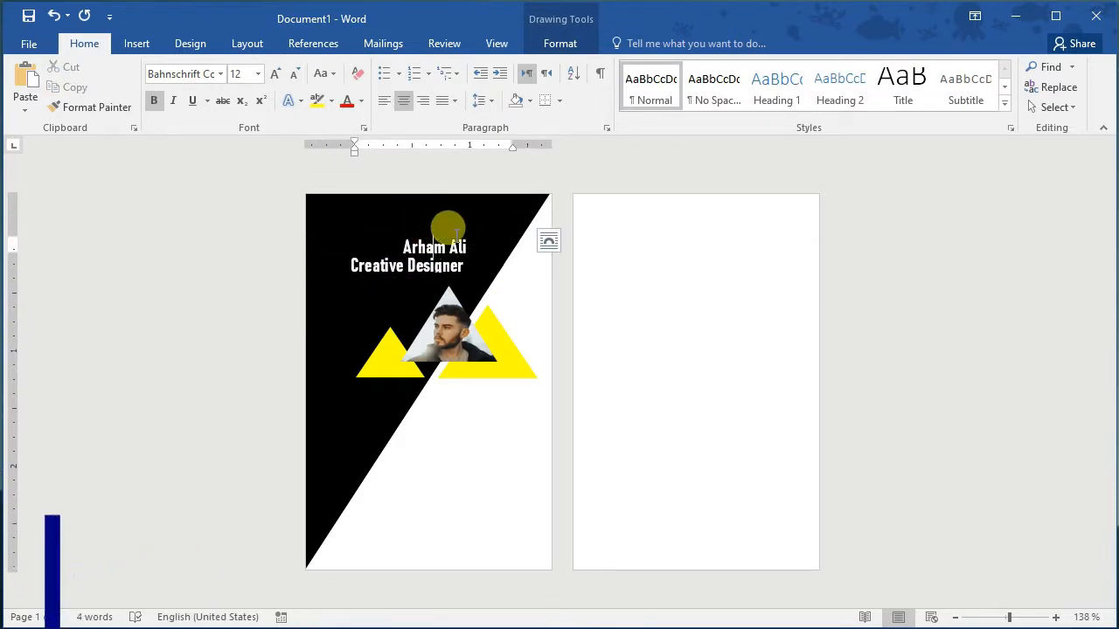
left_click_drag(468, 234, 438, 261)
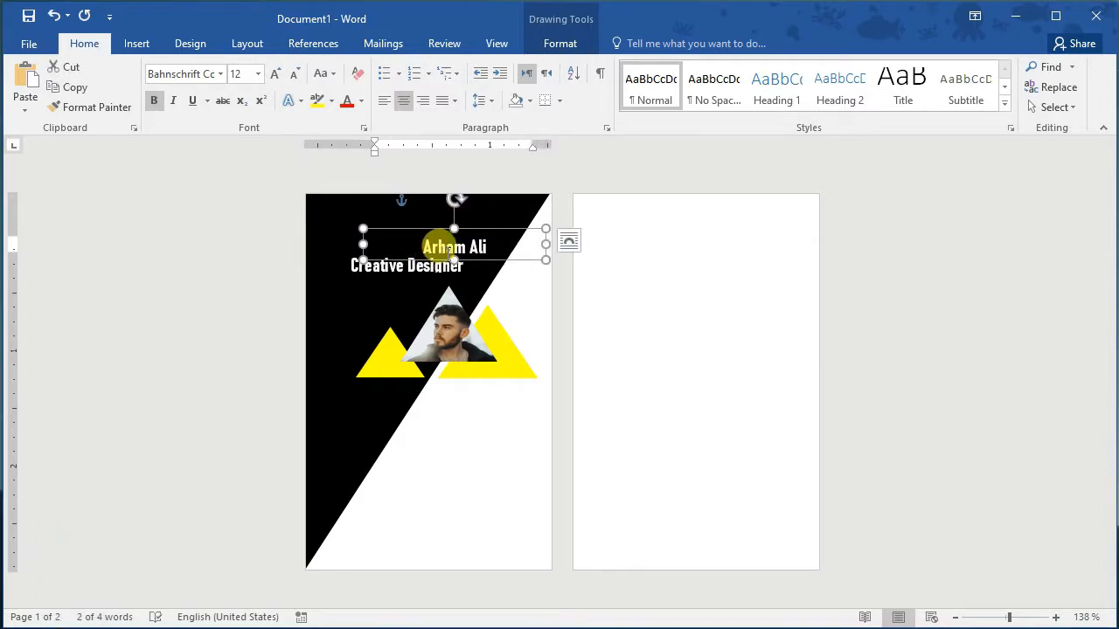
left_click_drag(342, 262, 416, 282)
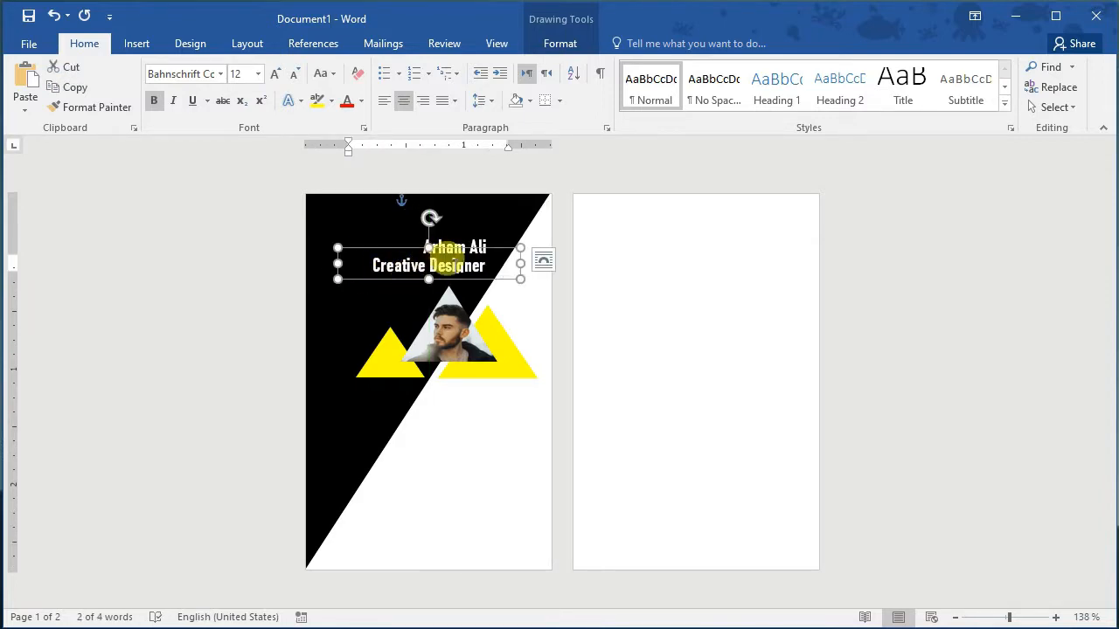
left_click_drag(486, 264, 370, 257)
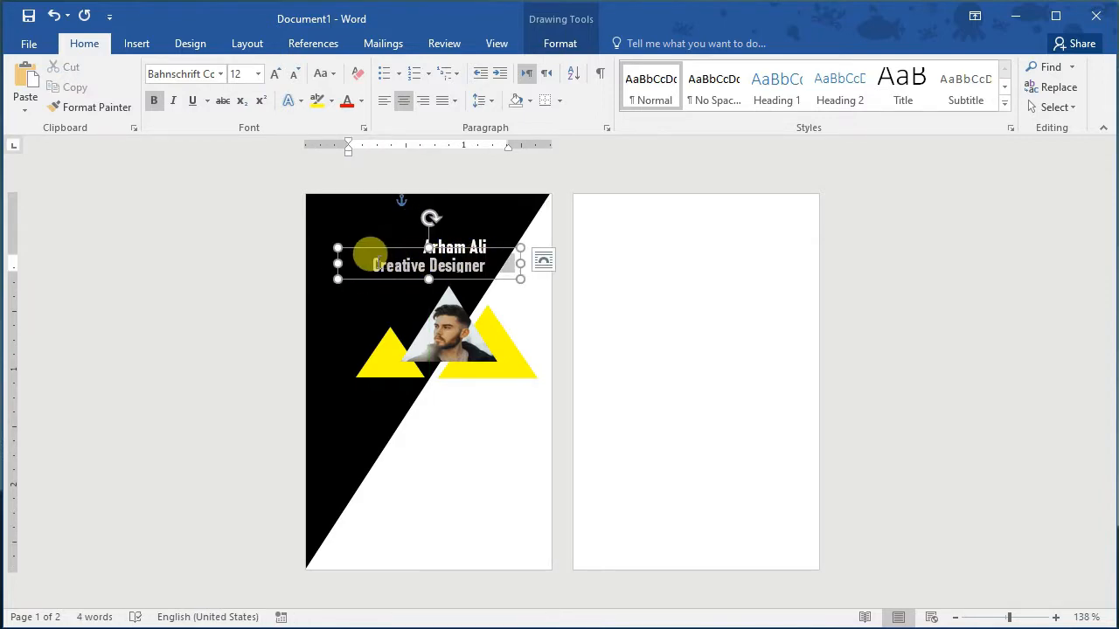
Step: Set Creative Designer in the Edwardian Script ITC font
left_click(220, 74)
scroll(247, 603, "down", 10)
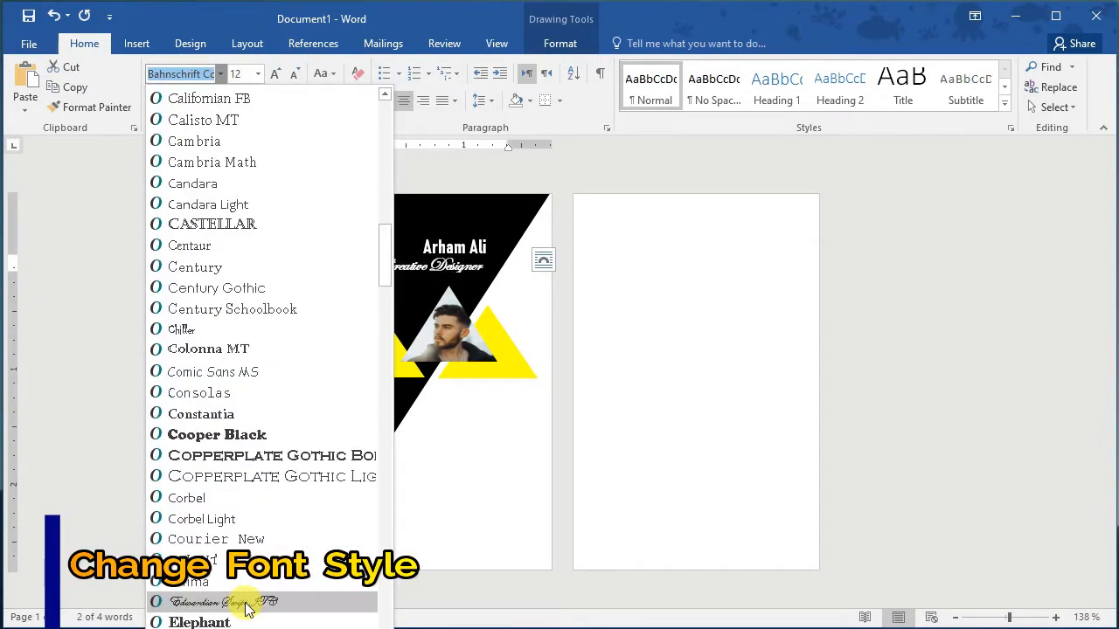
left_click(247, 603)
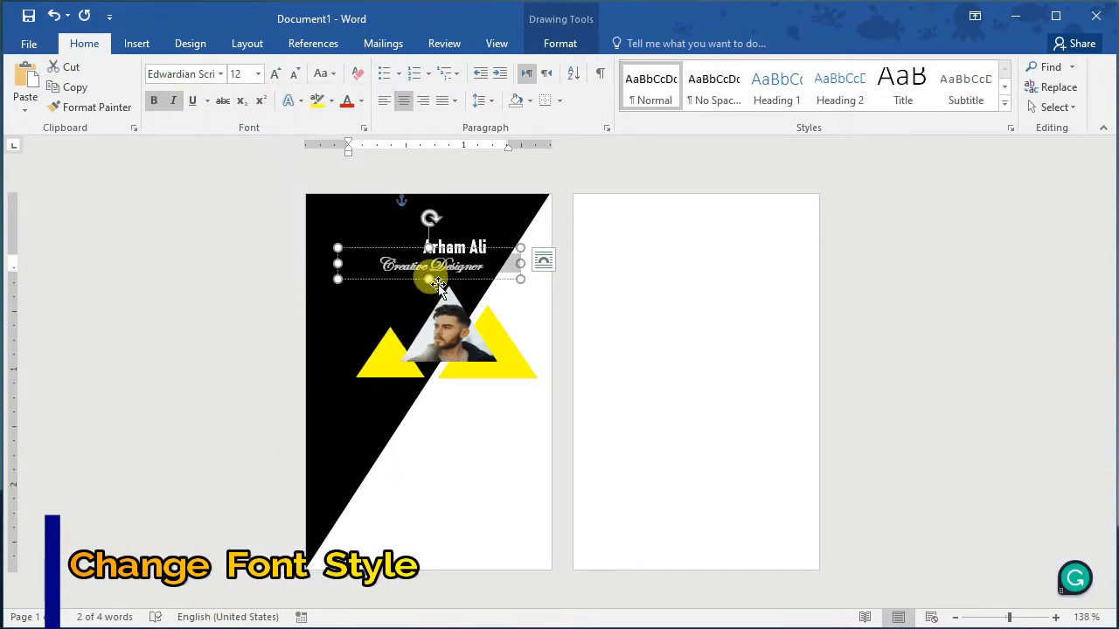
Step: Set the name in Rockwell Extra Bold and nudge its box slightly left
left_click(483, 234)
triple_click(484, 234)
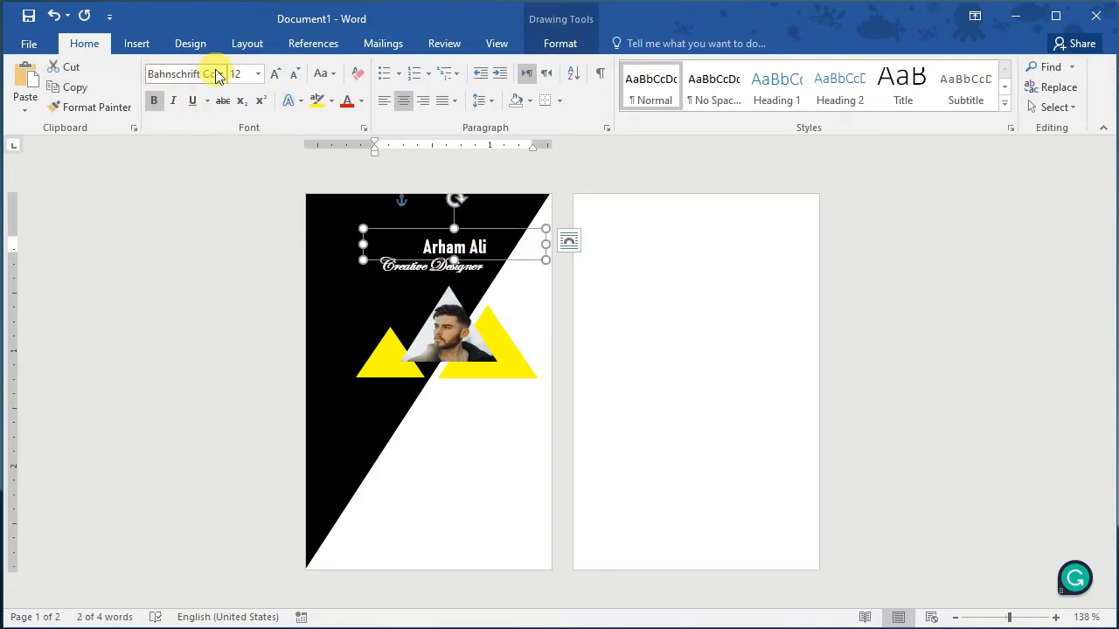
left_click(219, 73)
scroll(292, 370, "down", 15)
left_click(347, 260)
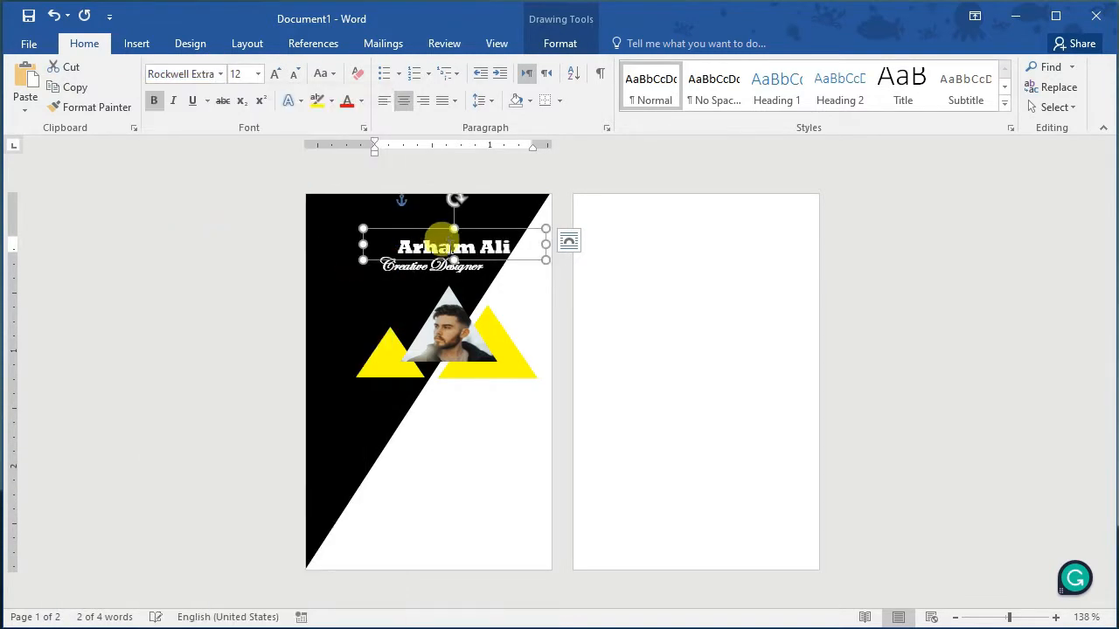
key("Left")
key("Left")
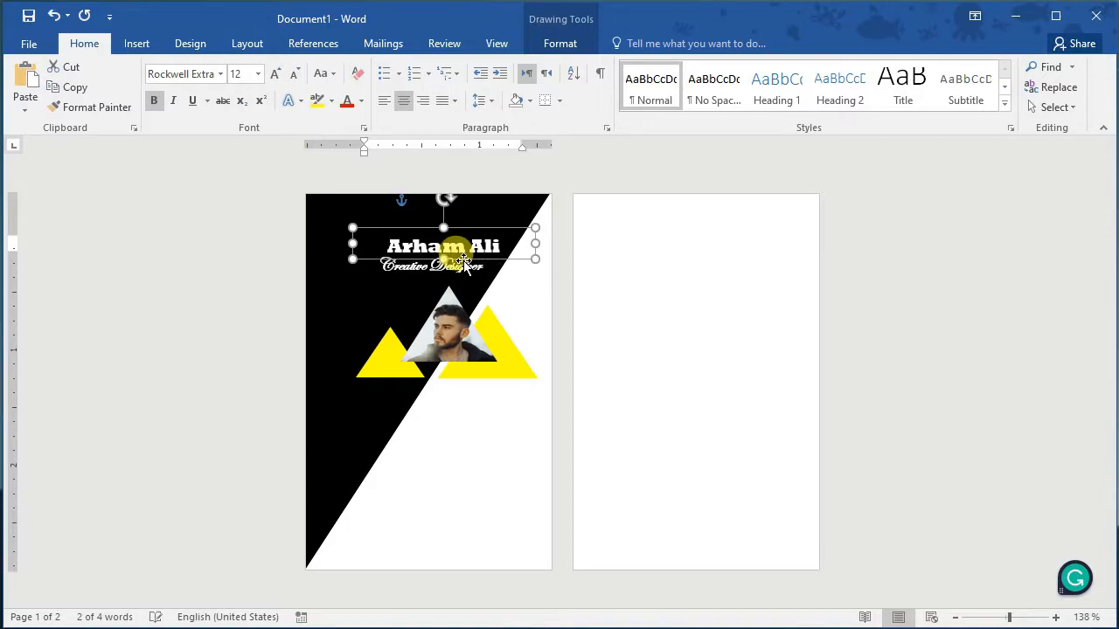
Step: Draw an oval across the top of the black area, above the name
left_click(469, 420)
left_click(137, 43)
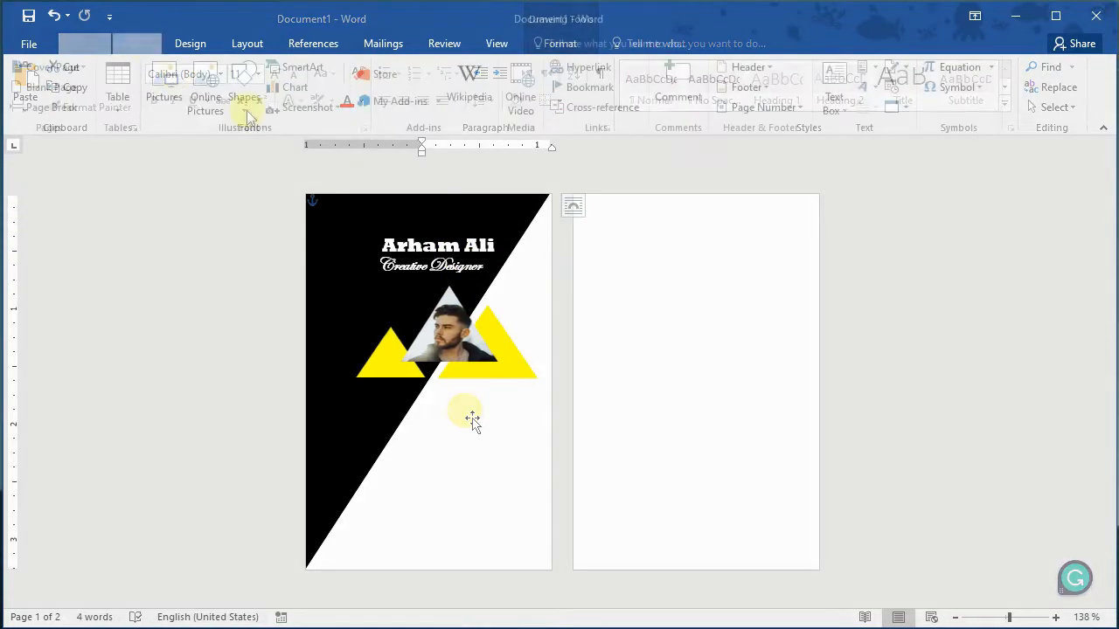
left_click(245, 96)
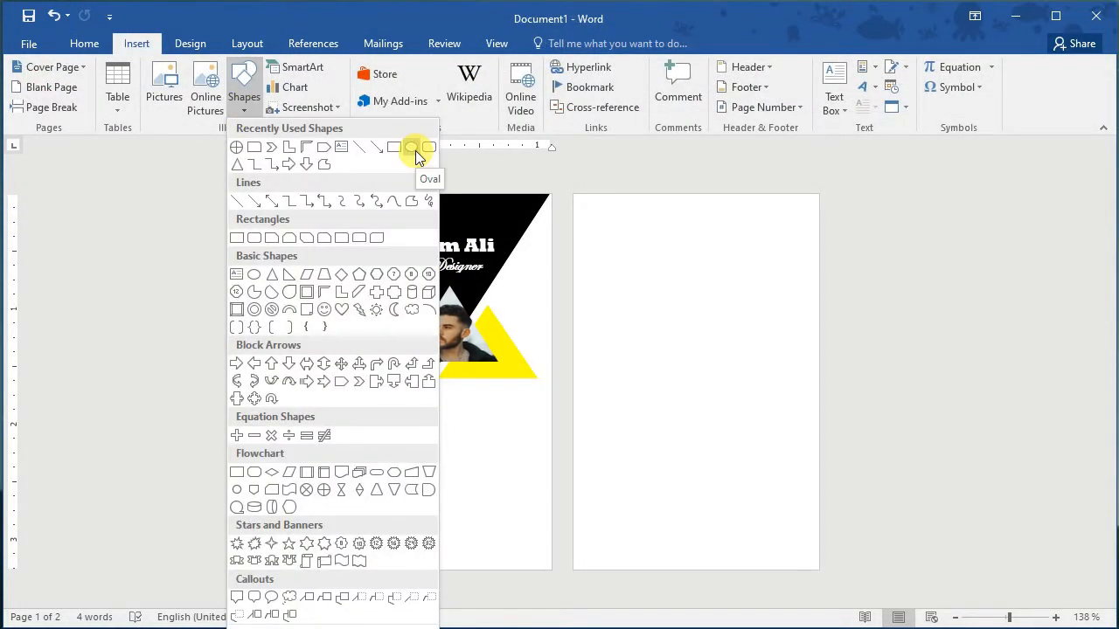
left_click(255, 273)
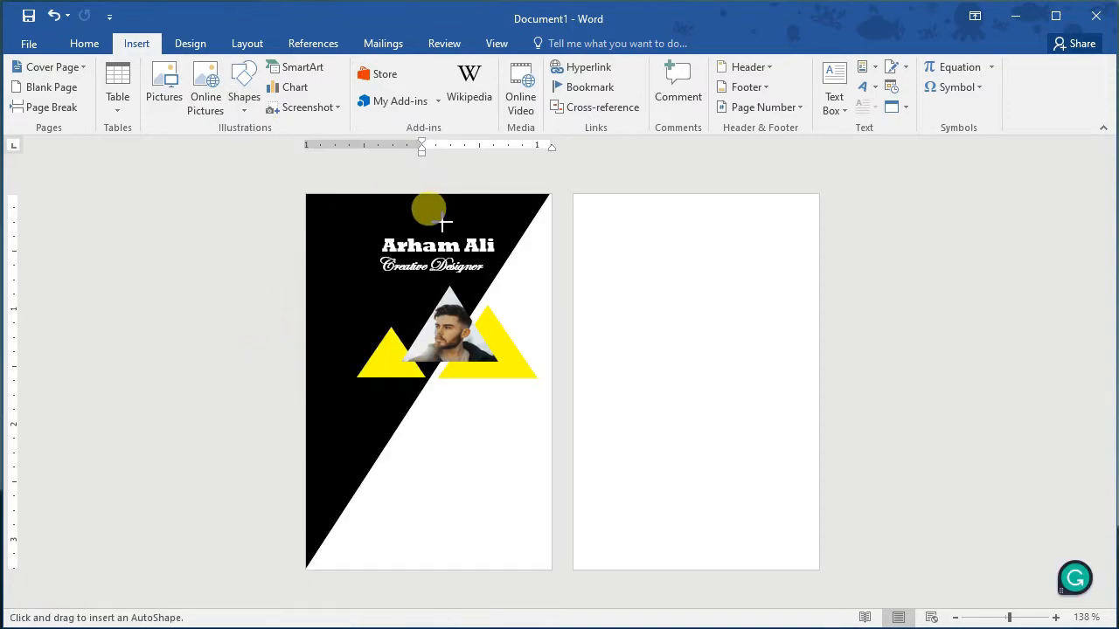
mouse_move(411, 206)
left_mouse_down()
mouse_move(498, 226)
mouse_move(443, 211)
left_mouse_up()
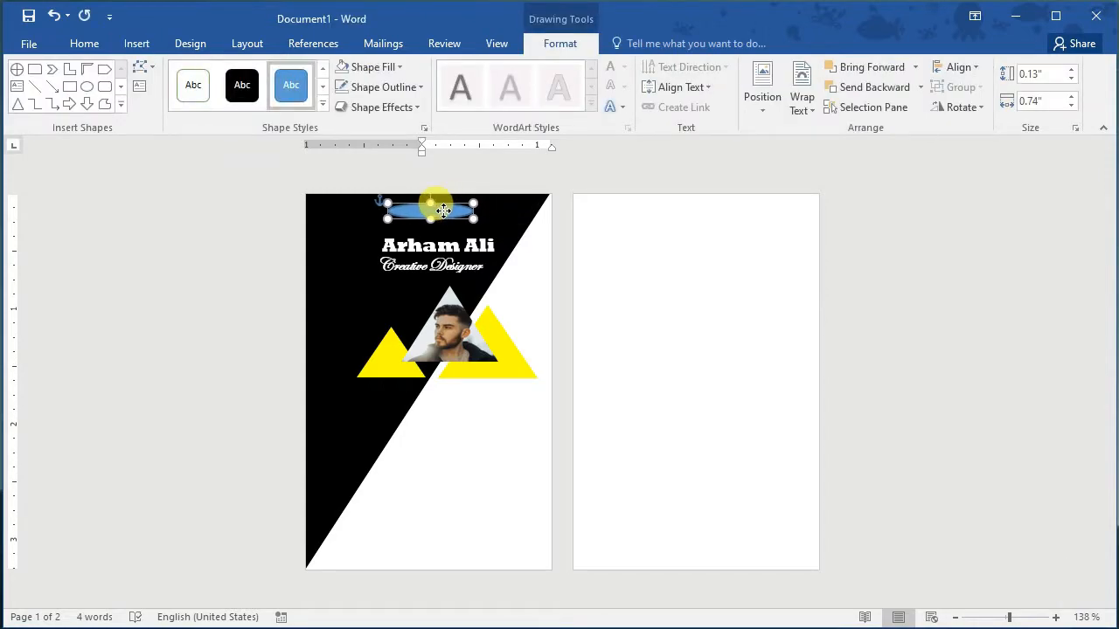
Step: Fill the oval with white and give it no outline
left_click(401, 70)
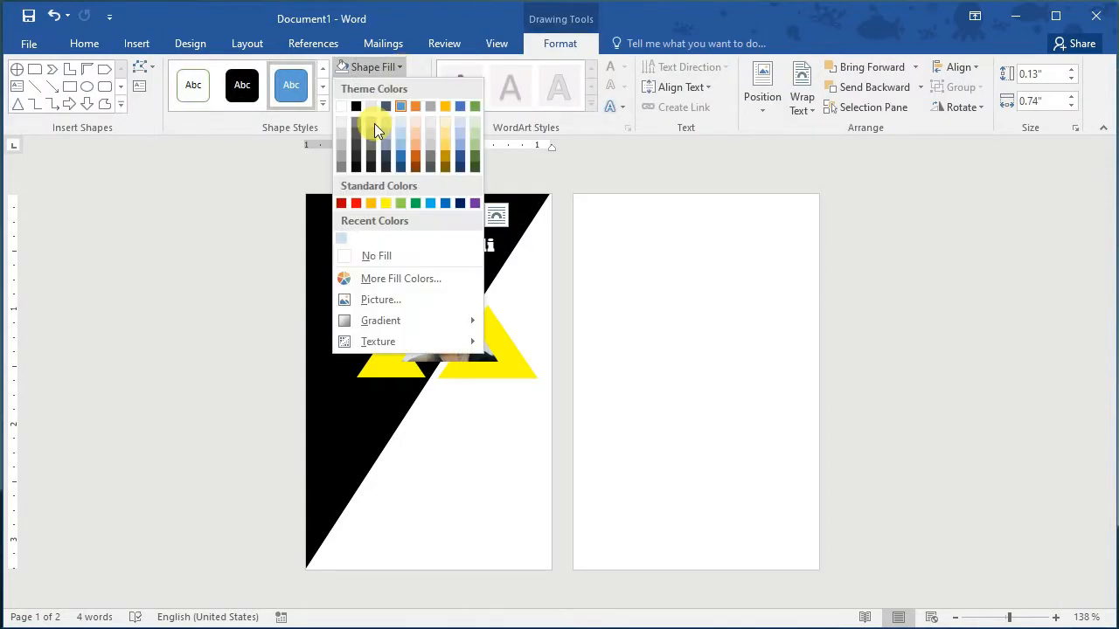
left_click(350, 104)
left_click(460, 429)
left_click(433, 210)
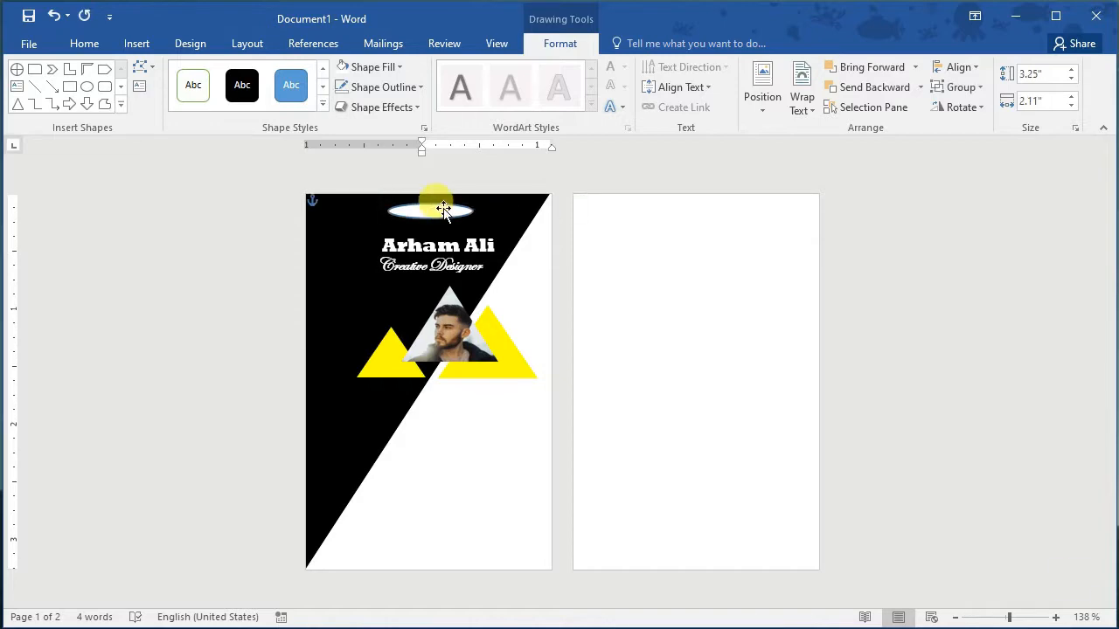
left_click(420, 90)
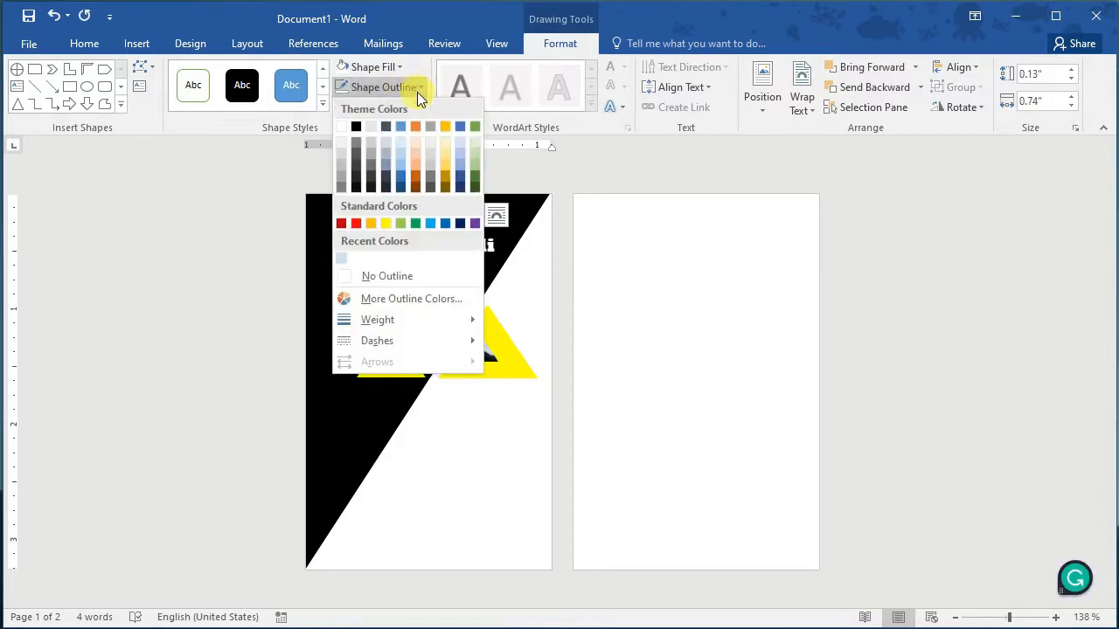
left_click(370, 273)
left_click(462, 485)
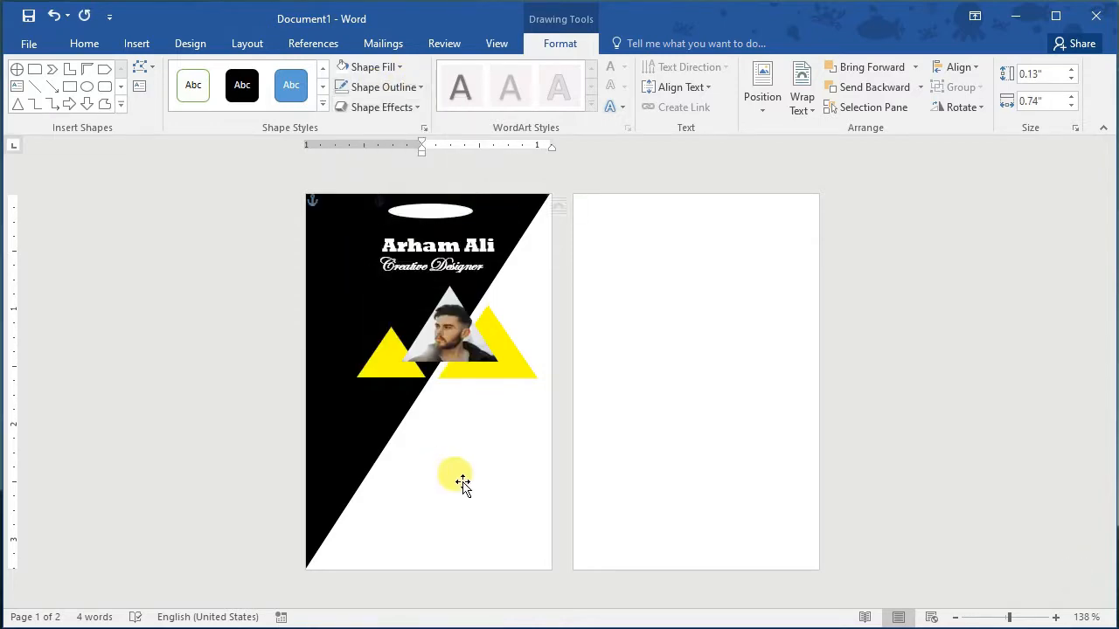
Step: Nudge the white oval slightly to the right
left_click(441, 208)
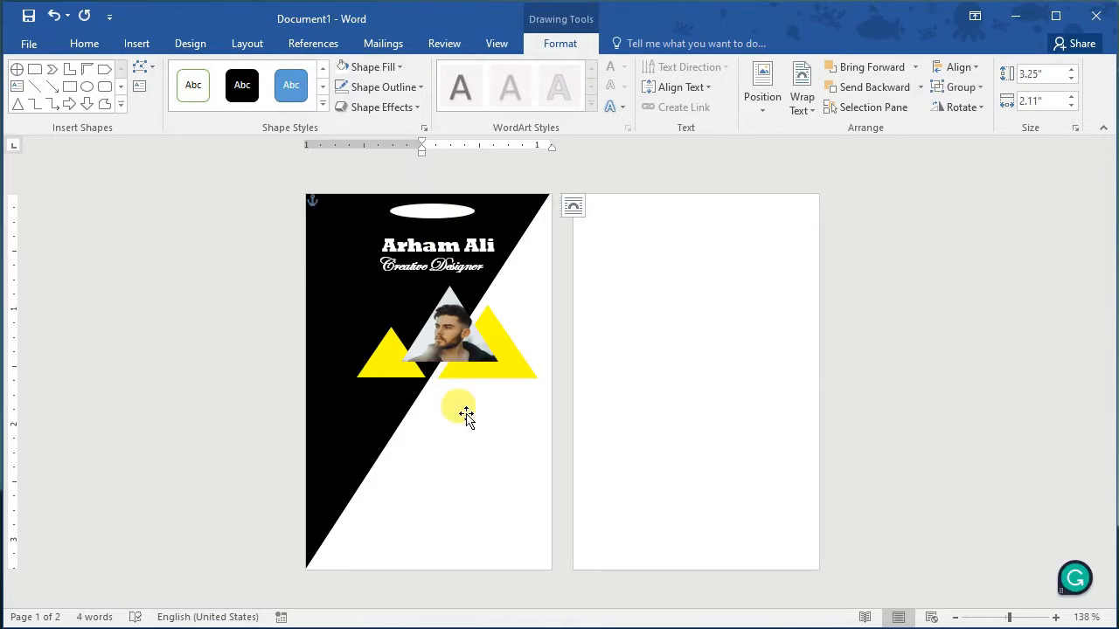
left_click(439, 208)
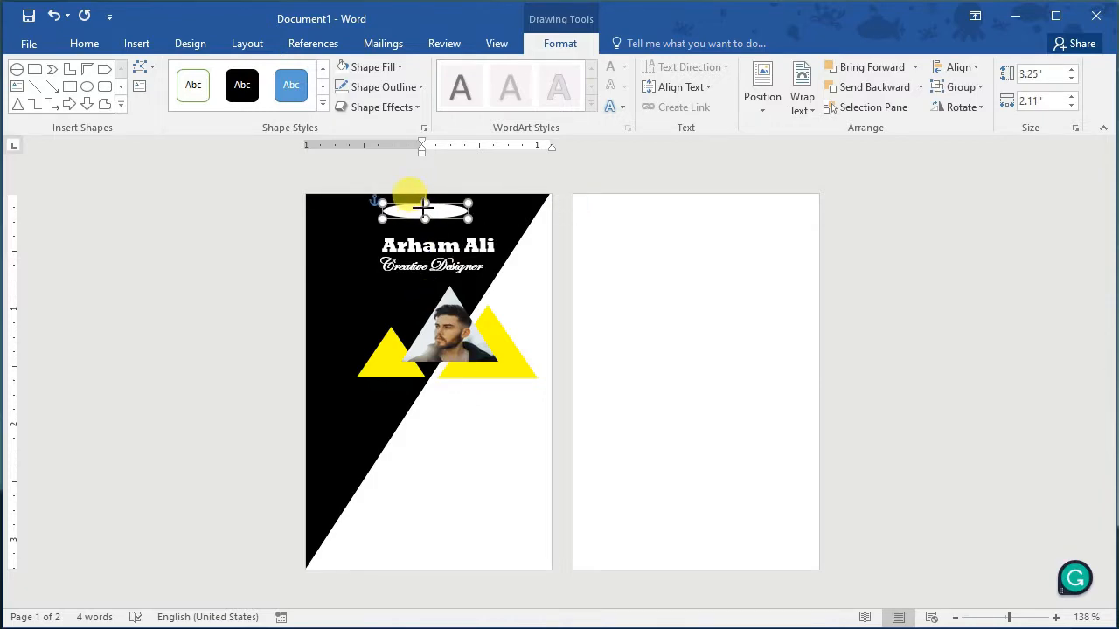
left_click_drag(423, 208, 441, 208)
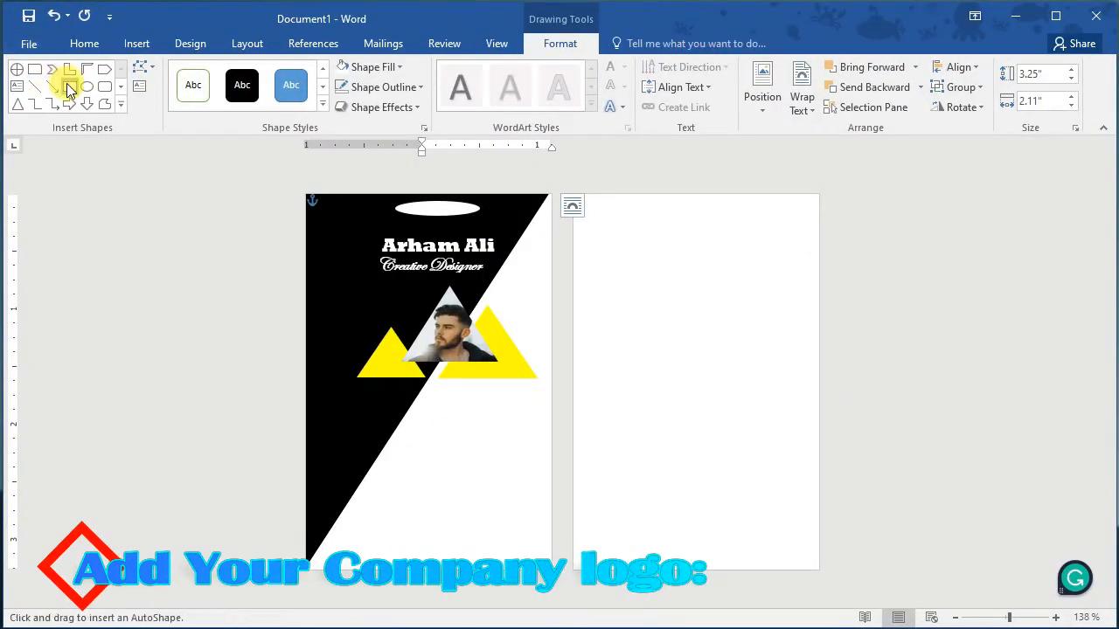
Step: Draw a rectangle on page 2, fill it with the pen-nib logo image, and remove its outline
mouse_move(658, 291)
left_mouse_down()
mouse_move(708, 375)
mouse_move(726, 377)
mouse_move(743, 358)
left_mouse_up()
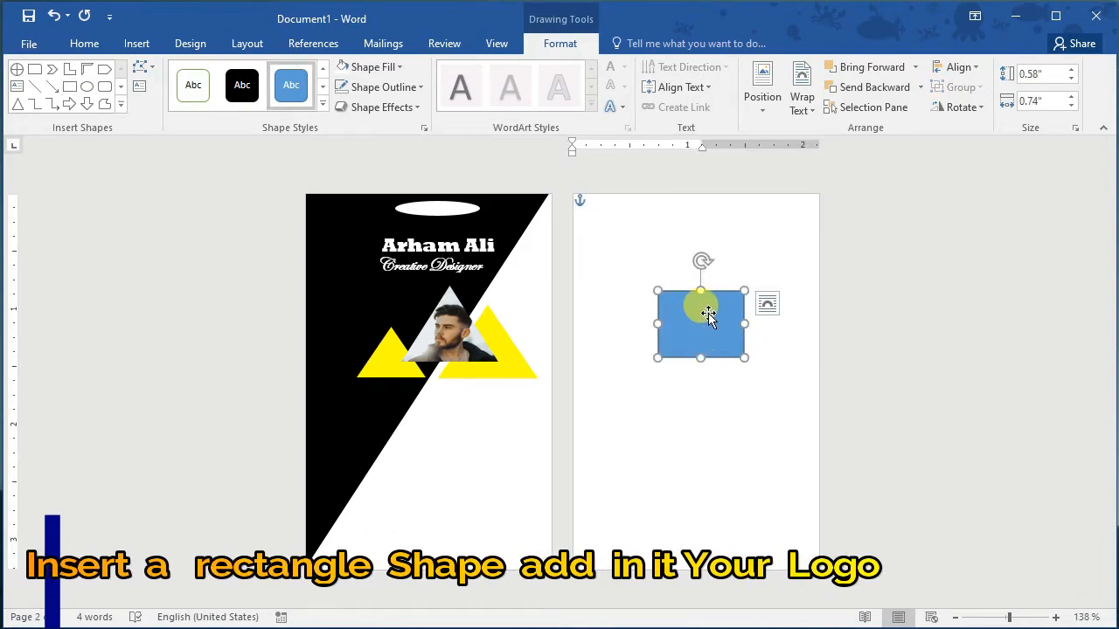
right_click(708, 313)
left_click(777, 276)
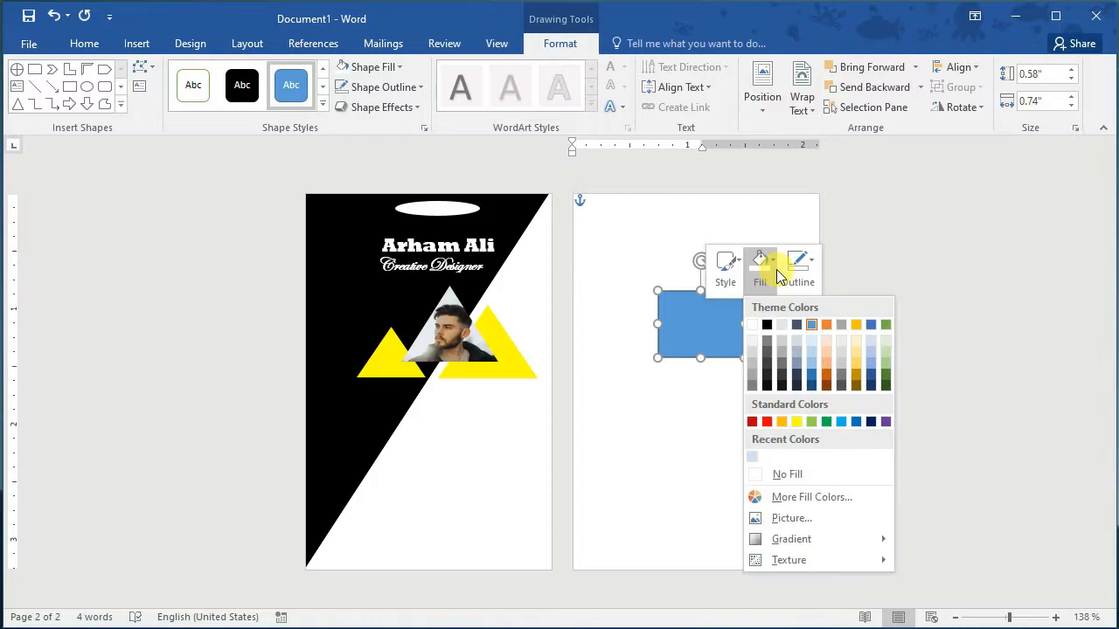
left_click(775, 517)
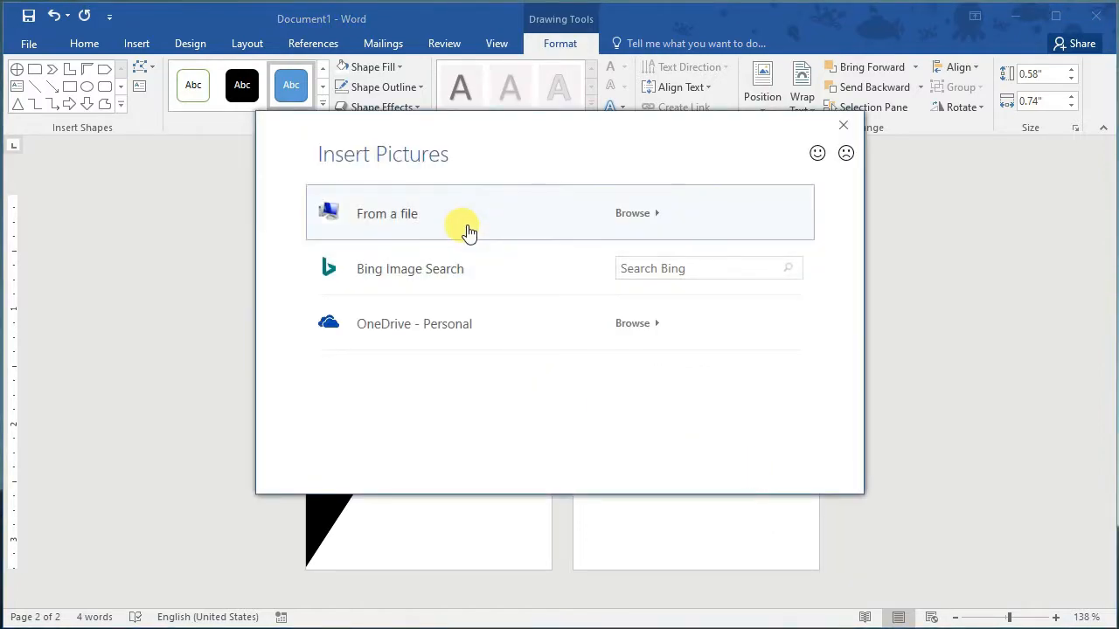
left_click(467, 229)
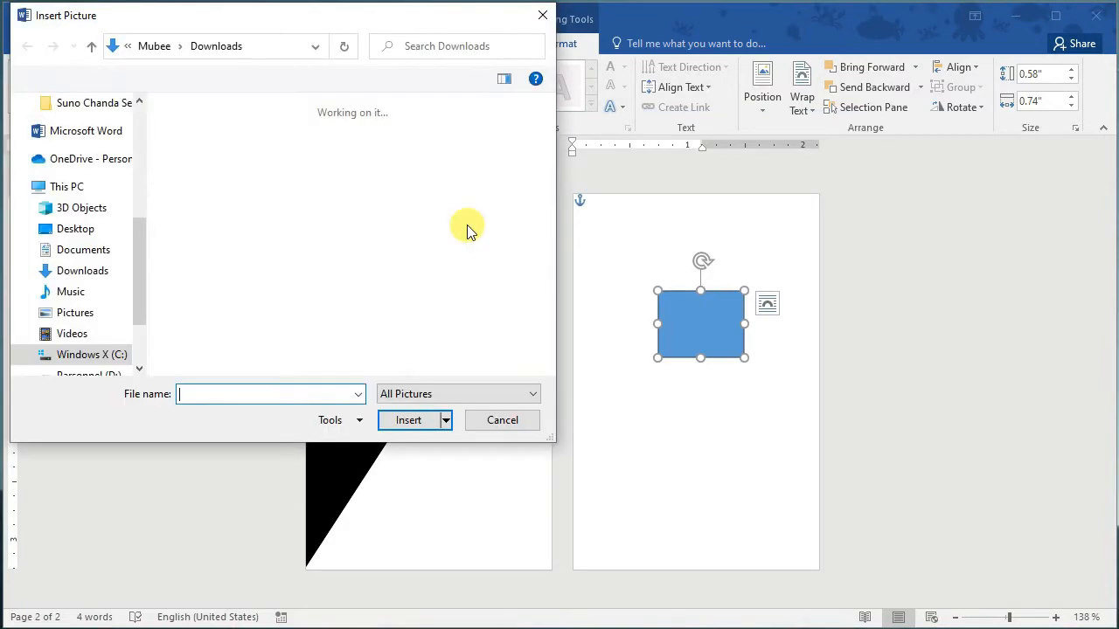
left_click(383, 255)
left_click(431, 419)
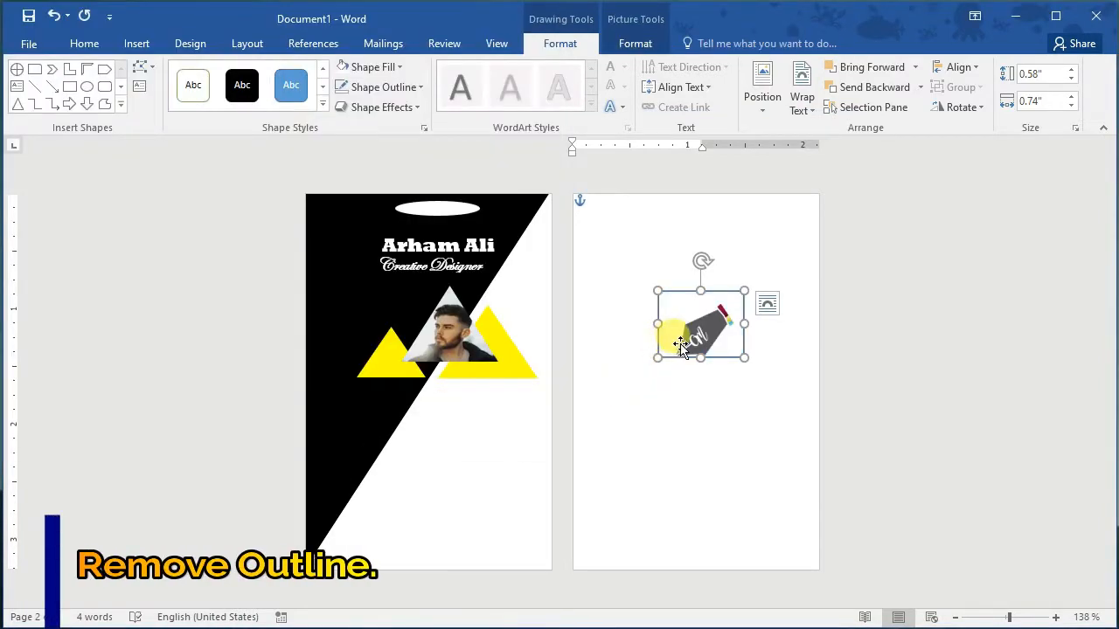
left_click(420, 90)
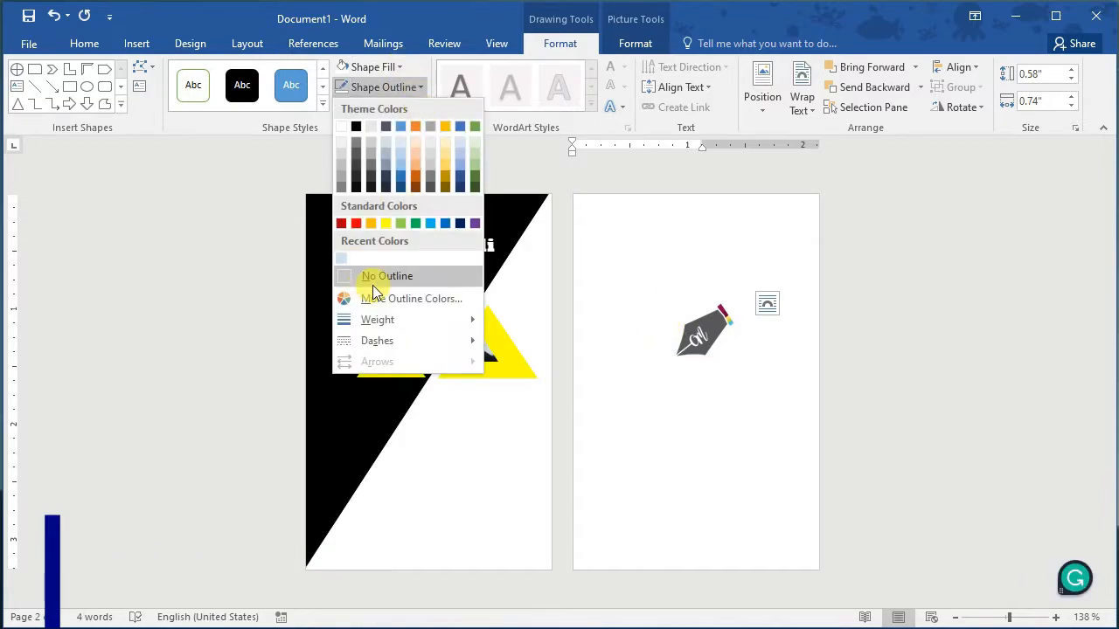
left_click(375, 277)
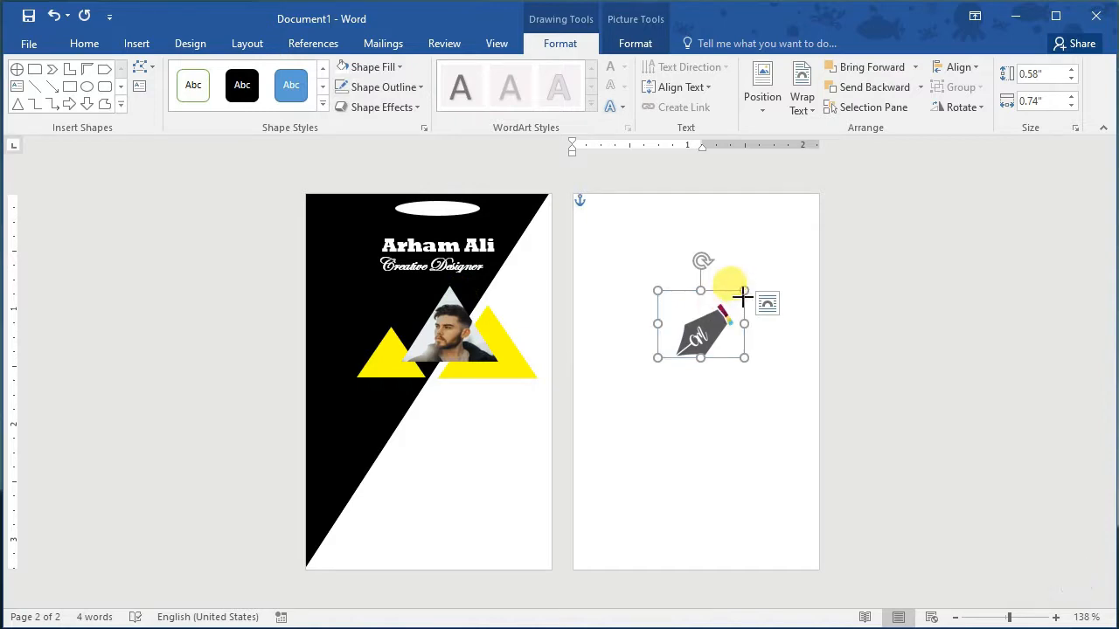
Step: Shrink the pen logo to 0.34" by 0.58", tilt it, and place it in page 1's top-right corner
left_click_drag(742, 298, 529, 270)
left_click_drag(523, 222, 512, 222)
left_click_drag(526, 279, 538, 209)
left_click(533, 304)
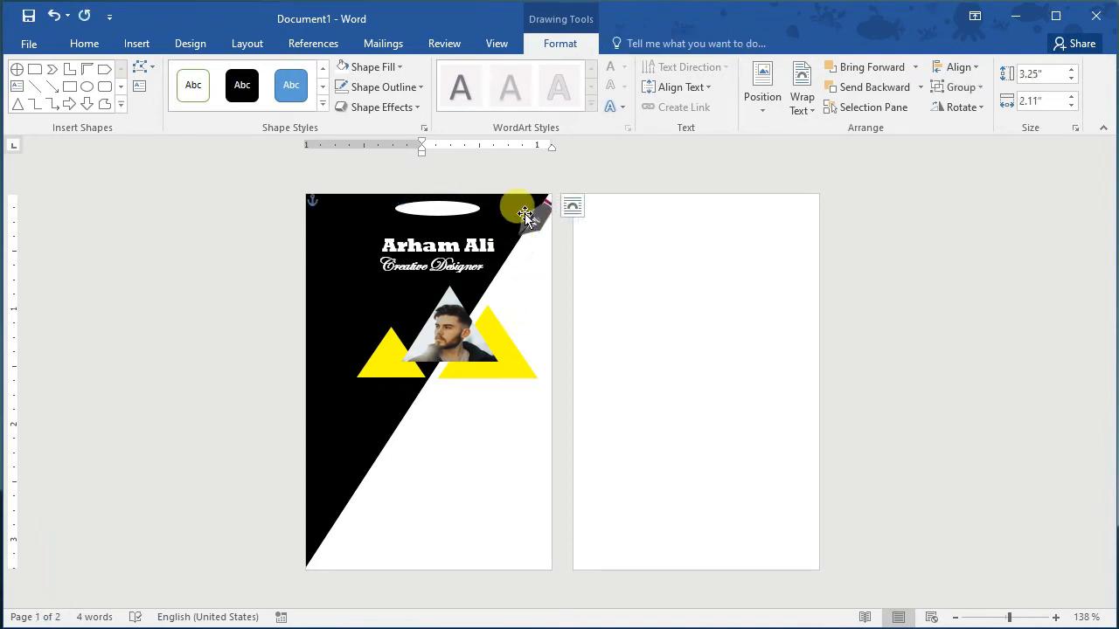
left_click(531, 222)
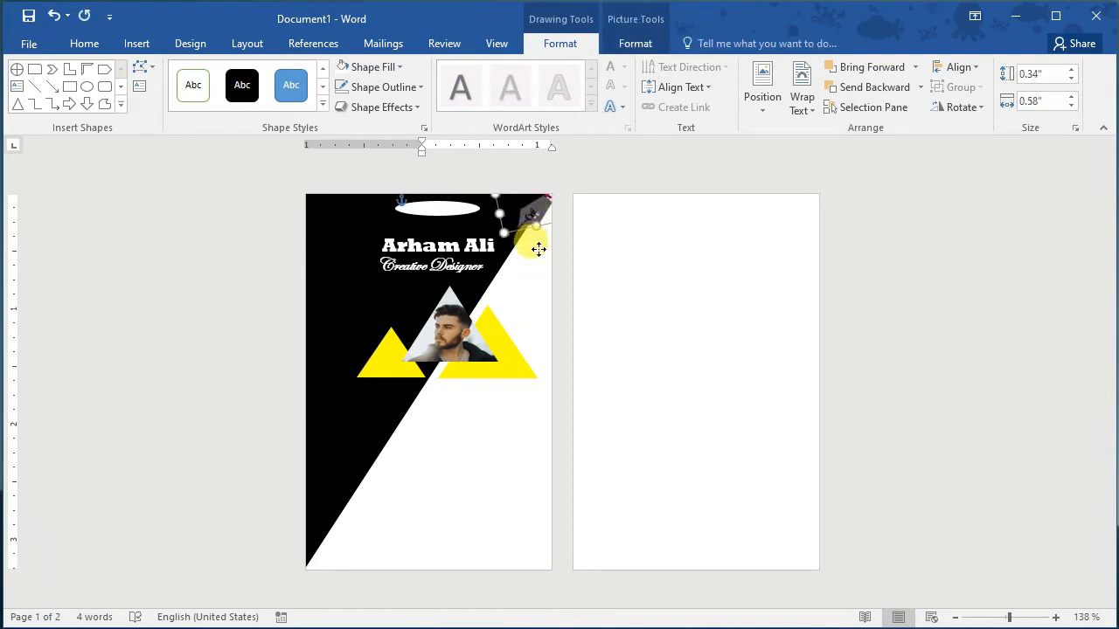
left_click(538, 249)
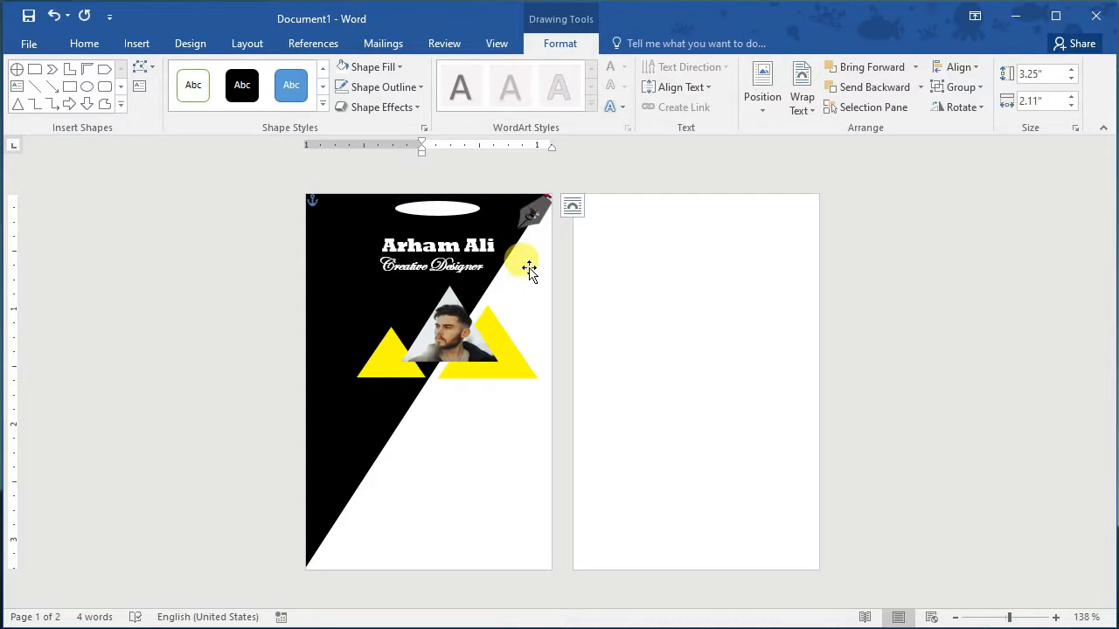
left_click(529, 221)
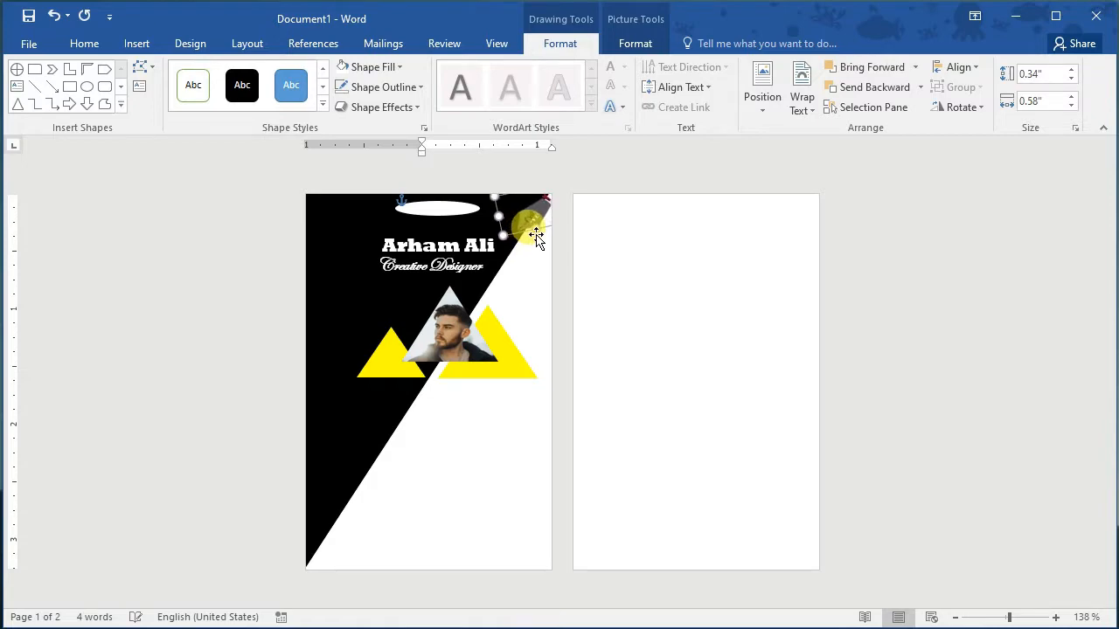
left_click(533, 257)
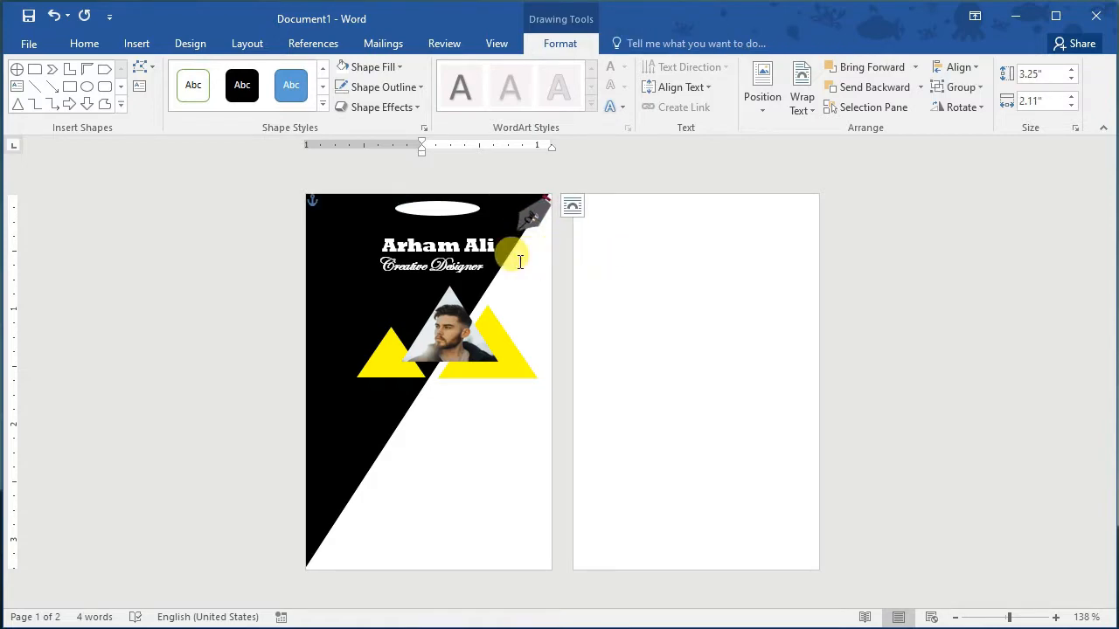
Step: Duplicate the name text box and move the copy below the job title
left_click(455, 225)
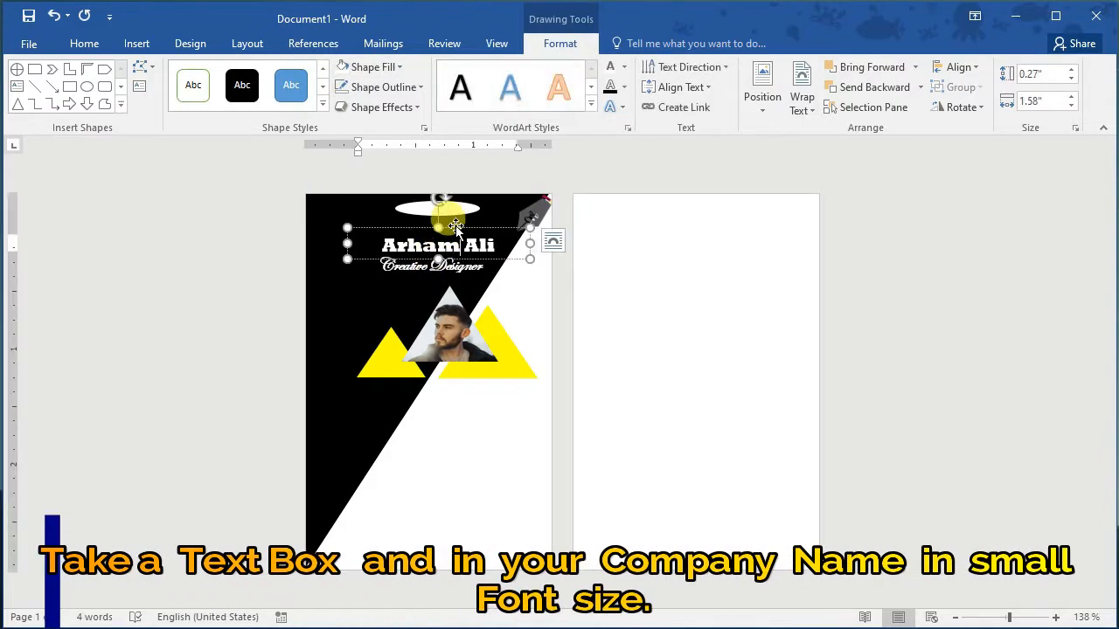
key("ctrl+c")
key("ctrl+v")
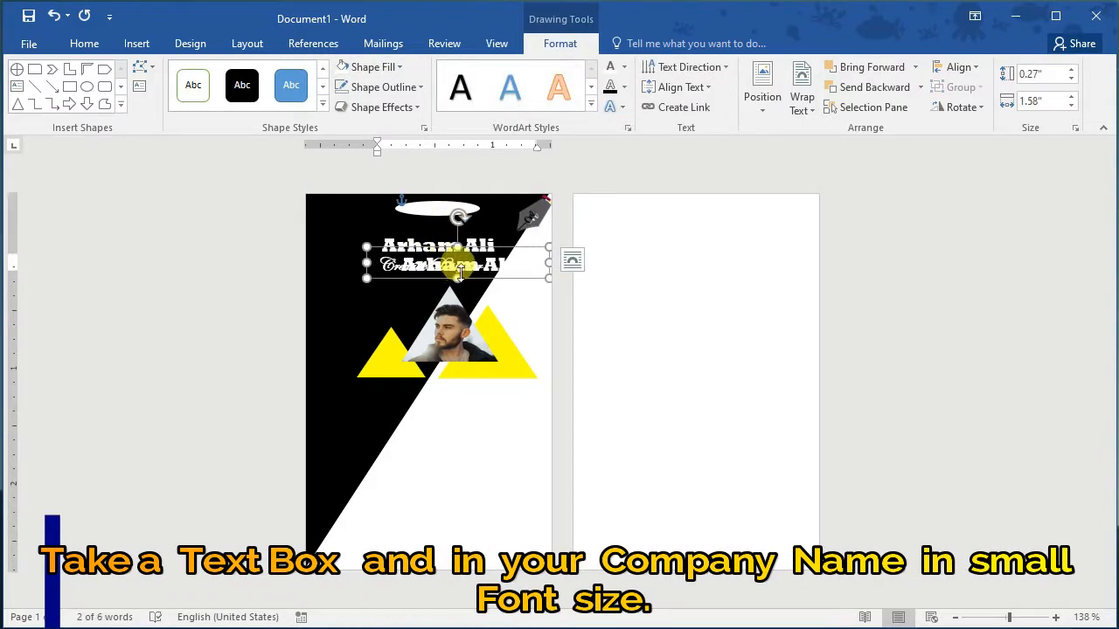
left_click_drag(495, 284, 412, 301)
Step: Replace the copy's text with the company line 'By Study with'
left_click(431, 285)
key("BackSpace")
key("BackSpace")
key("BackSpace")
key("BackSpace")
key("BackSpace")
key("BackSpace")
key("BackSpace")
key("BackSpace")
key("BackSpace")
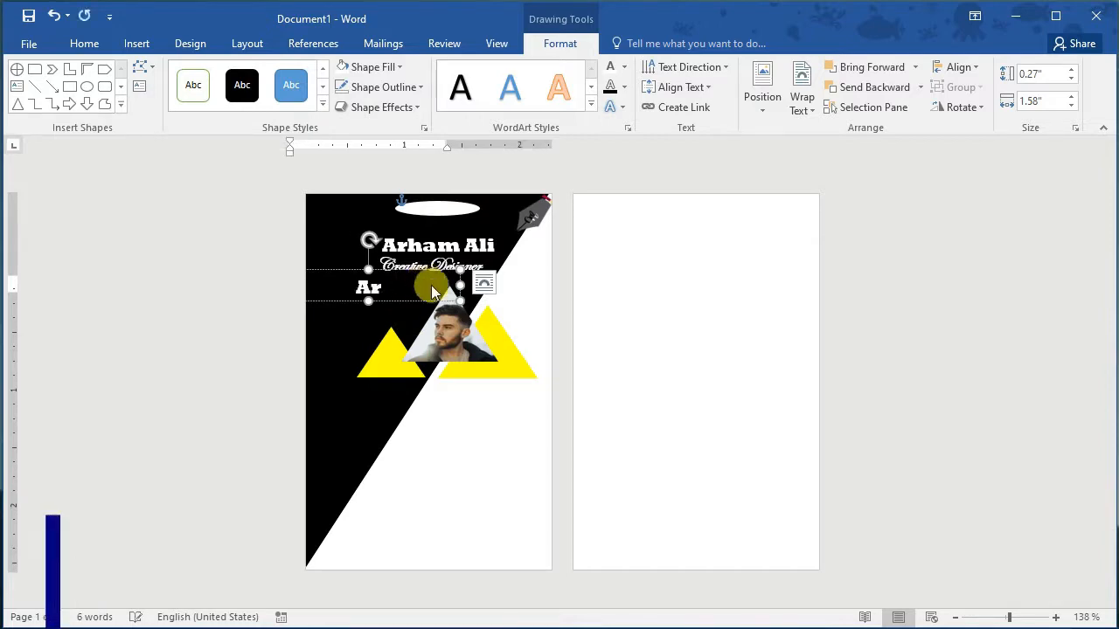
type("By St")
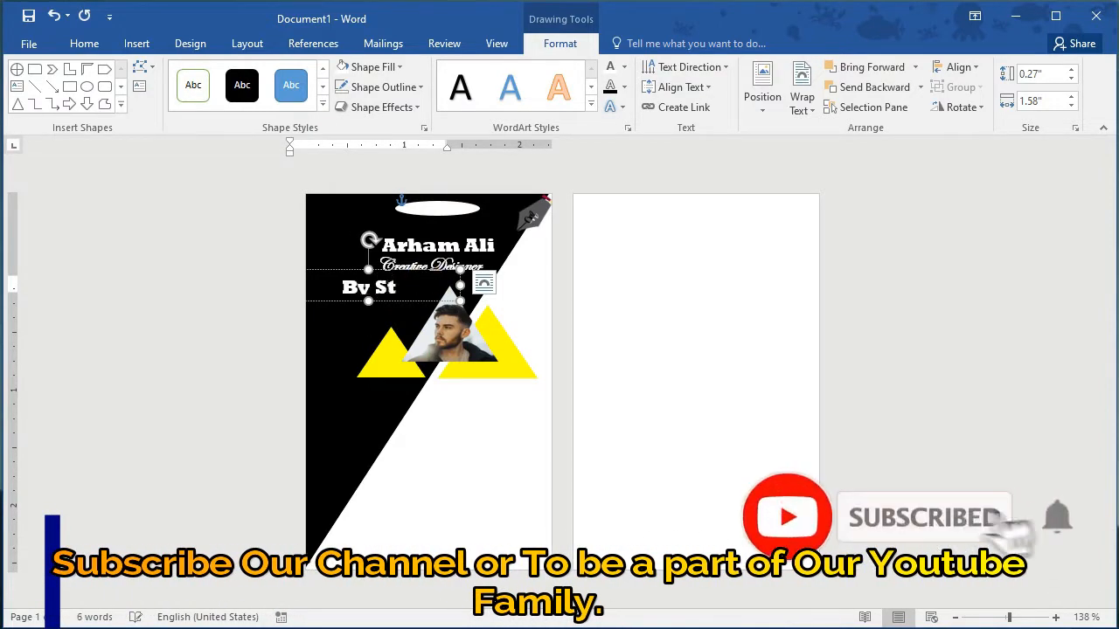
type("udy with")
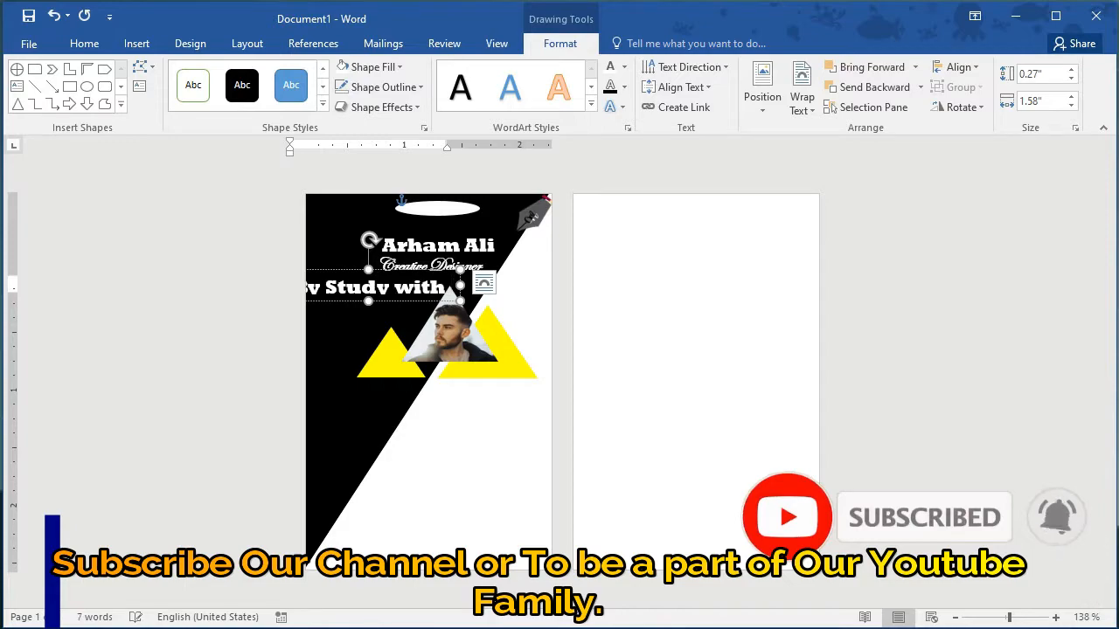
left_click(371, 270)
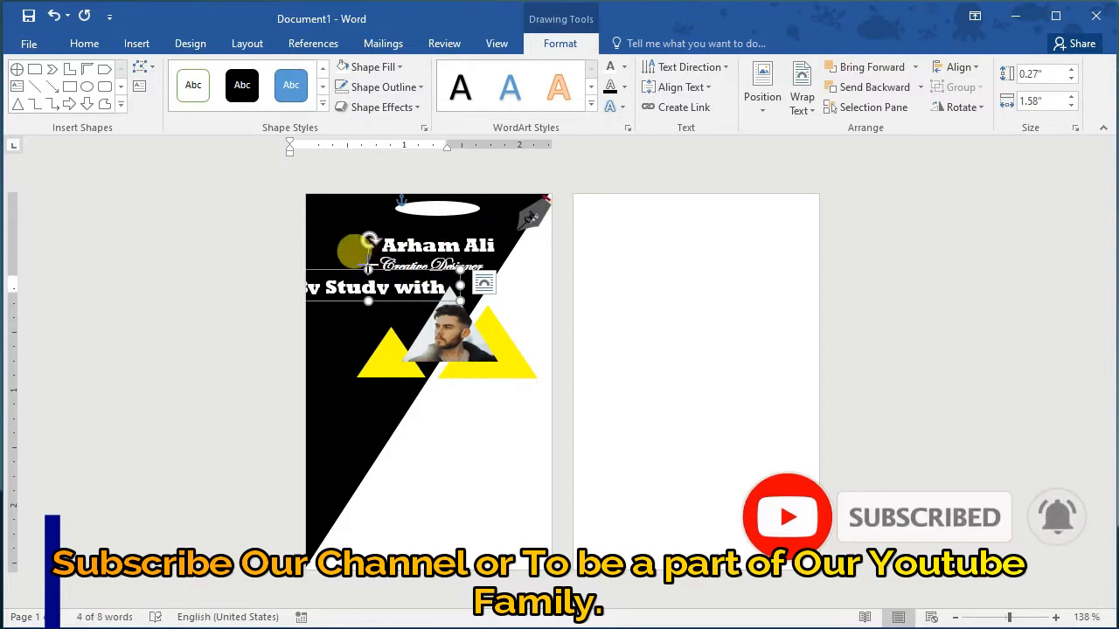
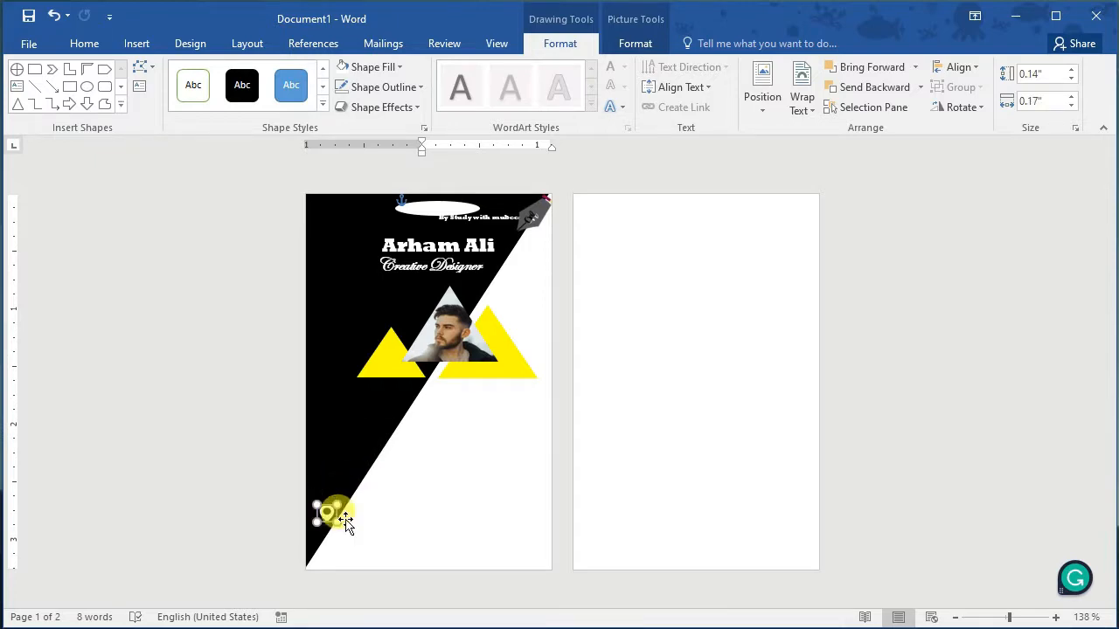
Step: Duplicate the location-pin circle and fill the copy with the offline web globe picture
key("ctrl+v")
right_click(344, 485)
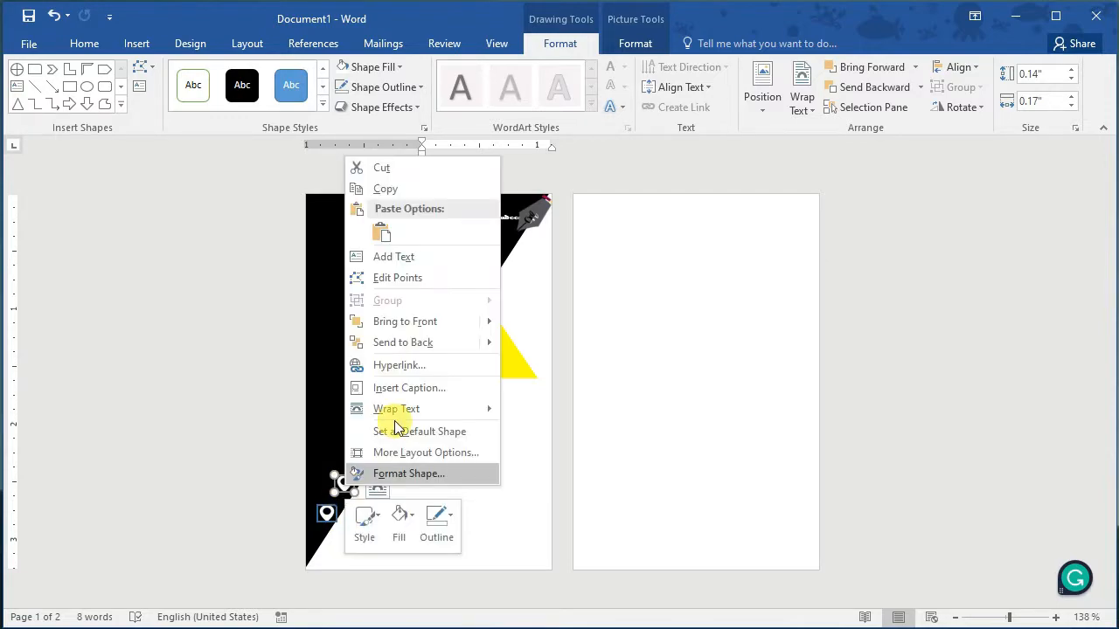
left_click(402, 525)
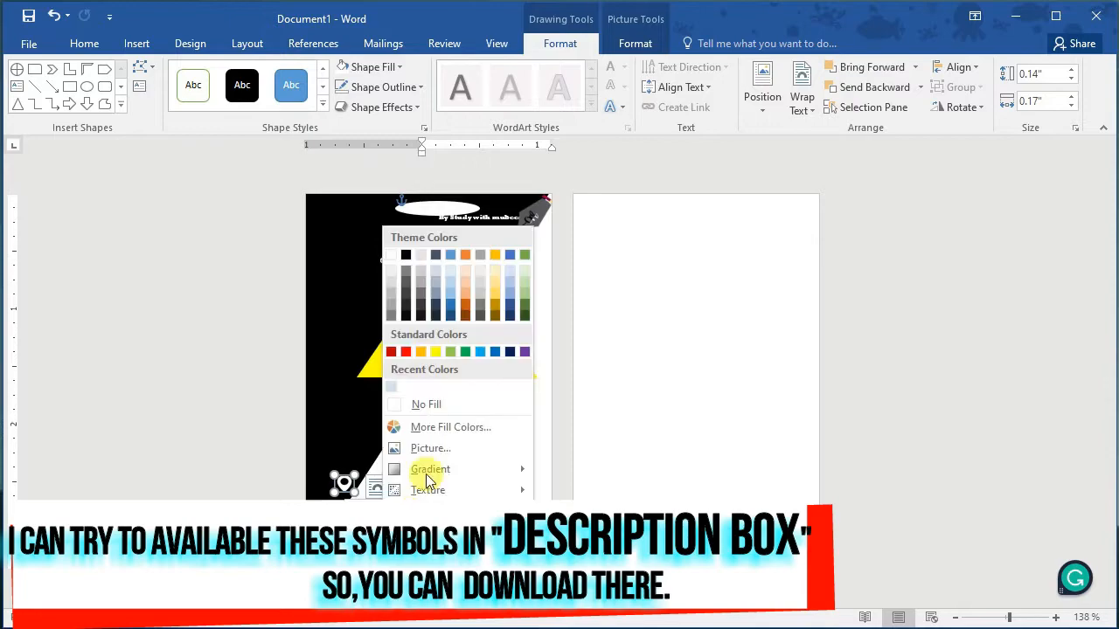
left_click(425, 449)
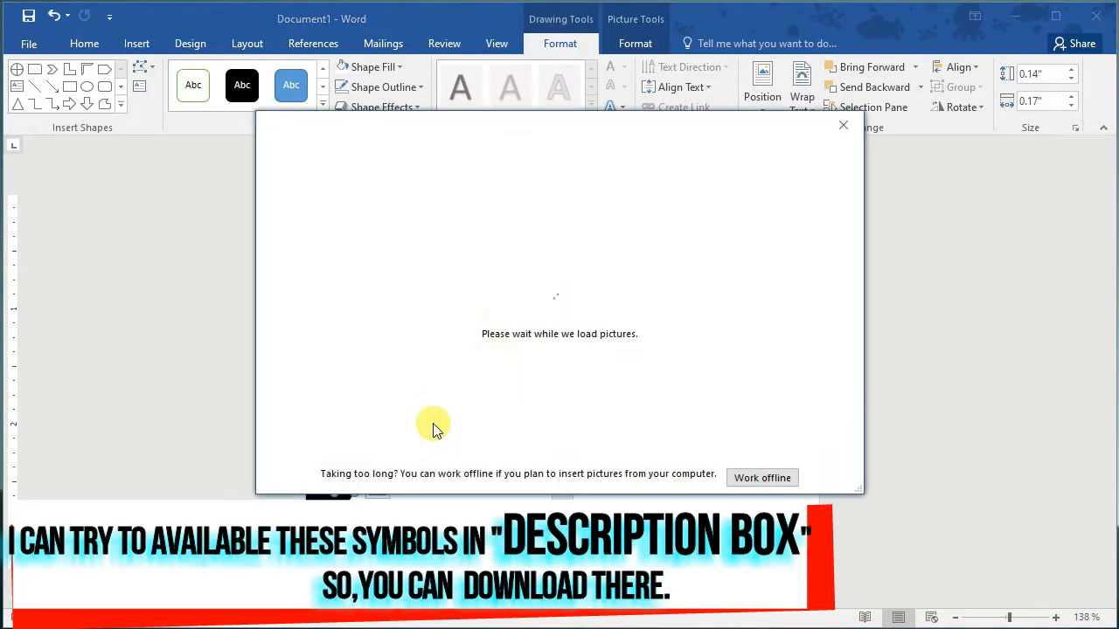
left_click(620, 220)
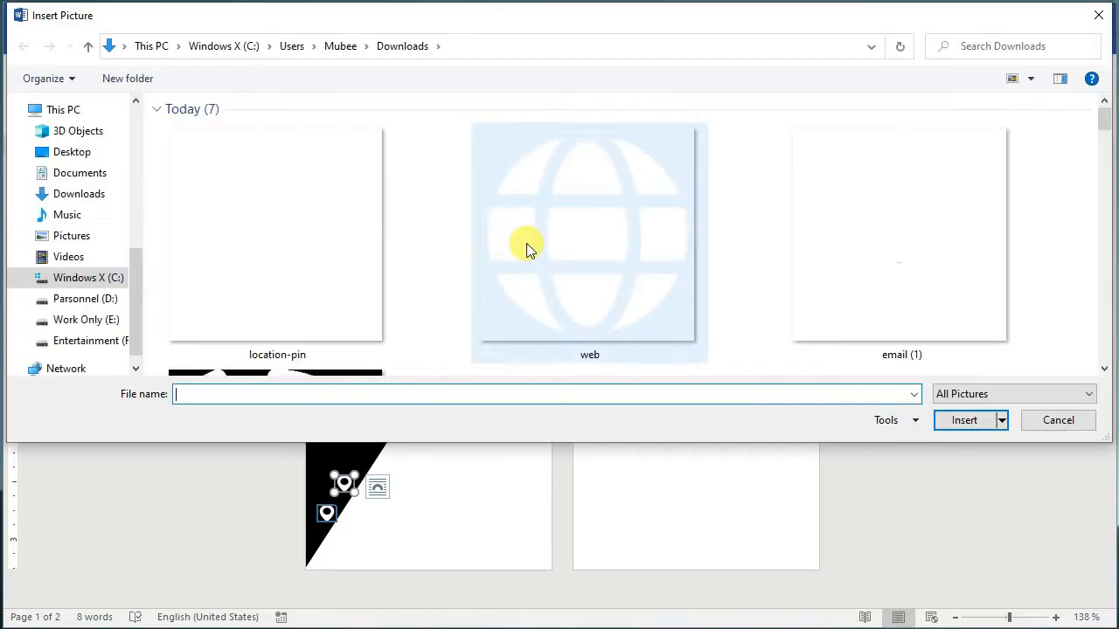
left_click(527, 243)
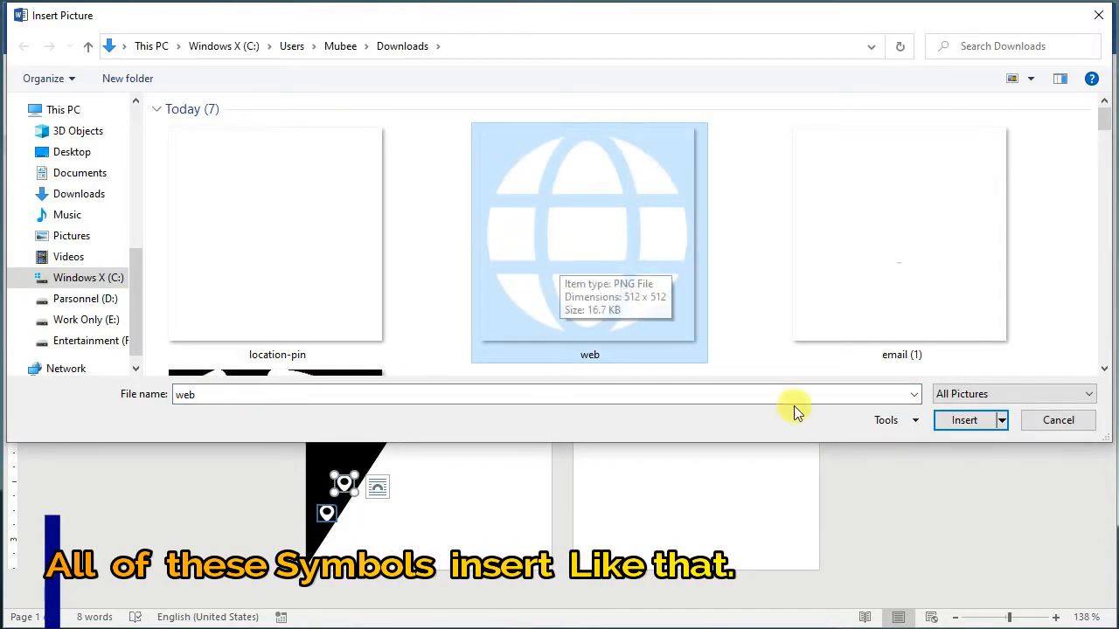
left_click(964, 422)
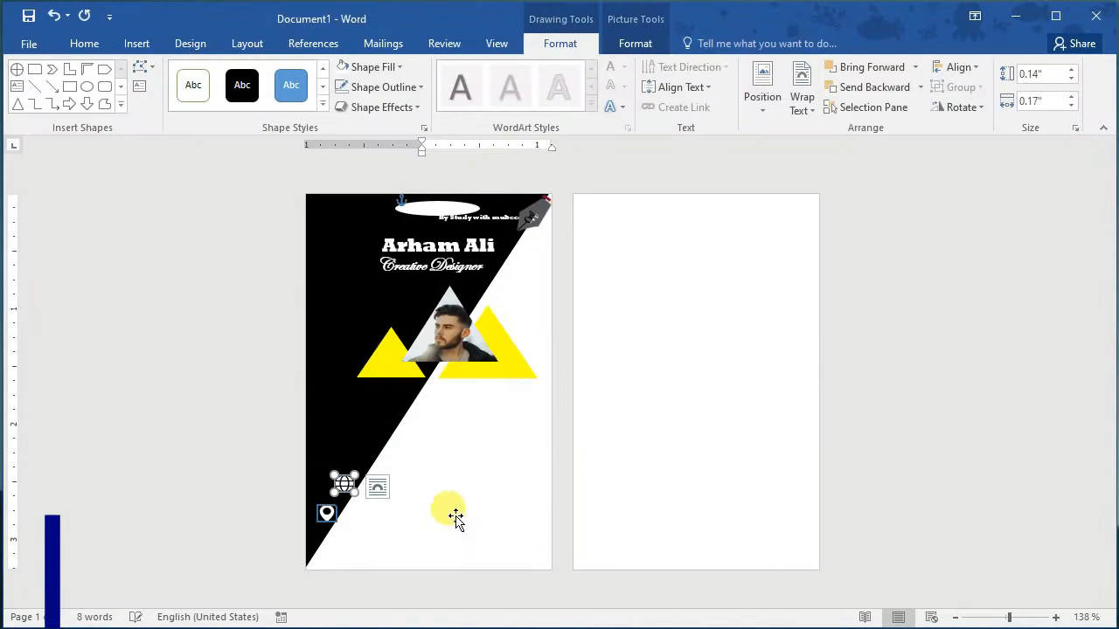
Step: Add a plain WordArt text box holding the phone number beside the phone icon
left_click(411, 485)
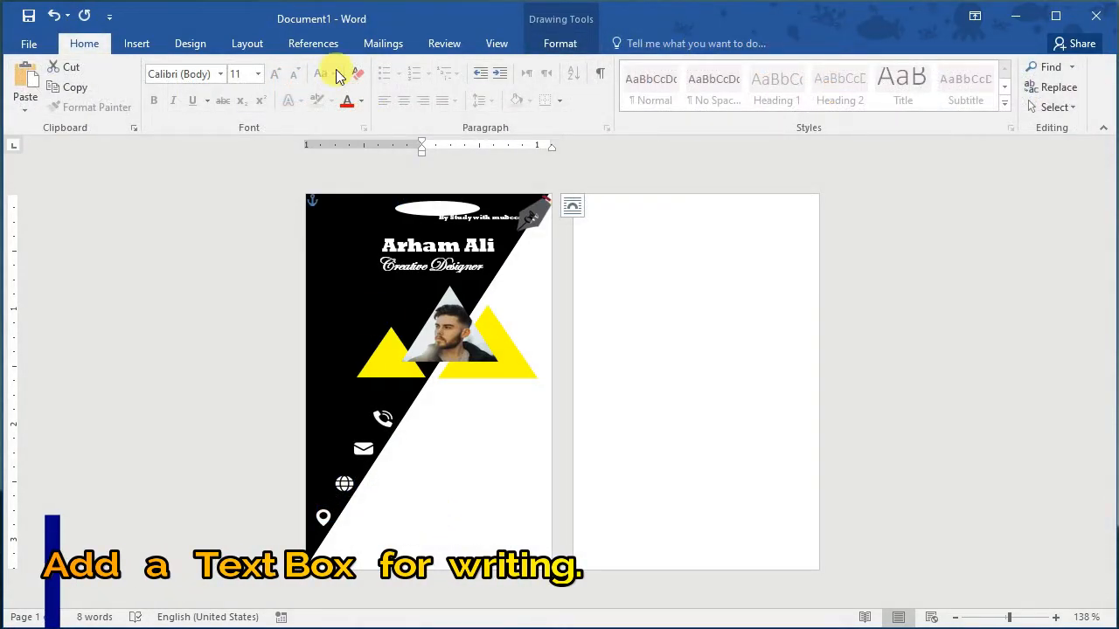
left_click(190, 45)
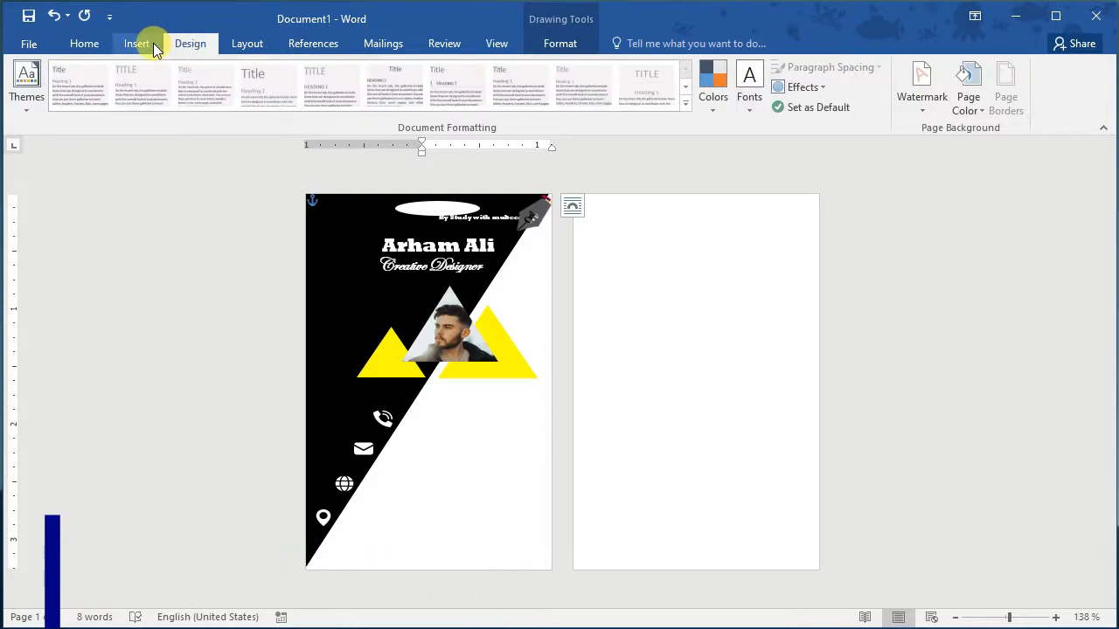
left_click(141, 43)
left_click(868, 96)
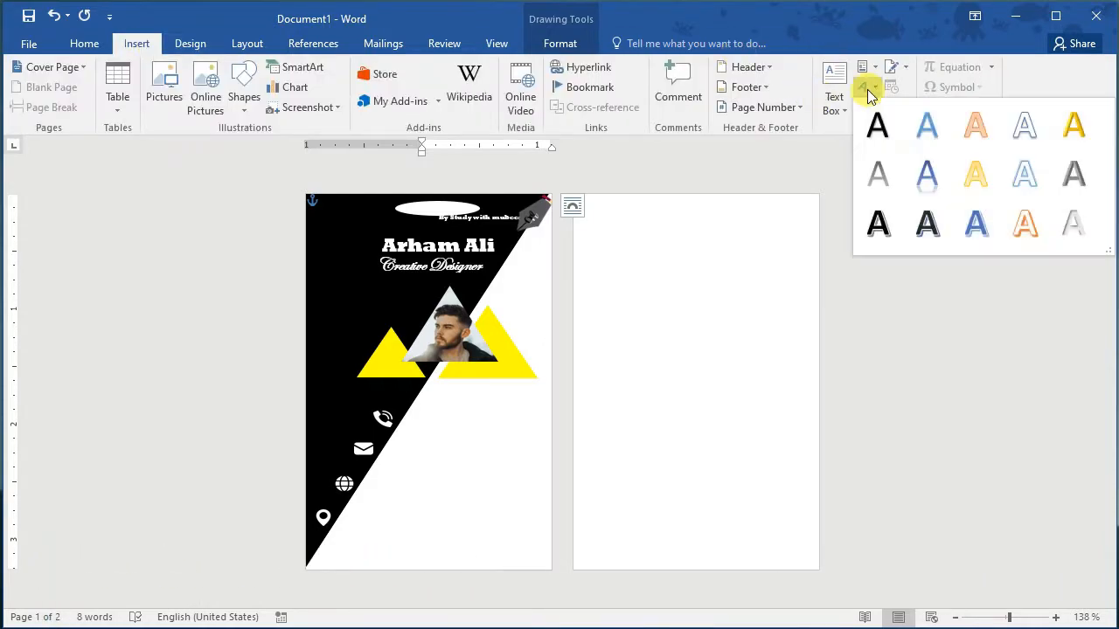
left_click(871, 130)
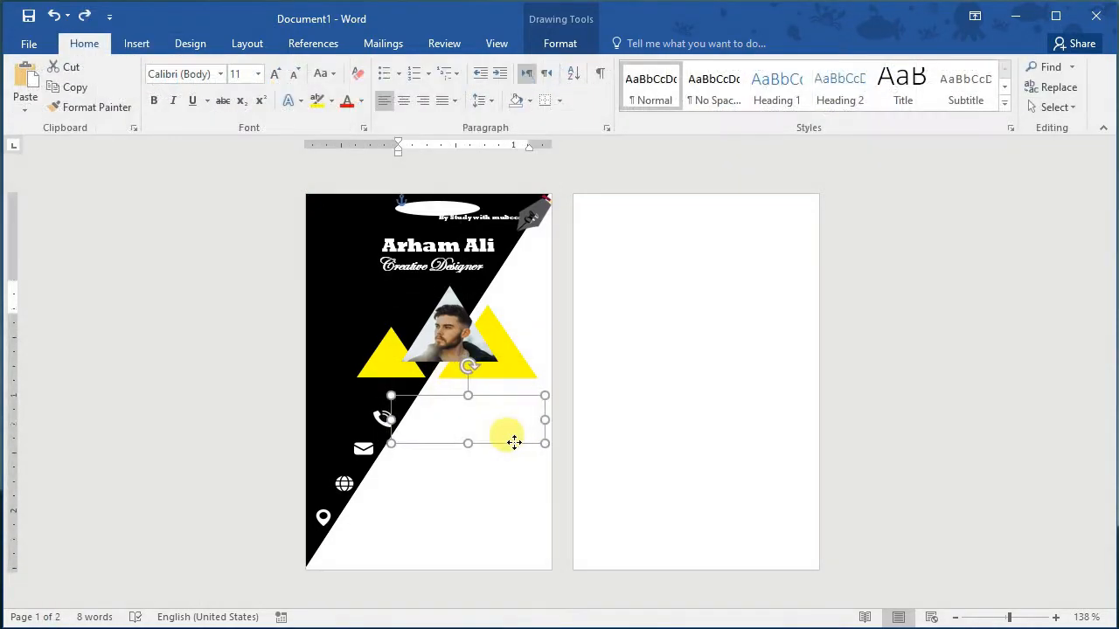
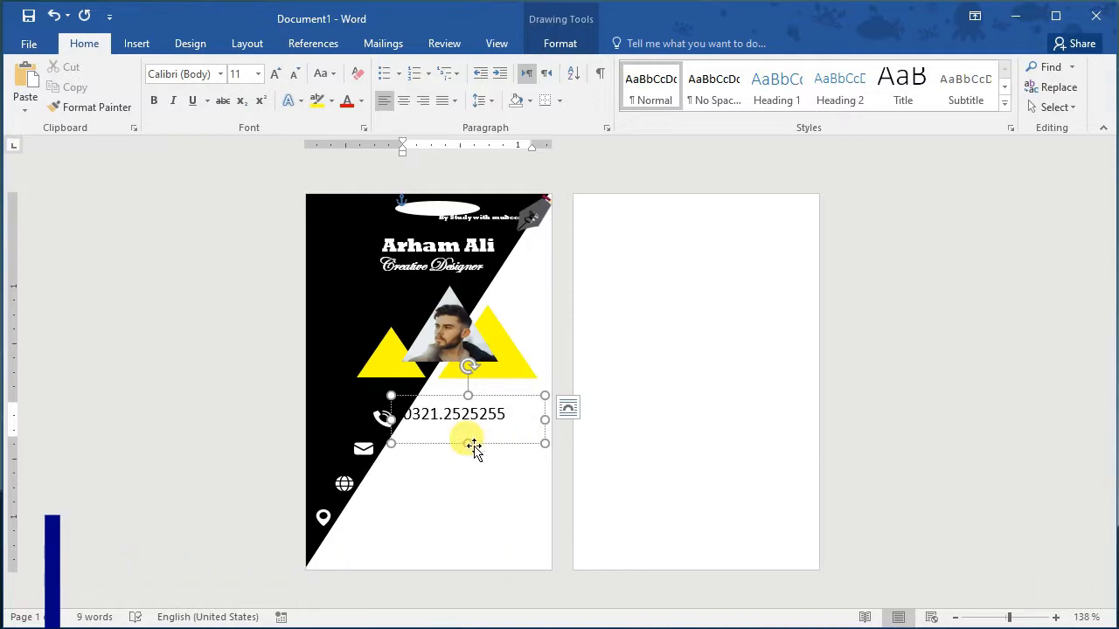
left_click_drag(469, 442, 492, 442)
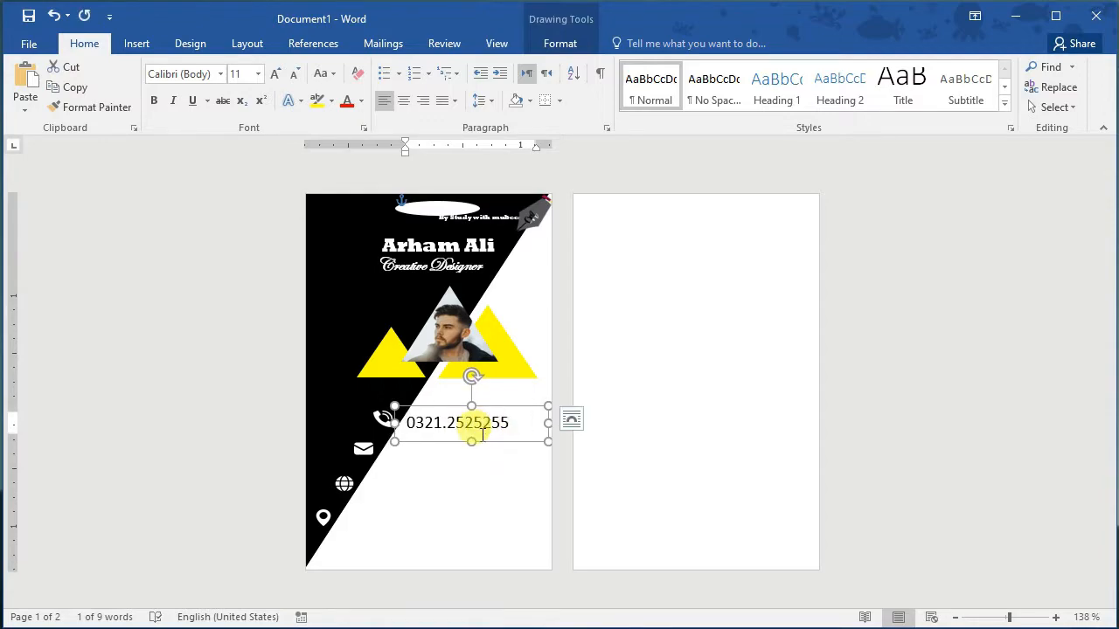
Step: Set the phone number to Bahnschrift Condensed and duplicate its text box
left_click(221, 74)
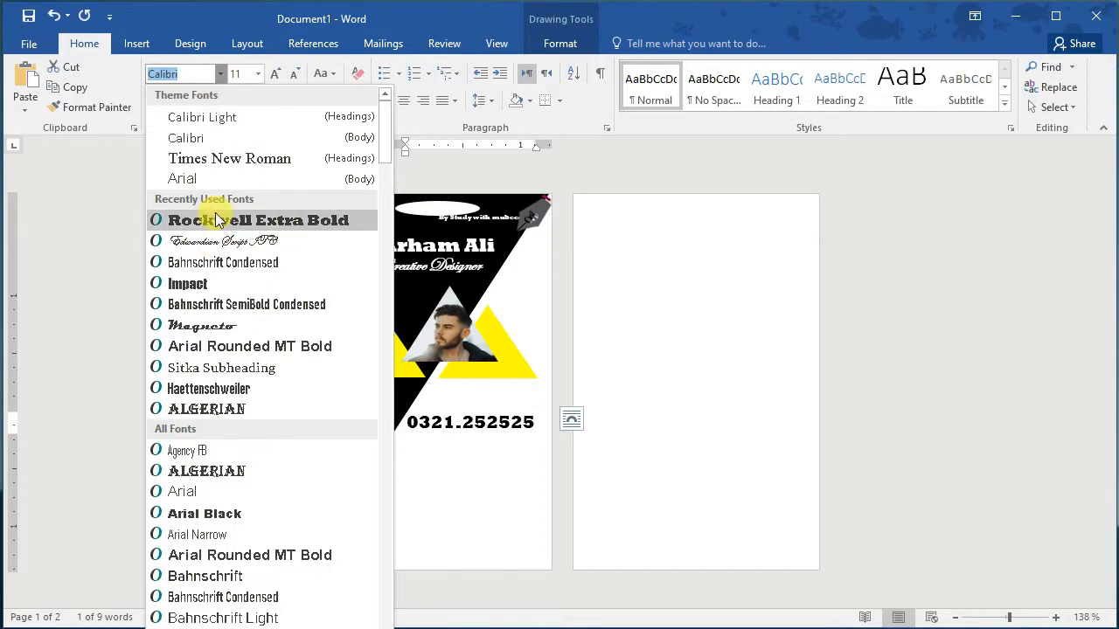
left_click(216, 269)
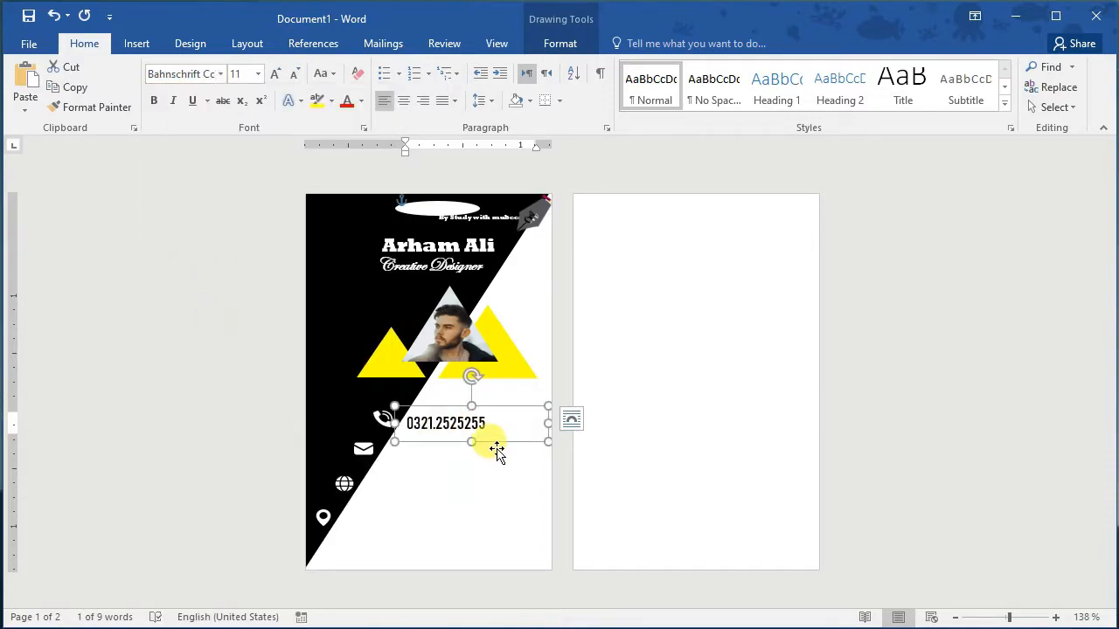
key("ctrl+d")
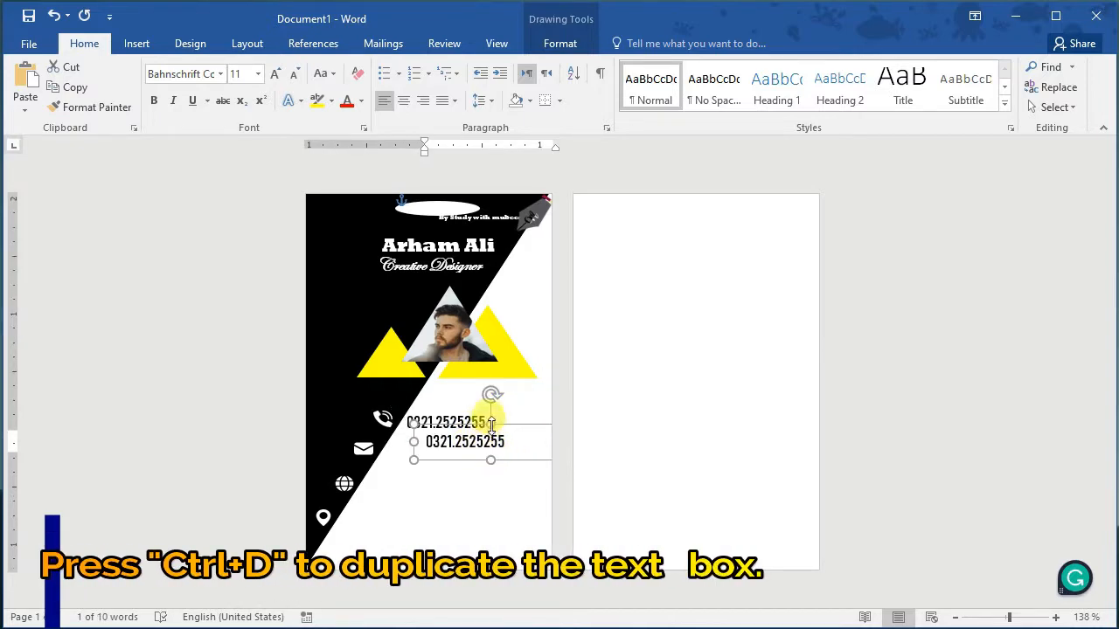
Step: Move the copied box beside the envelope icon and start typing the e-mail address into it
left_click_drag(493, 459, 392, 446)
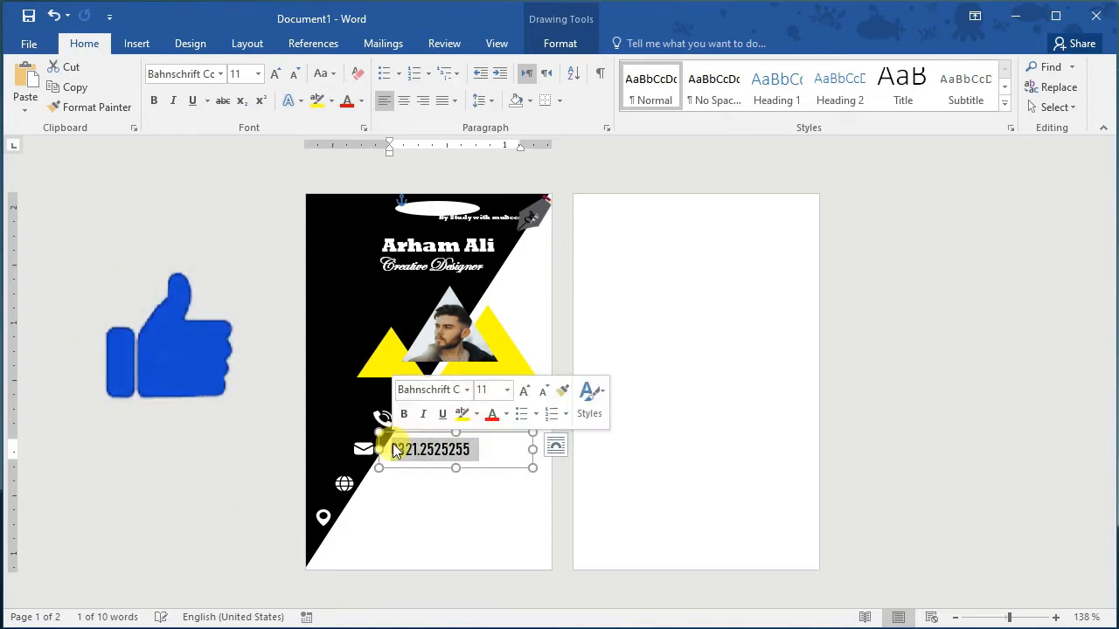
key("Delete")
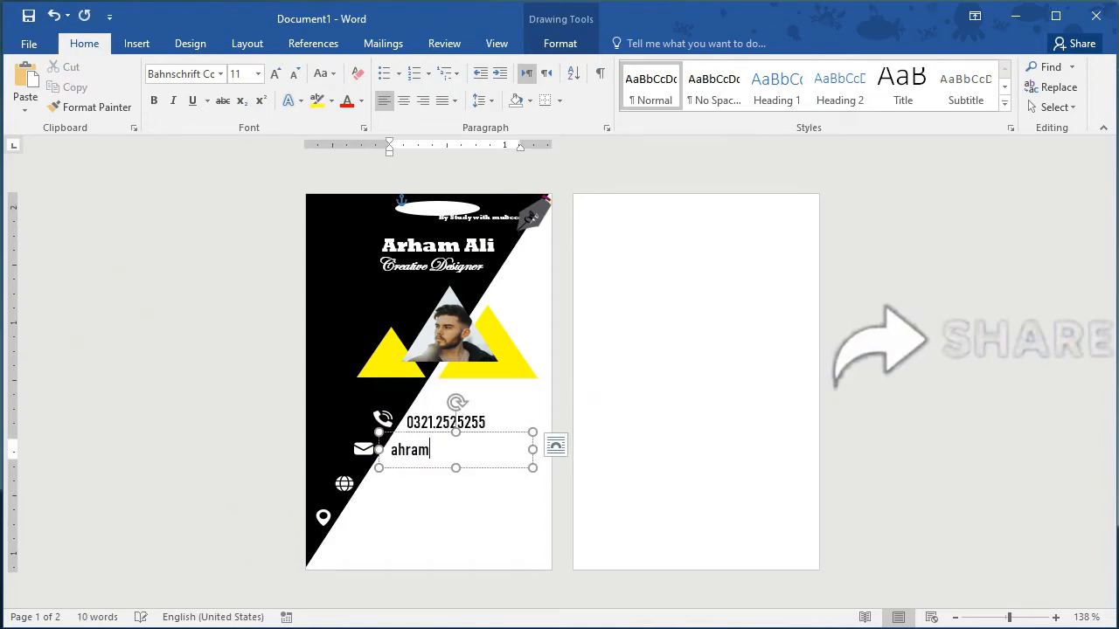
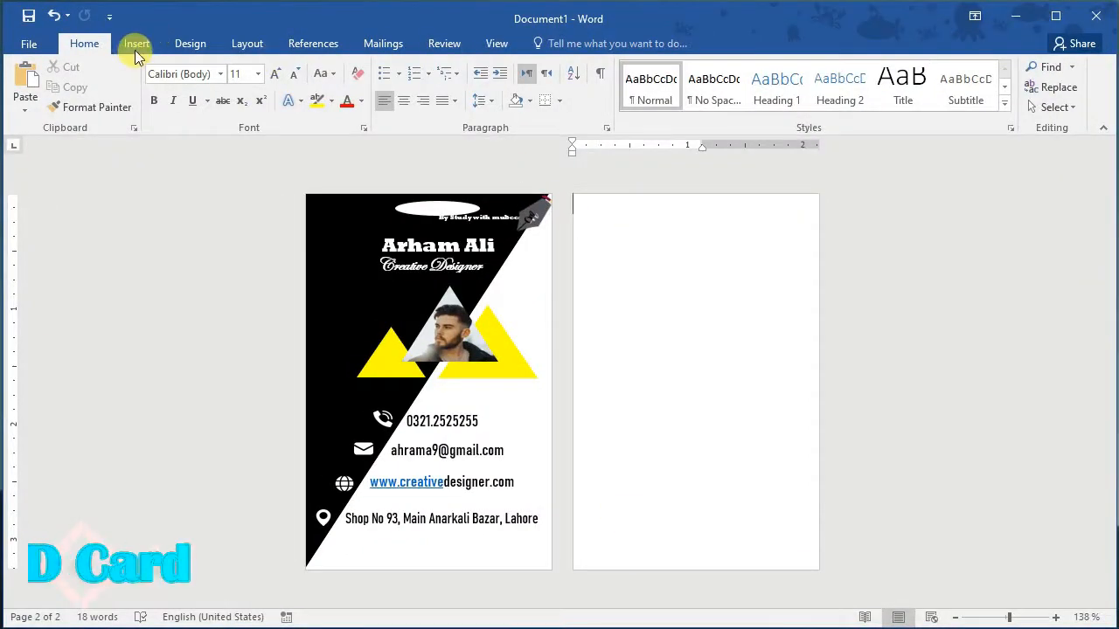
Step: Draw a triangle at the top of page 2 and align it to the top edge
left_click(137, 51)
left_click(247, 98)
left_click(250, 166)
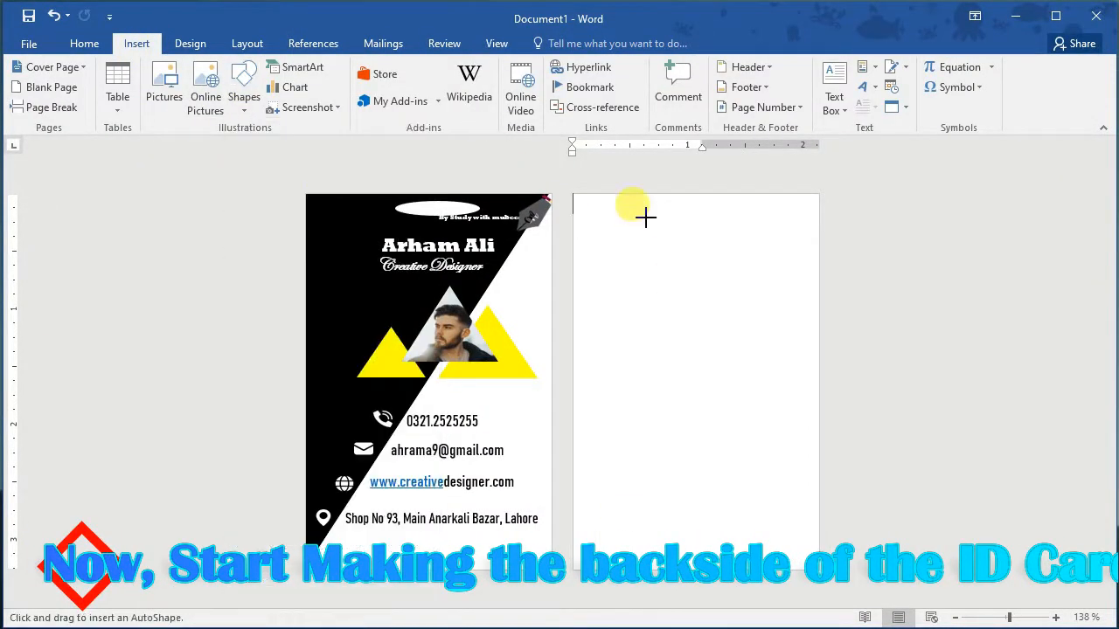
mouse_move(622, 206)
left_mouse_down()
mouse_move(754, 352)
mouse_move(788, 331)
left_mouse_up()
left_click_drag(724, 270, 714, 293)
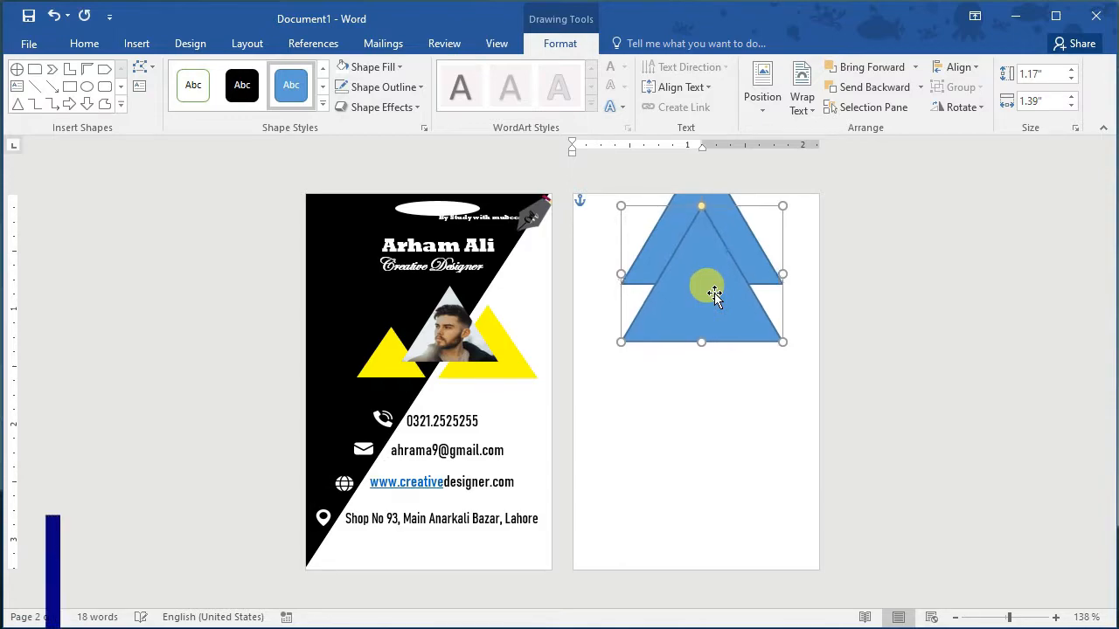
Step: Copy the white holder ellipse from the front onto page 2 over the triangles
left_click(441, 213)
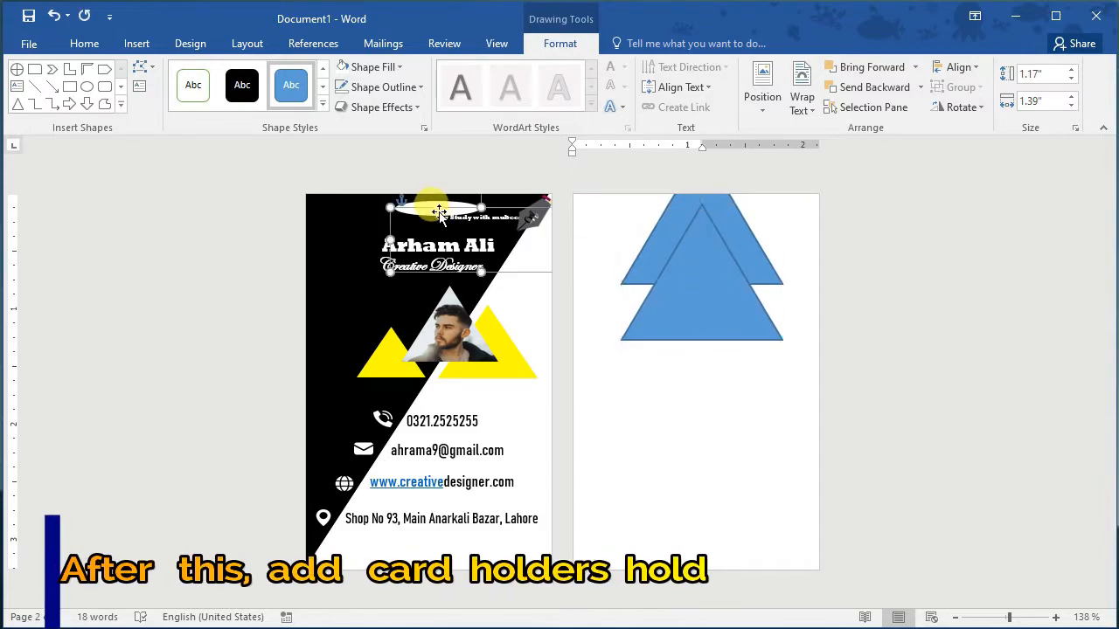
left_click(440, 203)
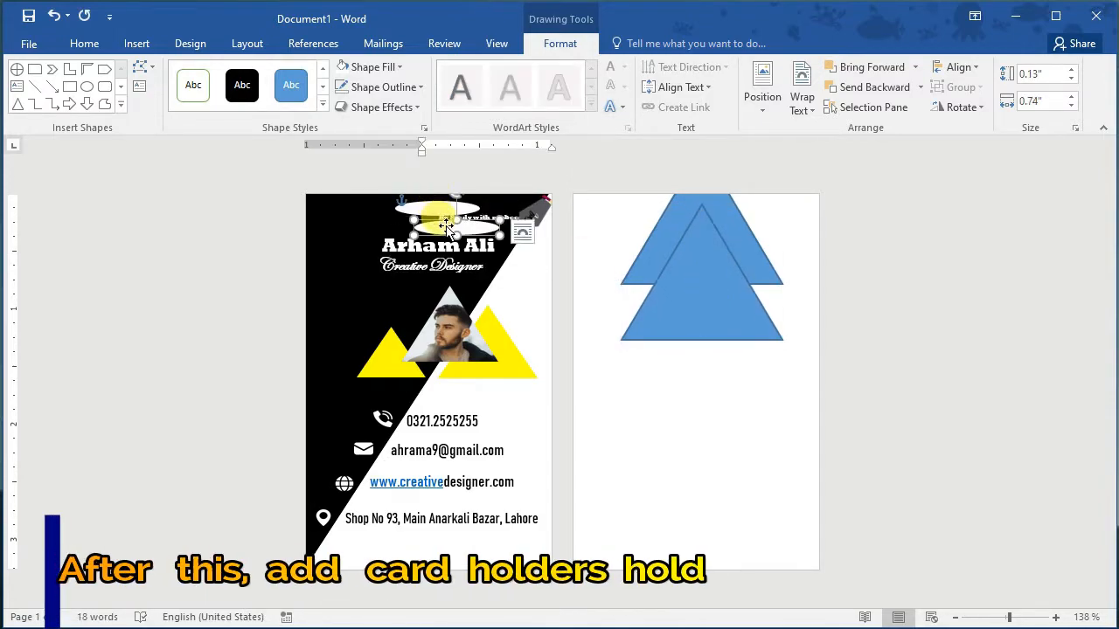
left_click_drag(440, 203, 696, 207)
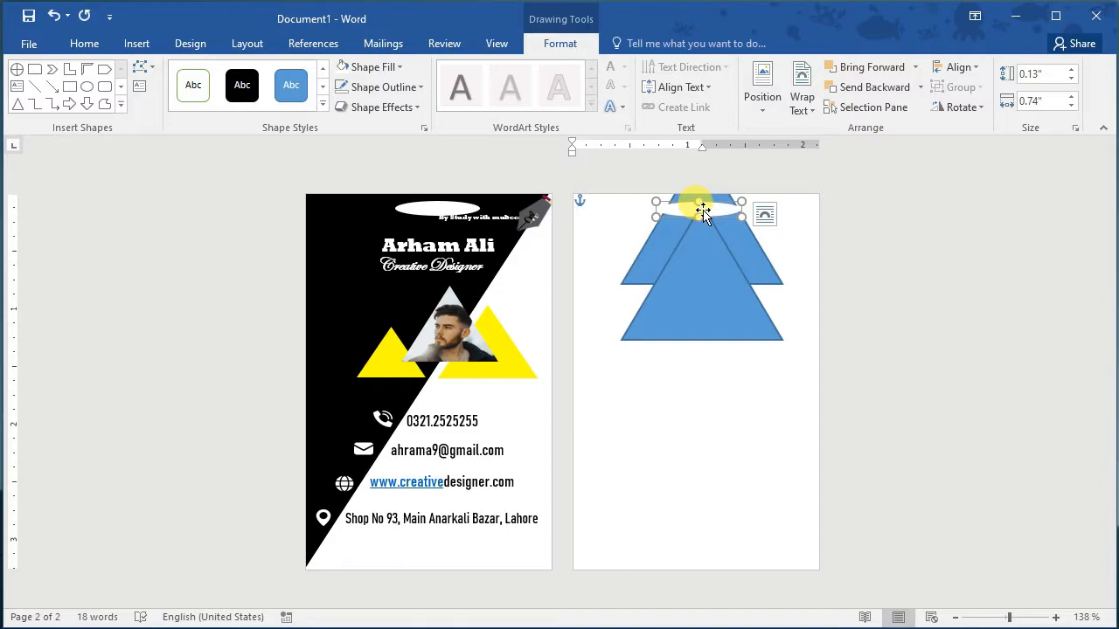
left_click(741, 250)
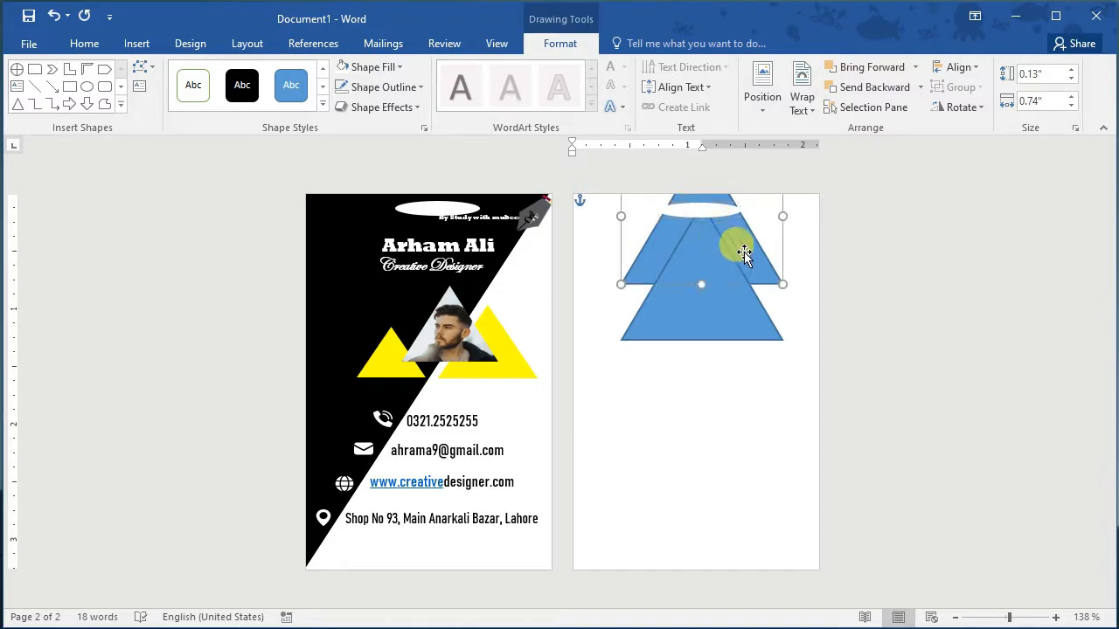
Step: Remove the outlines from both back-page triangles
left_click(720, 316, "shift")
right_click(720, 316)
left_click(813, 271)
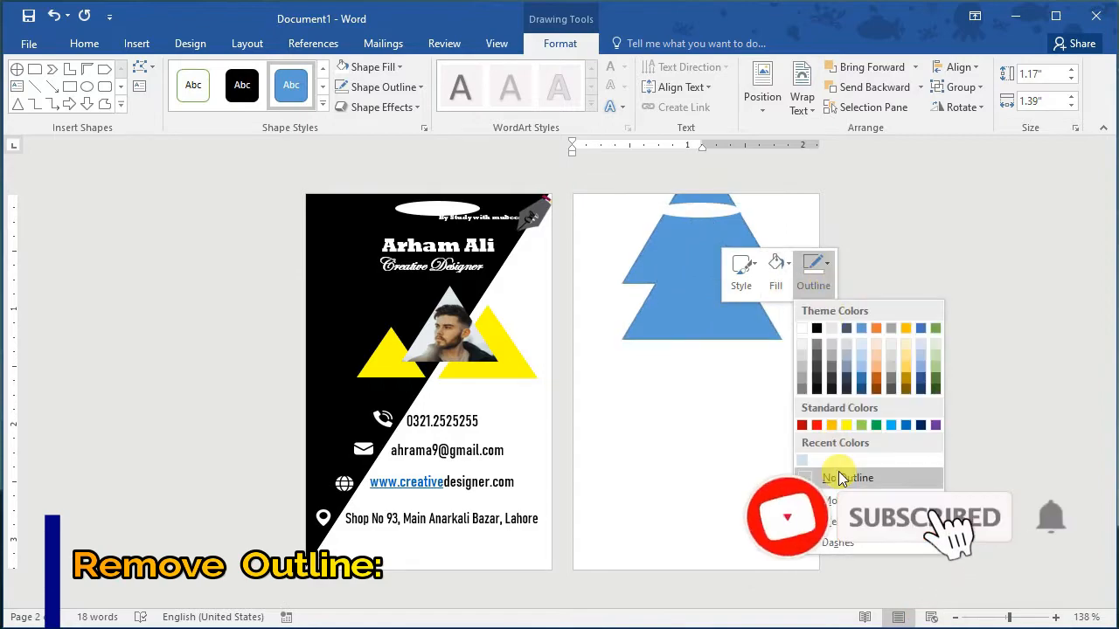
left_click(839, 477)
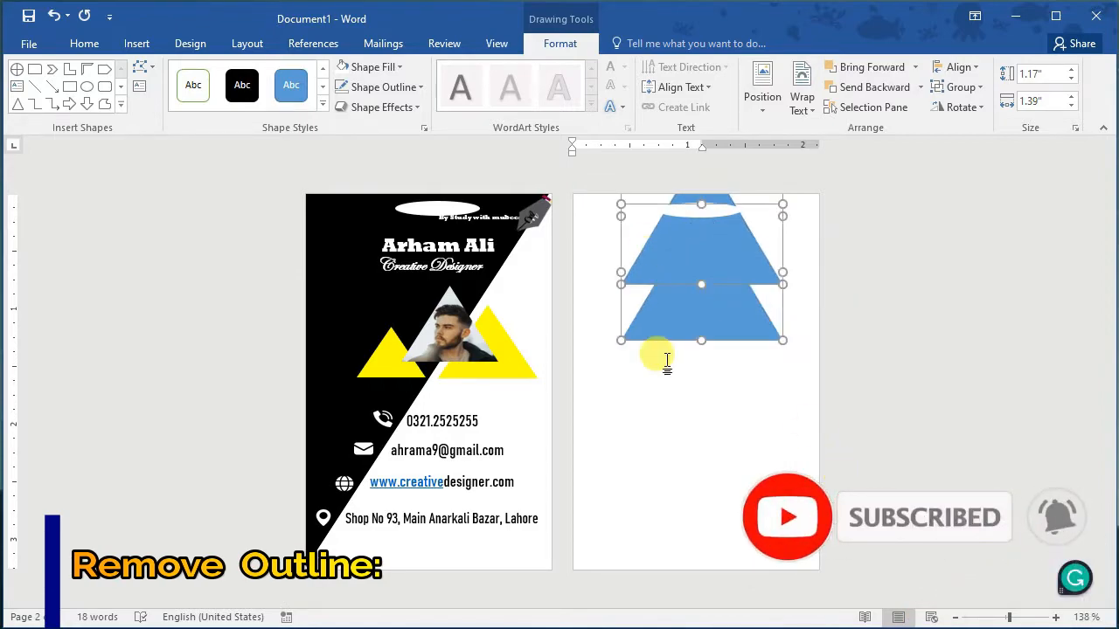
Step: Fill the upper triangle with yellow
left_click(758, 263)
right_click(758, 263)
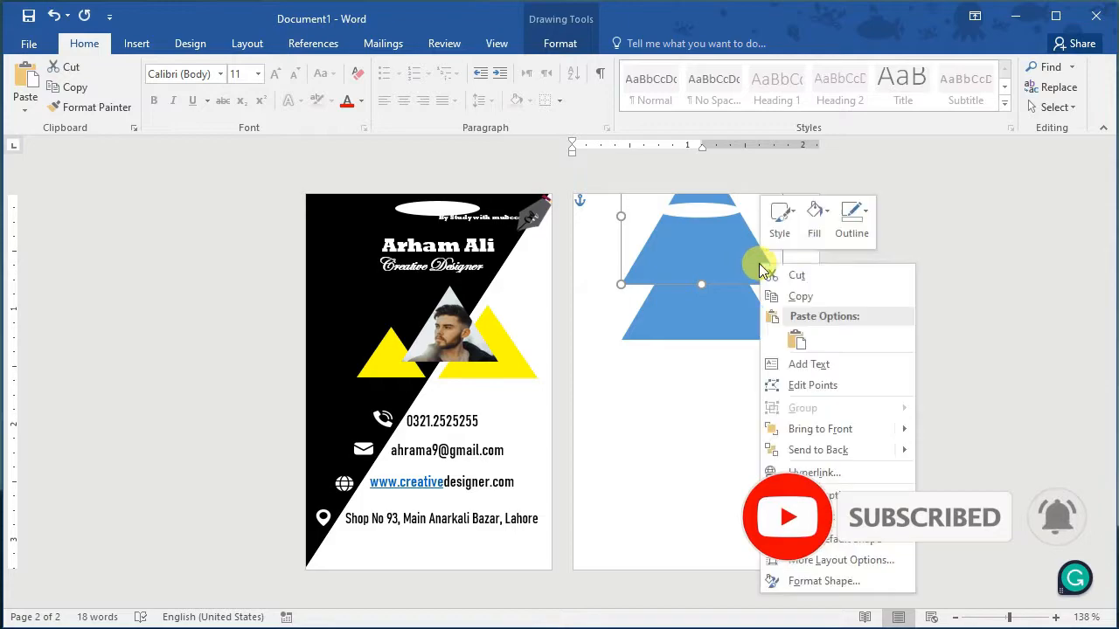
left_click(853, 219)
left_click(780, 218)
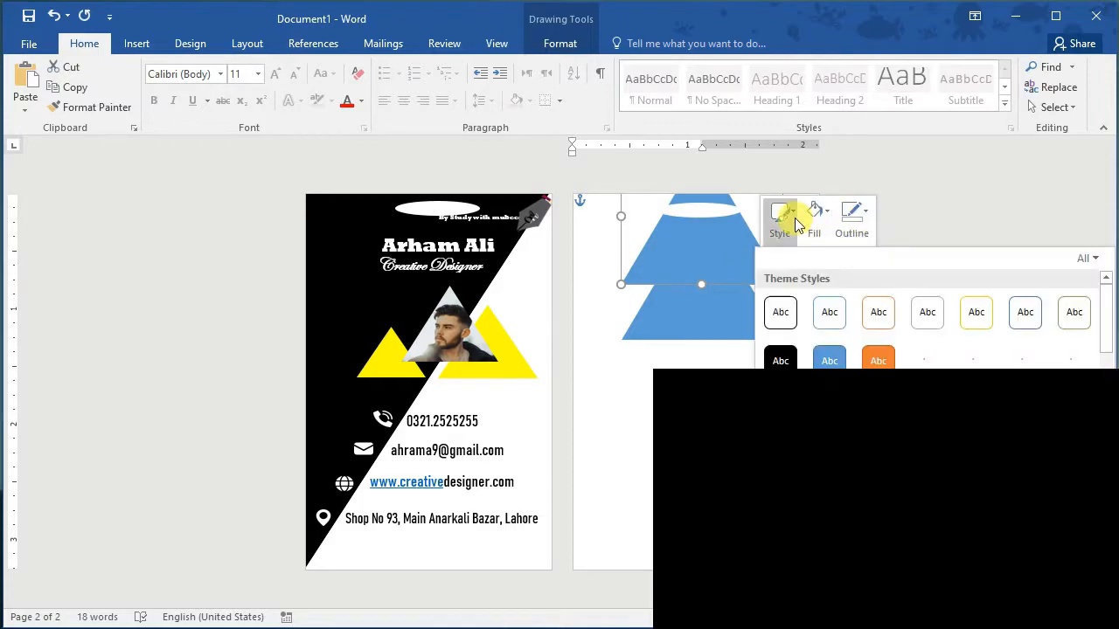
left_click(781, 218)
left_click(814, 218)
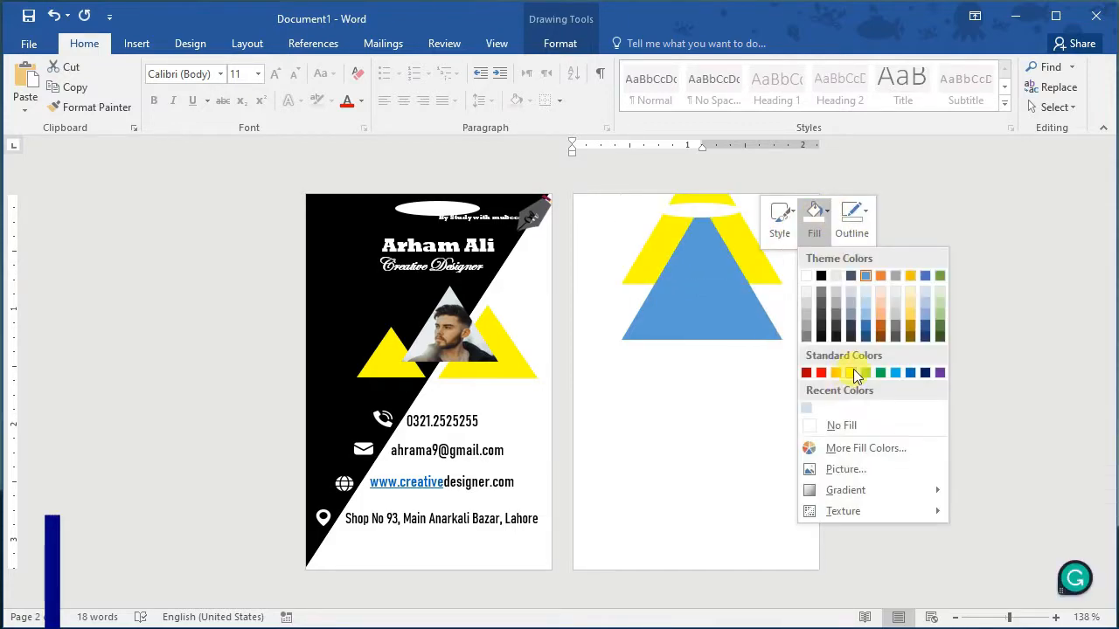
left_click(850, 373)
Step: Fill the lower triangle black and place a copy of the pen logo on it
left_click(728, 323)
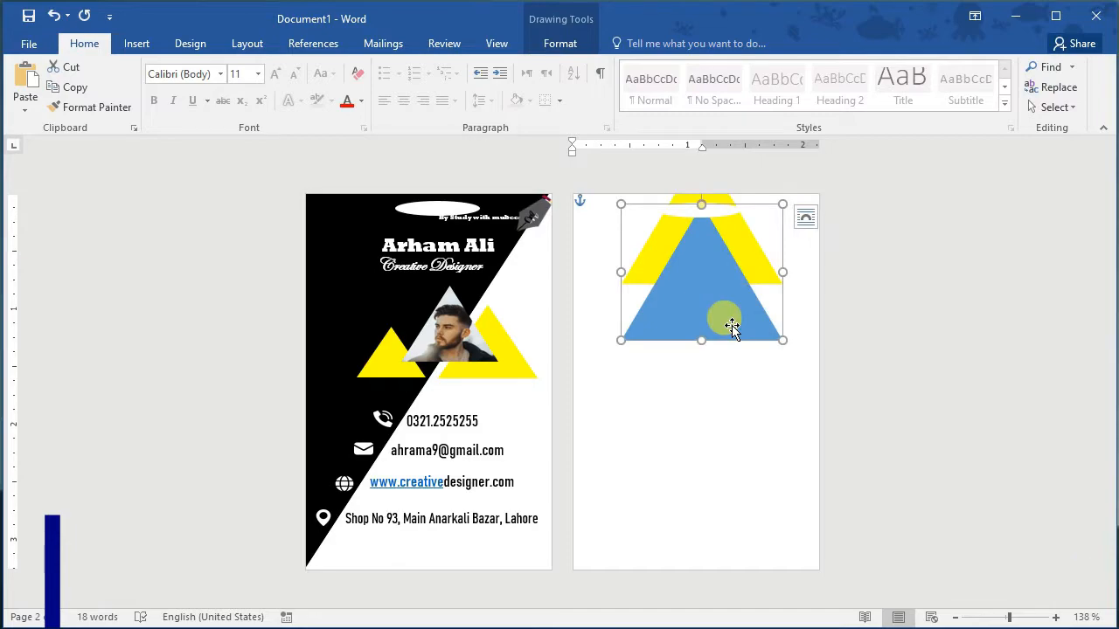
right_click(732, 328)
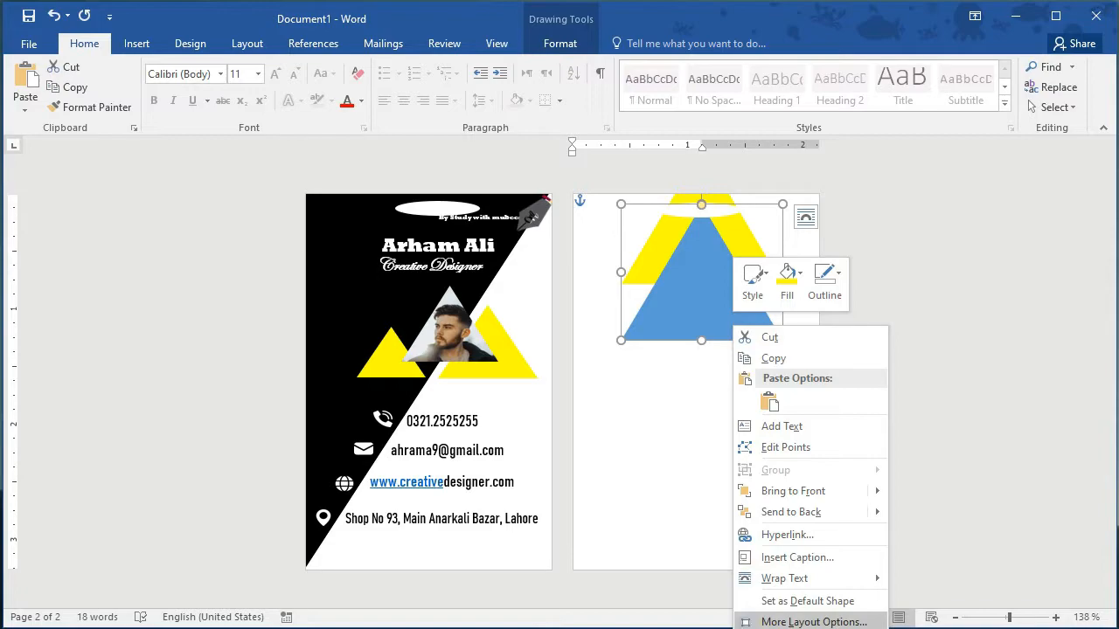
left_click(789, 278)
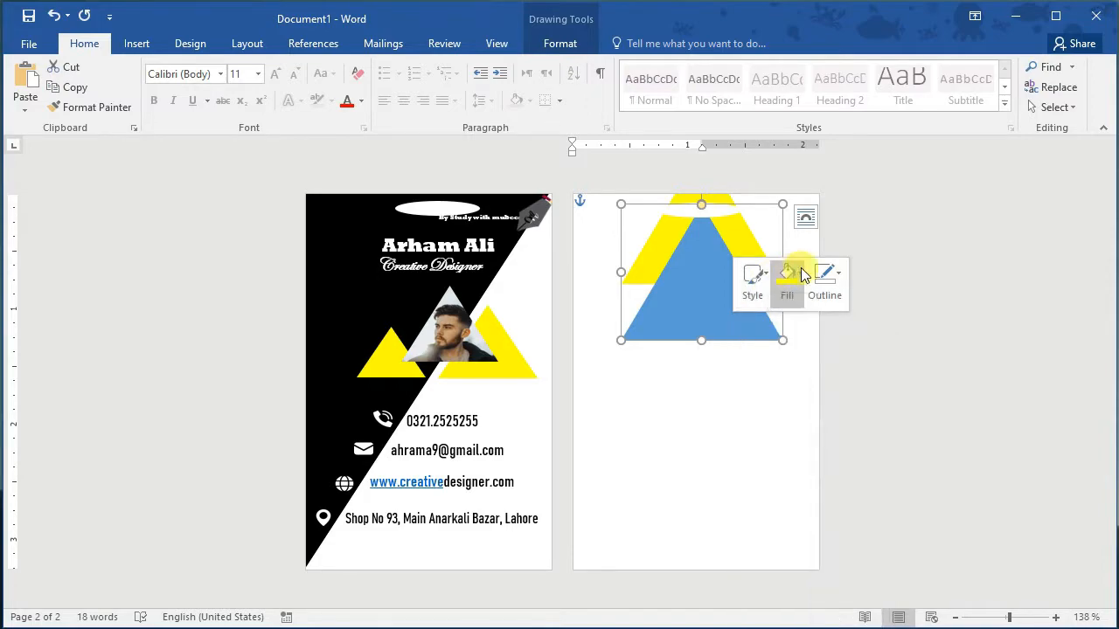
left_click(793, 340)
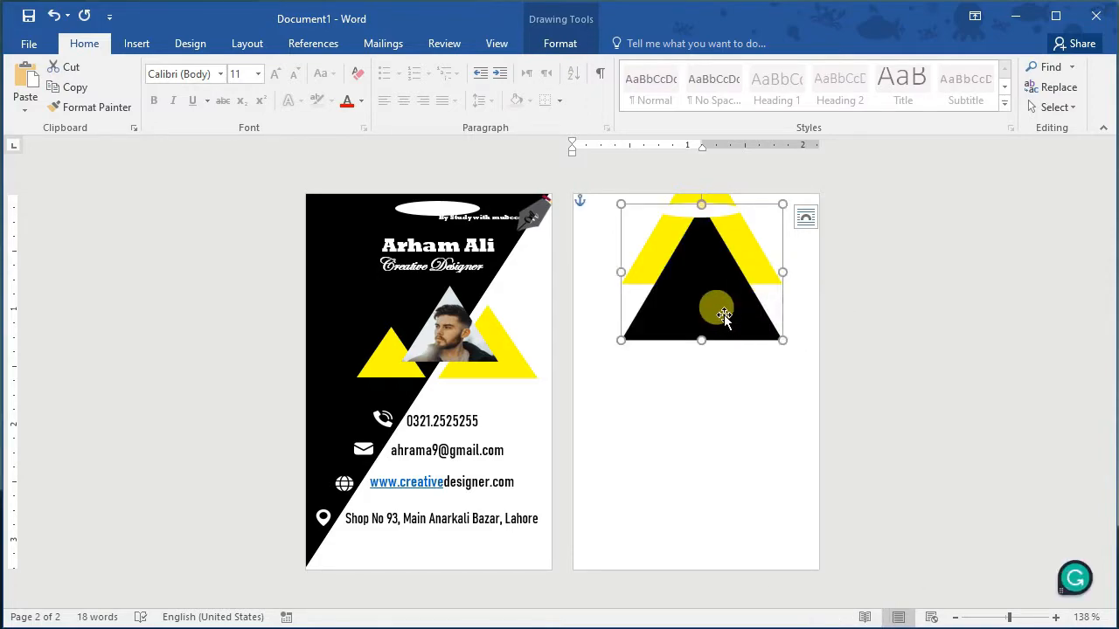
left_click(539, 212)
left_click_drag(544, 236, 664, 301)
Step: Duplicate the front's tagline text box and move the copy onto the back's black triangle
left_click(489, 214)
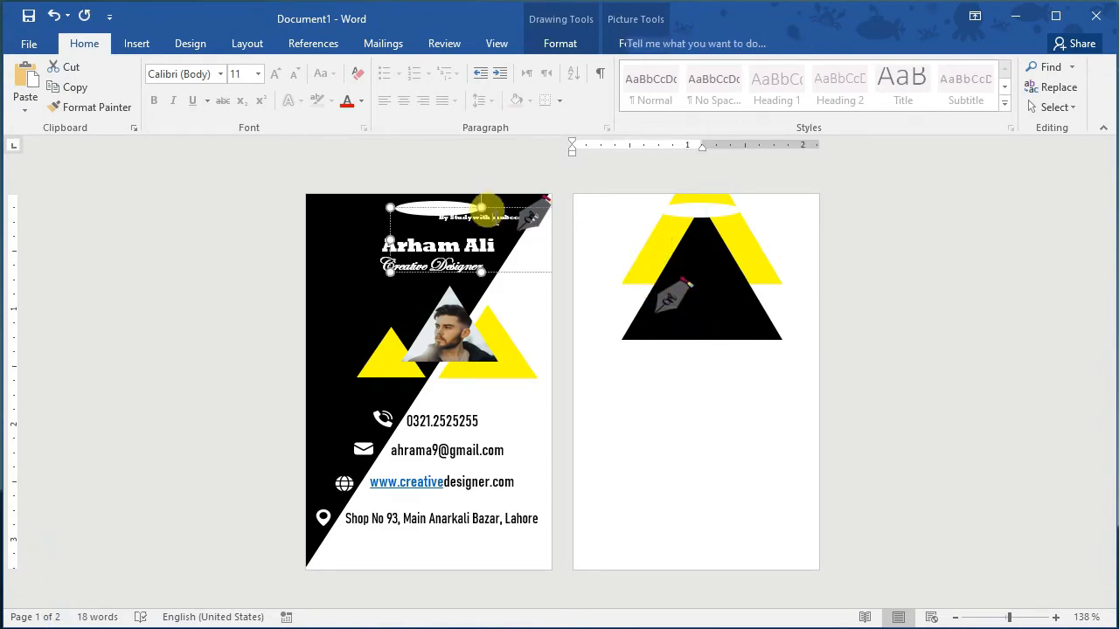
key("ctrl+d")
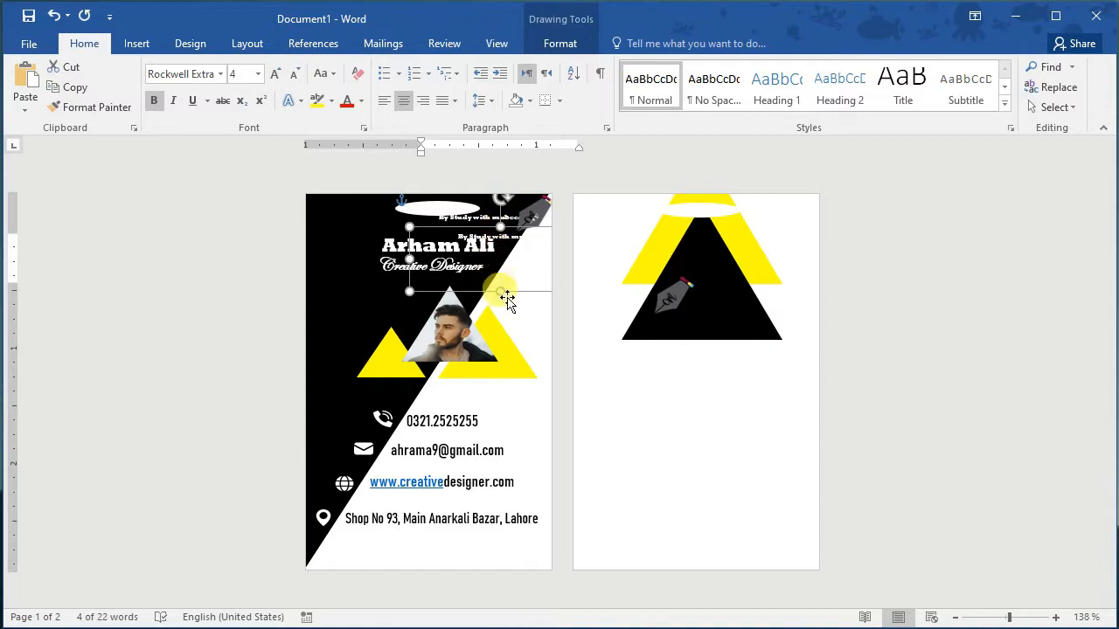
left_click_drag(505, 300, 555, 302)
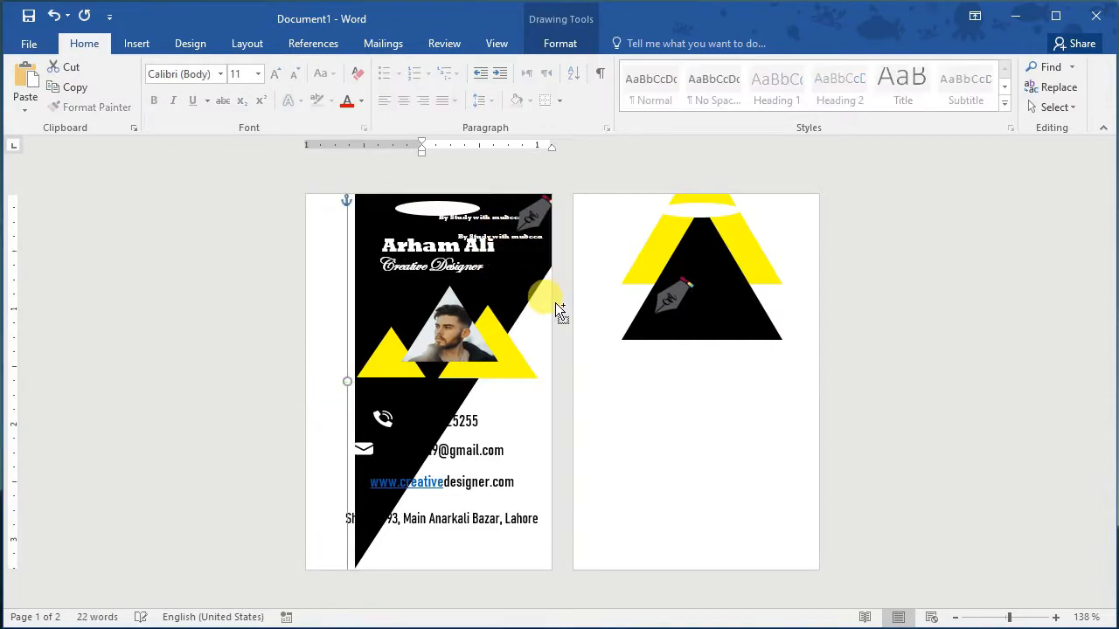
key("ctrl+z")
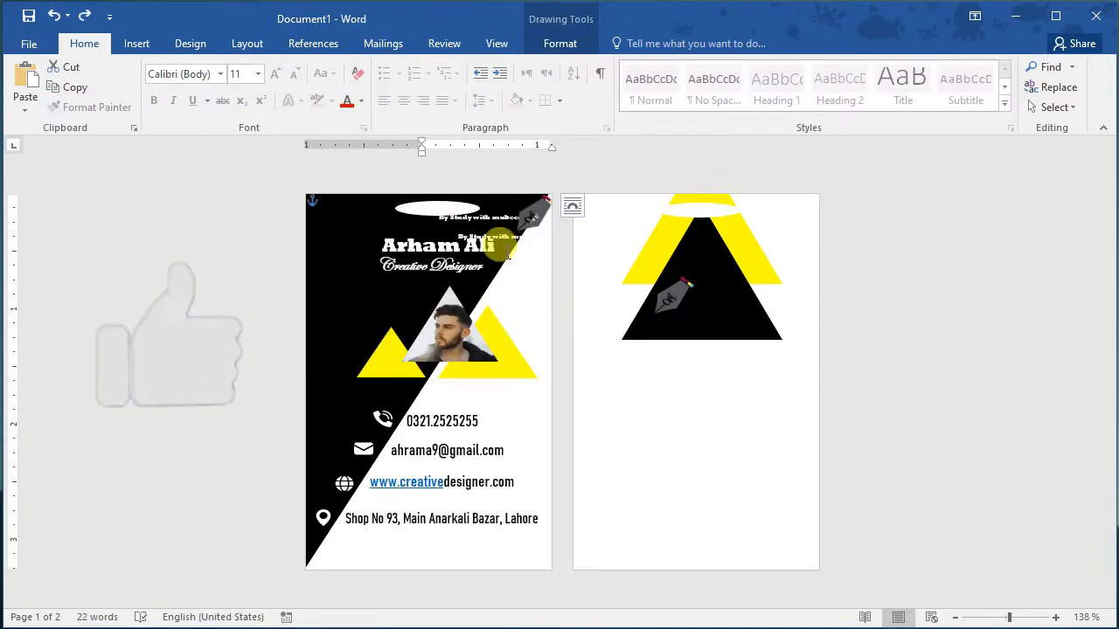
left_click(504, 234)
left_click_drag(500, 291, 717, 357)
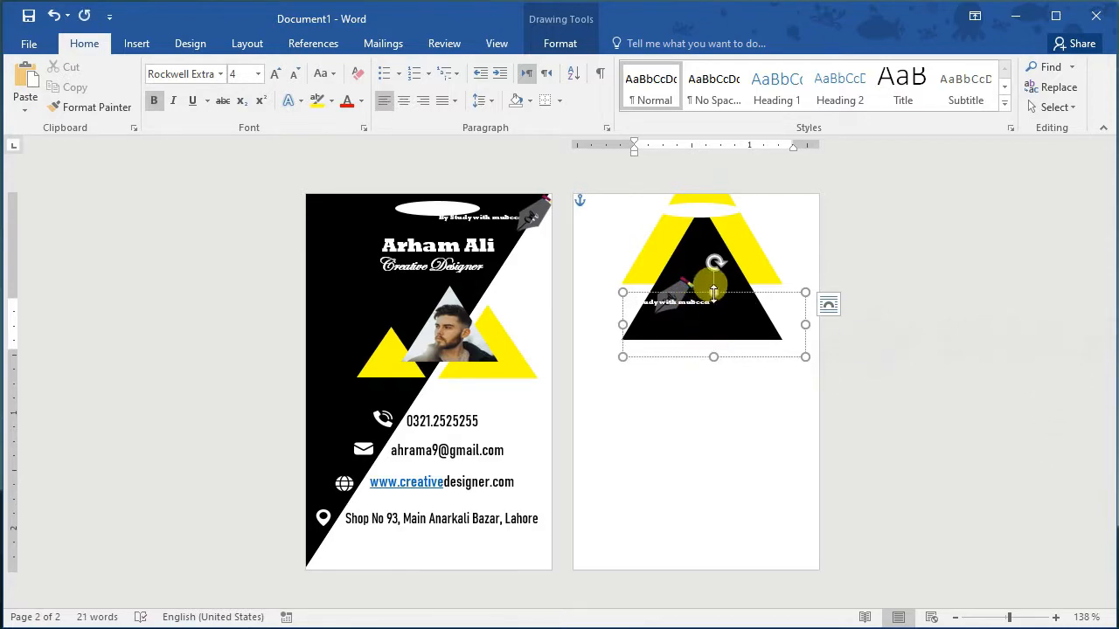
Step: Set the caption to size 6 and centre it and the pen logo in the triangle
left_click_drag(712, 292, 620, 295)
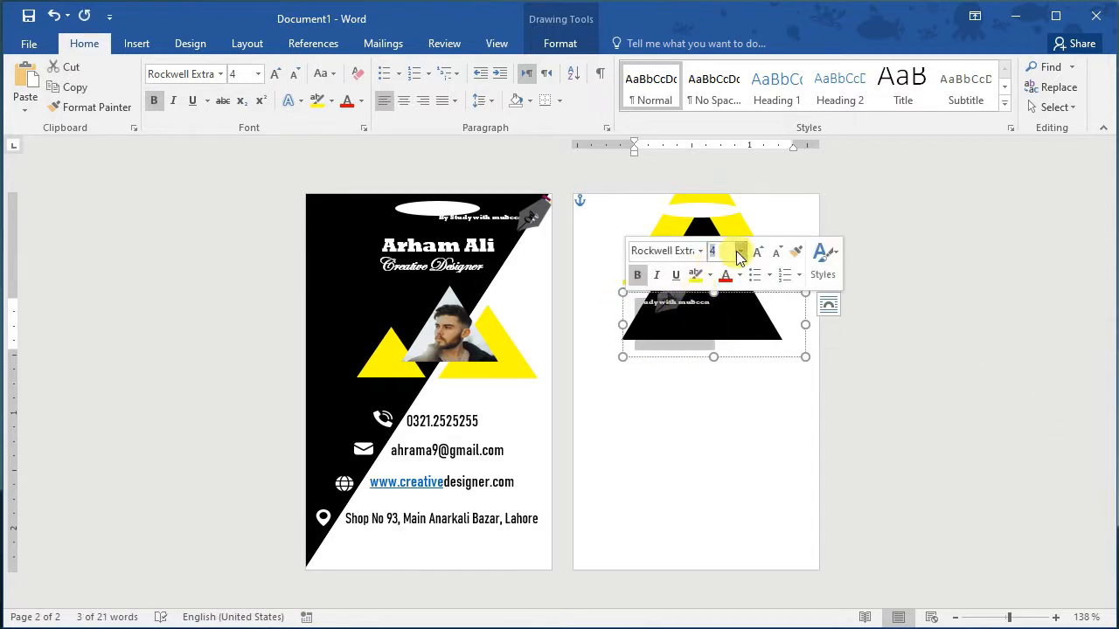
left_click(740, 251)
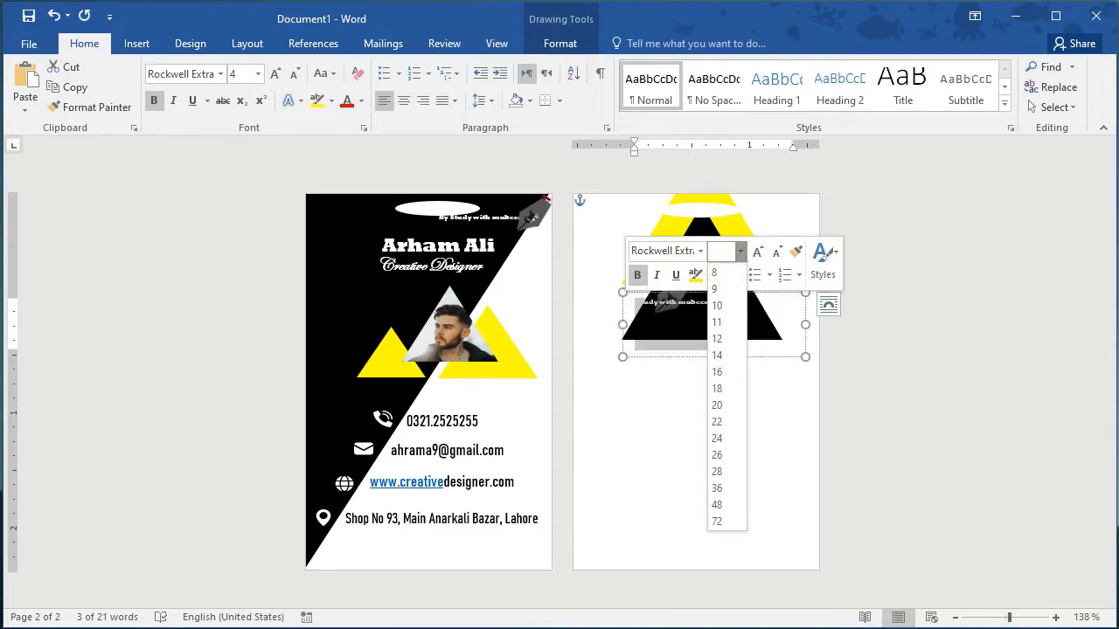
type("6")
key("Return")
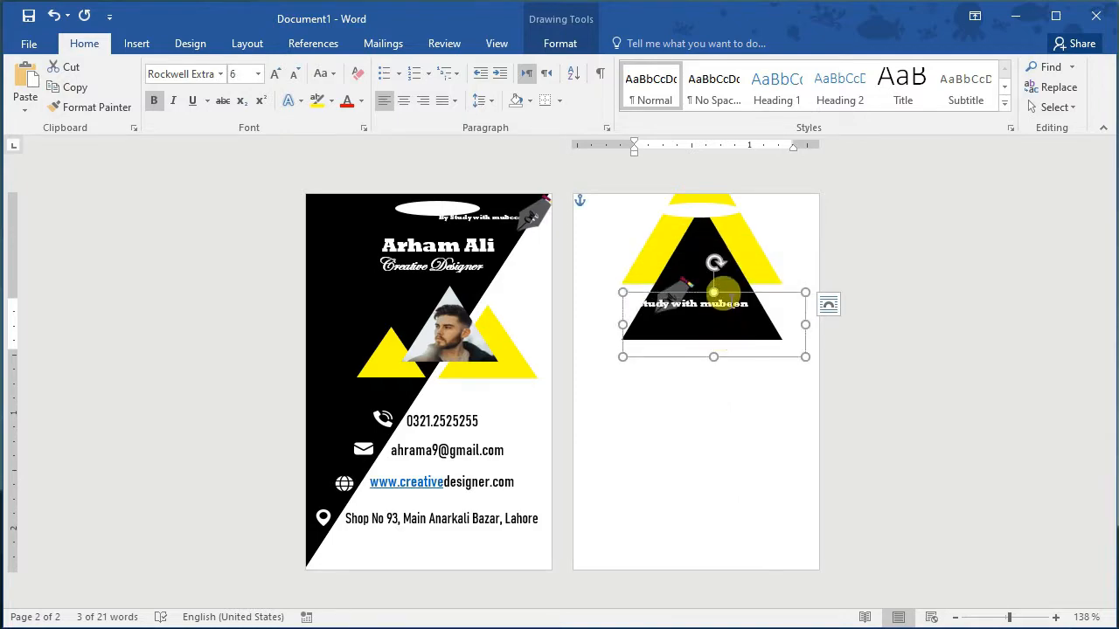
left_click_drag(731, 290, 730, 312)
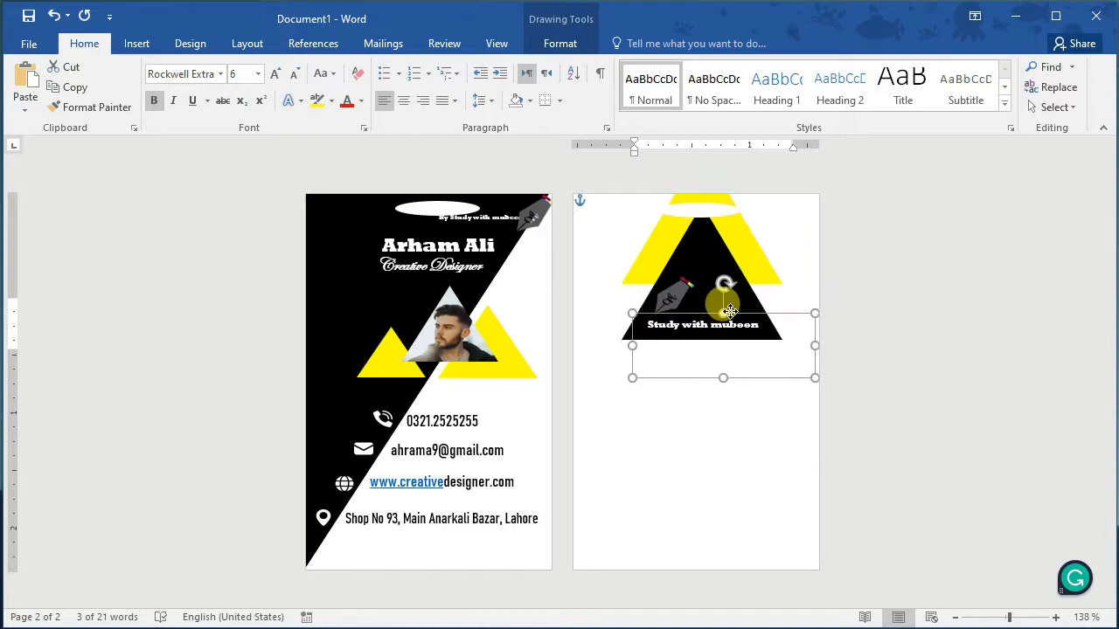
left_click(669, 297)
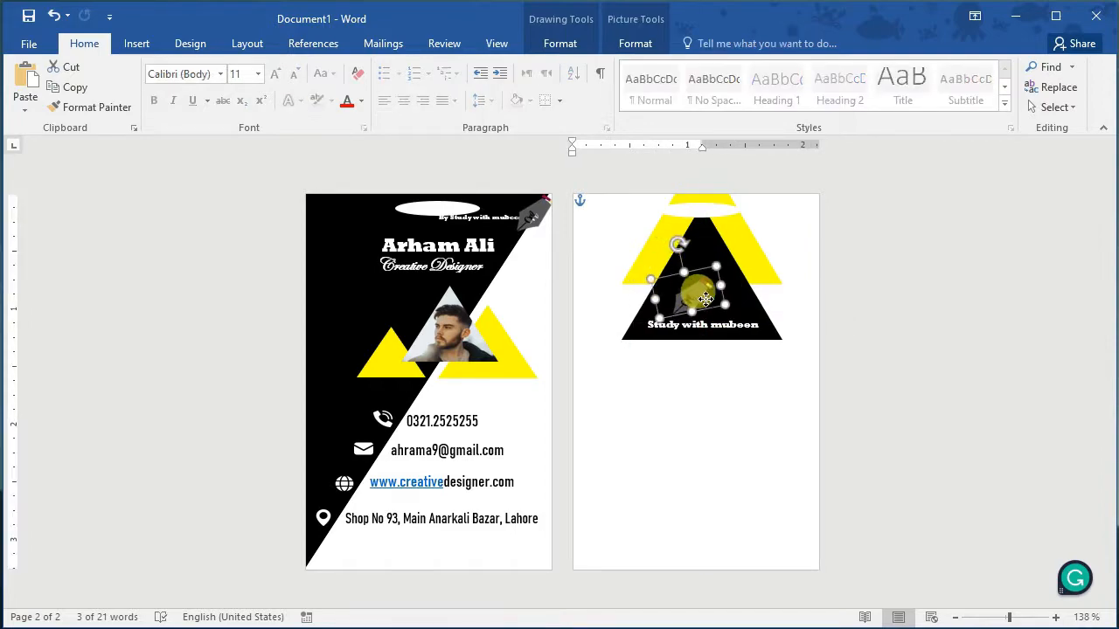
left_click_drag(671, 284, 712, 295)
left_click(724, 381)
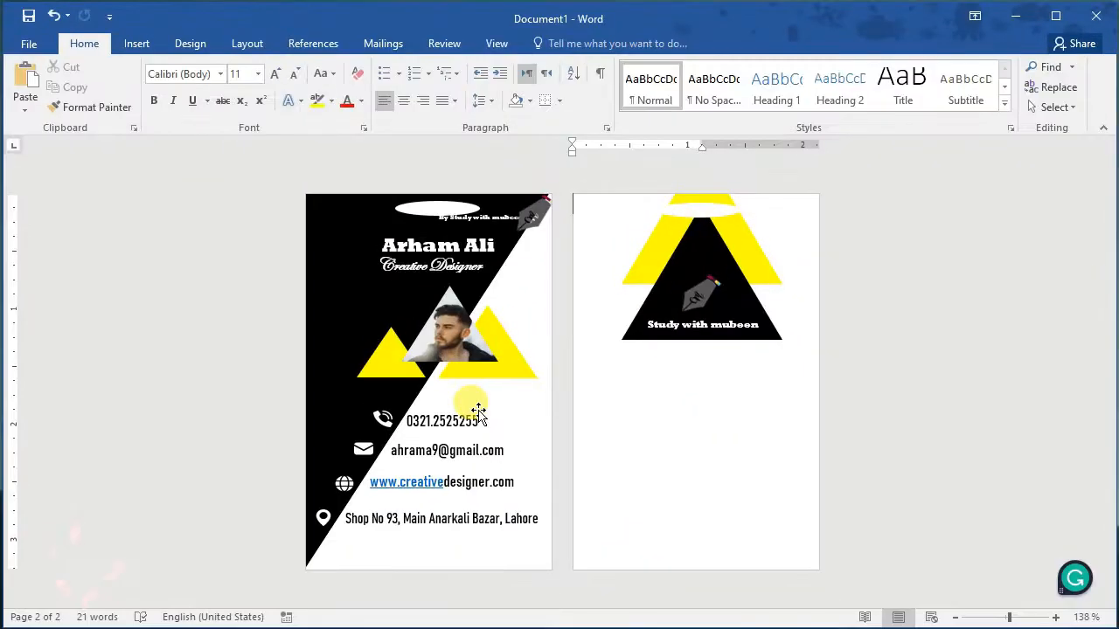
Step: Make a copy of the caption box with dark text and place it below the triangle
left_click(478, 411)
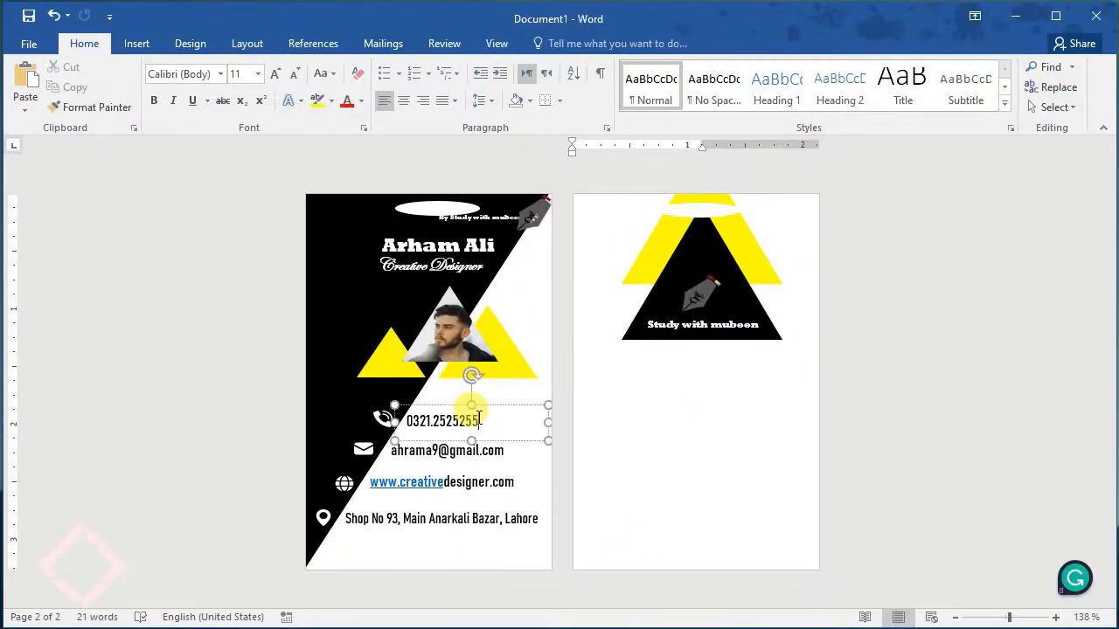
left_click(690, 325)
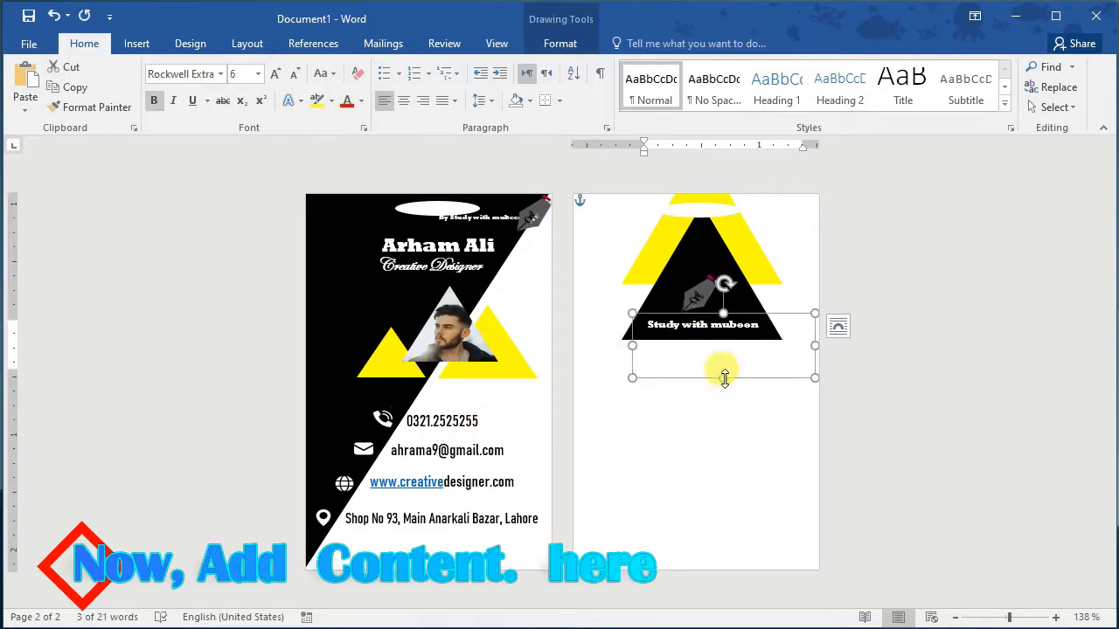
left_click_drag(723, 377, 651, 343)
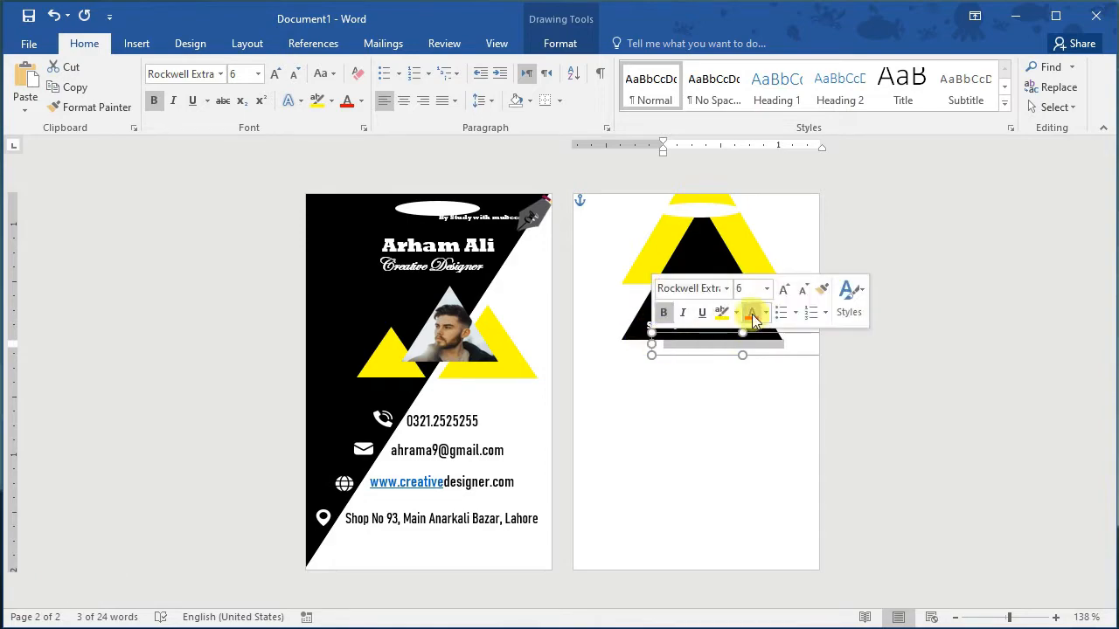
left_click(766, 312)
left_click(766, 372)
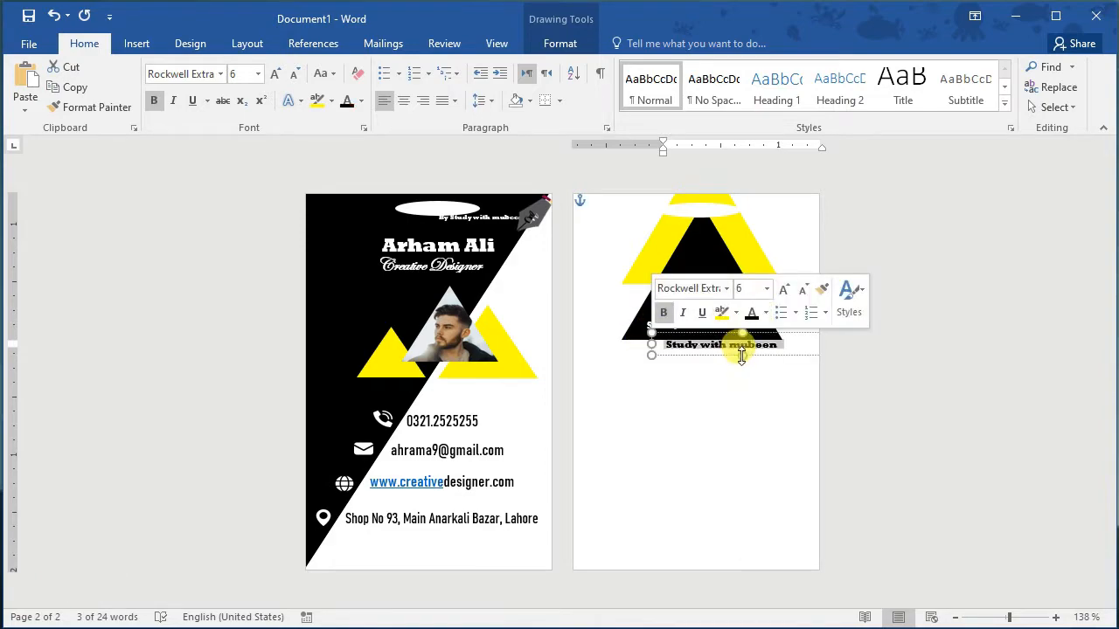
left_click_drag(741, 355, 673, 381)
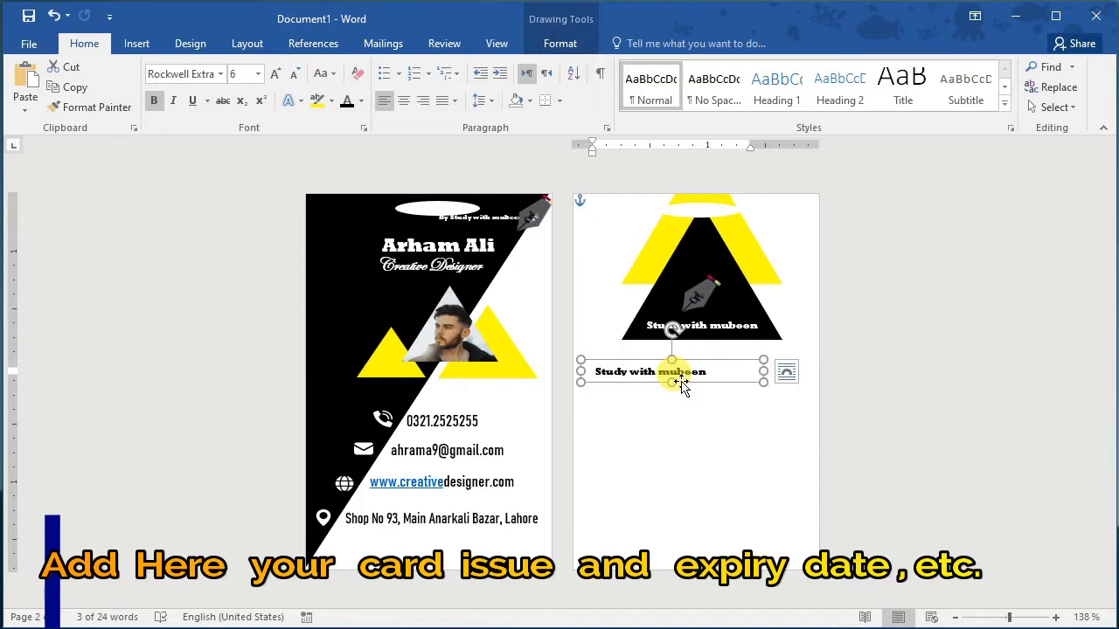
Step: Retype the copy as 'Issue date' in Bahnschrift Condensed at size 12
left_click_drag(706, 371, 587, 371)
type("issu")
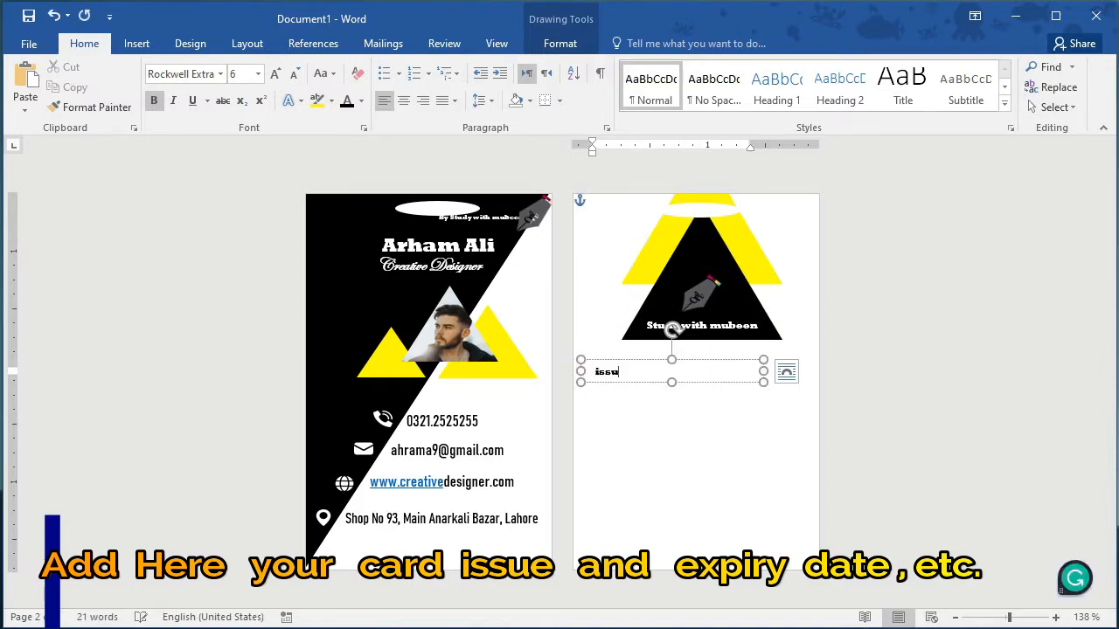
left_click_drag(661, 371, 583, 371)
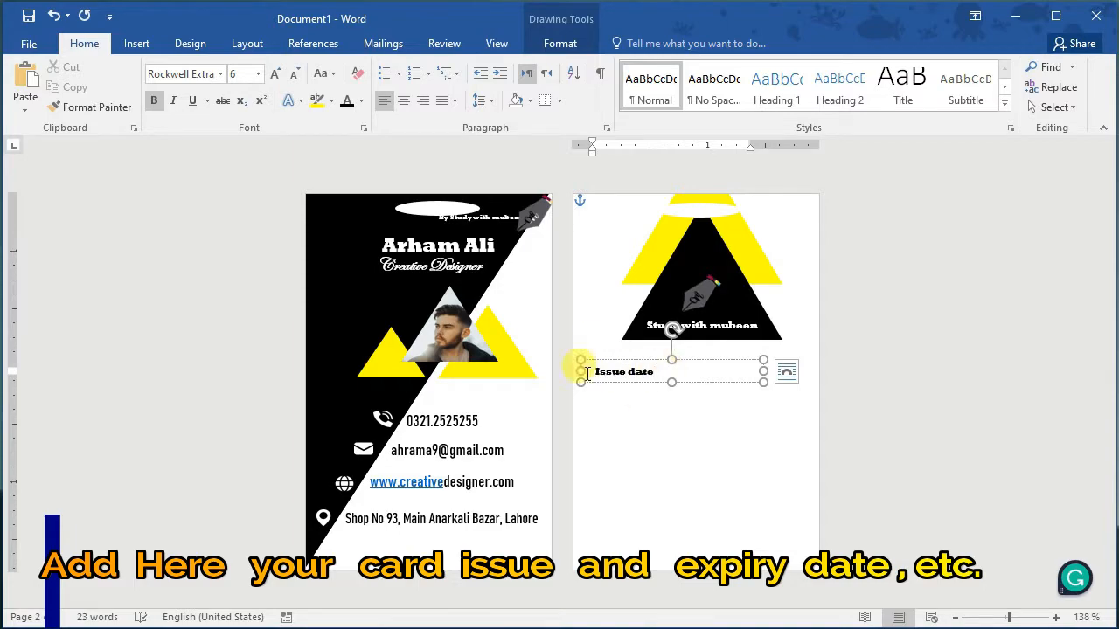
left_click(662, 321)
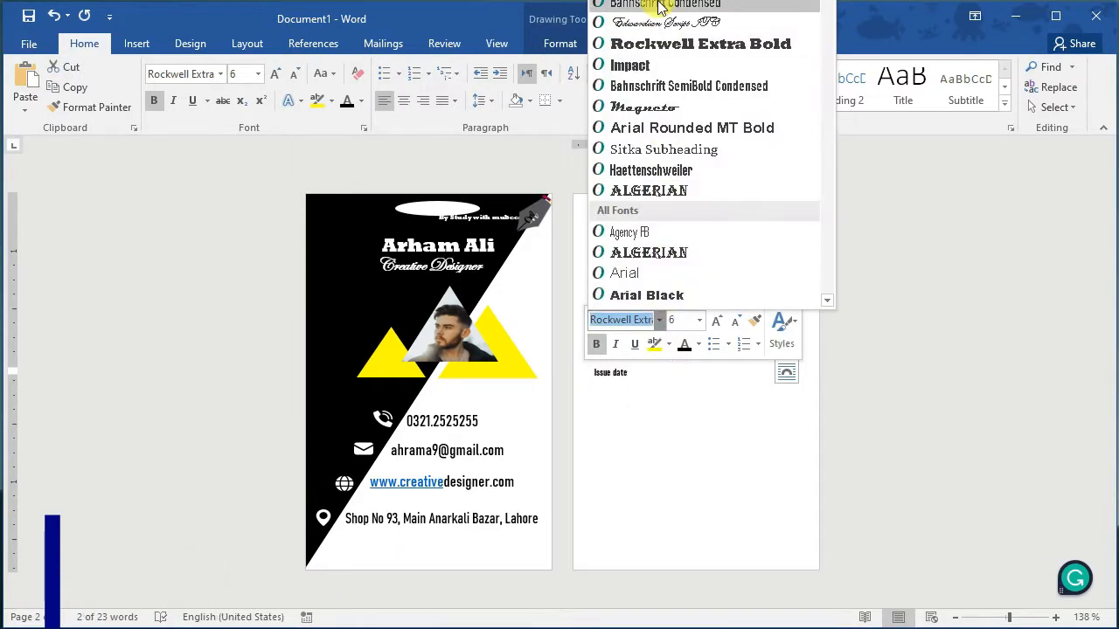
left_click(603, 5)
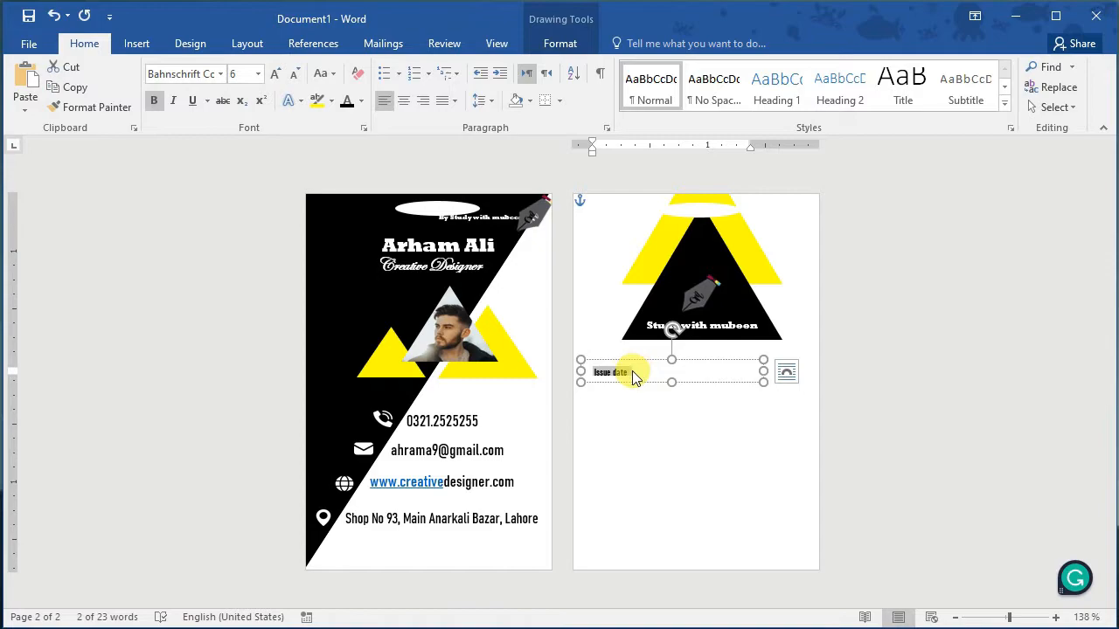
left_click(258, 75)
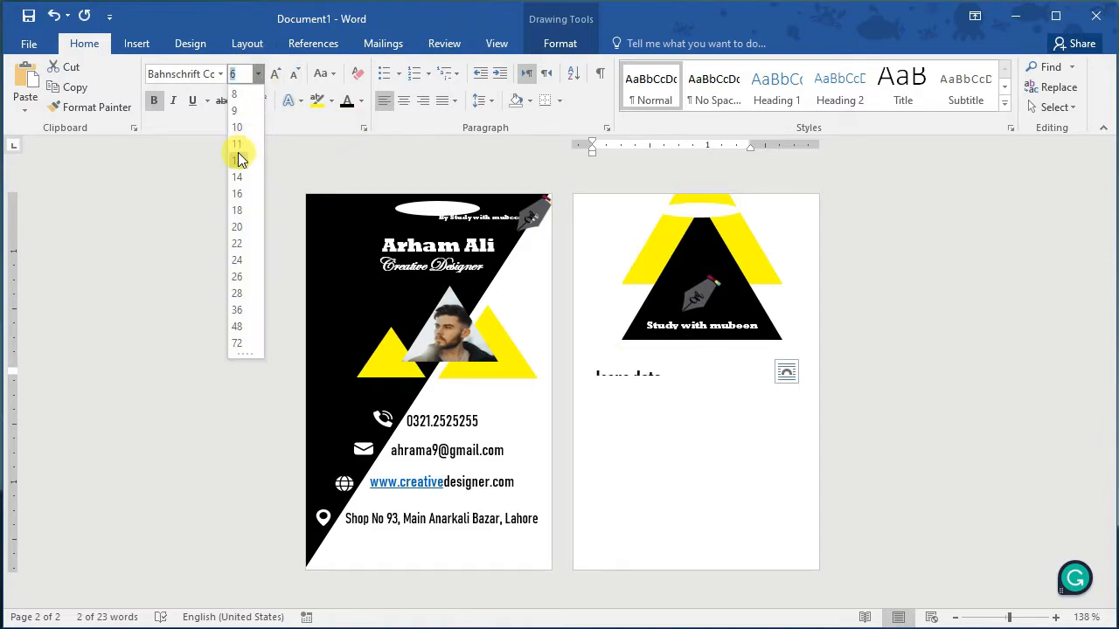
left_click(241, 160)
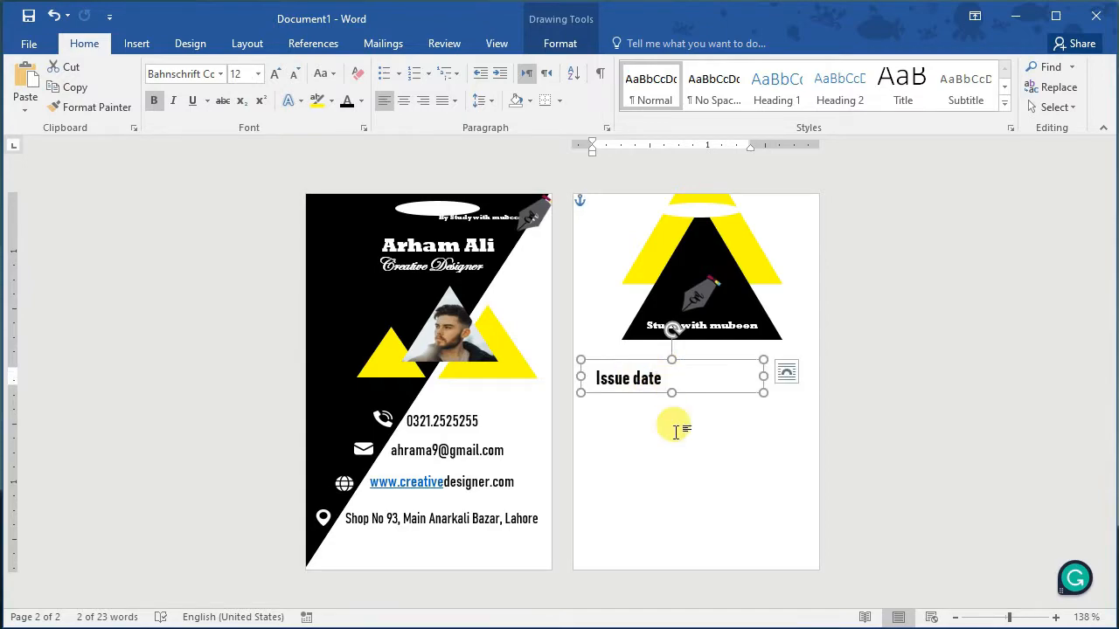
Step: Add an Expire Date line under Issue date and reposition the two-line box
left_click(674, 430)
left_click(651, 378)
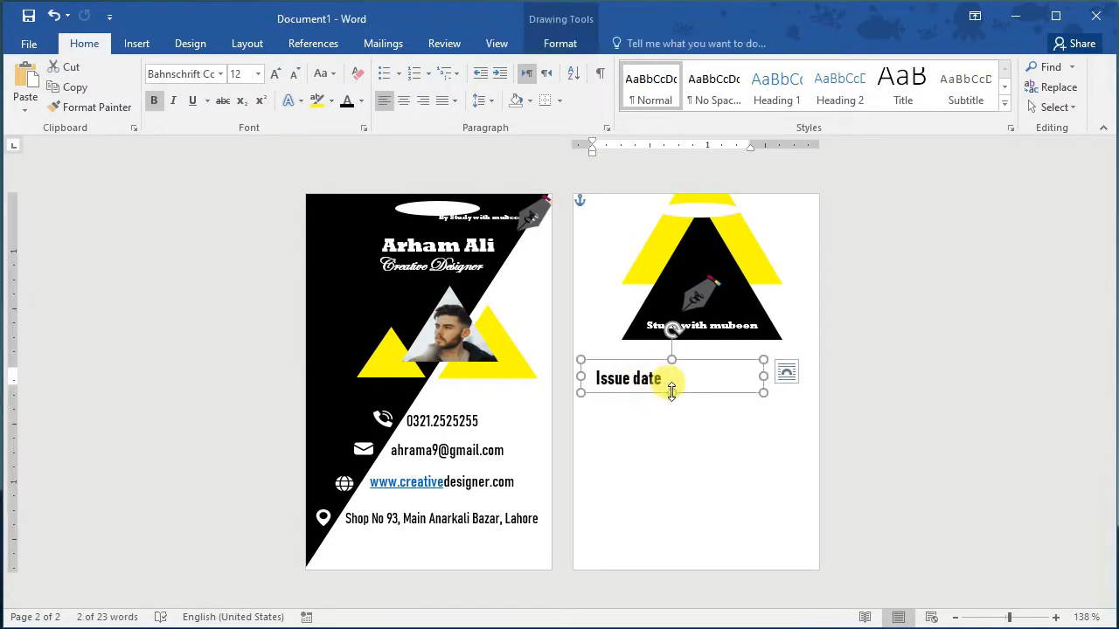
left_click_drag(703, 395, 603, 382)
left_click(676, 383)
key("BackSpace")
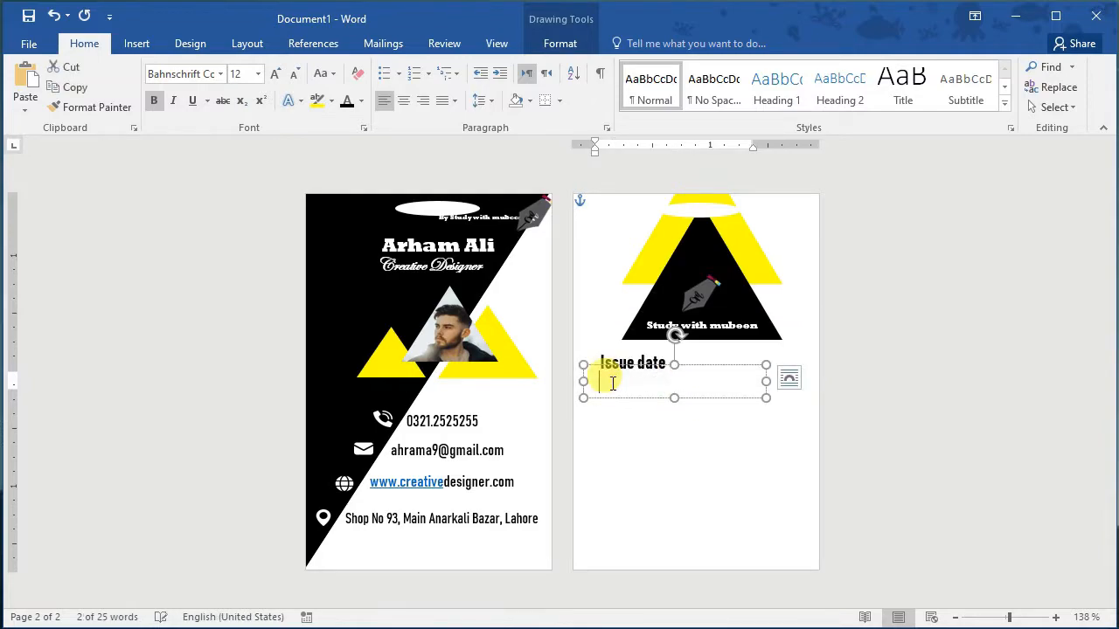
type("Expire Date")
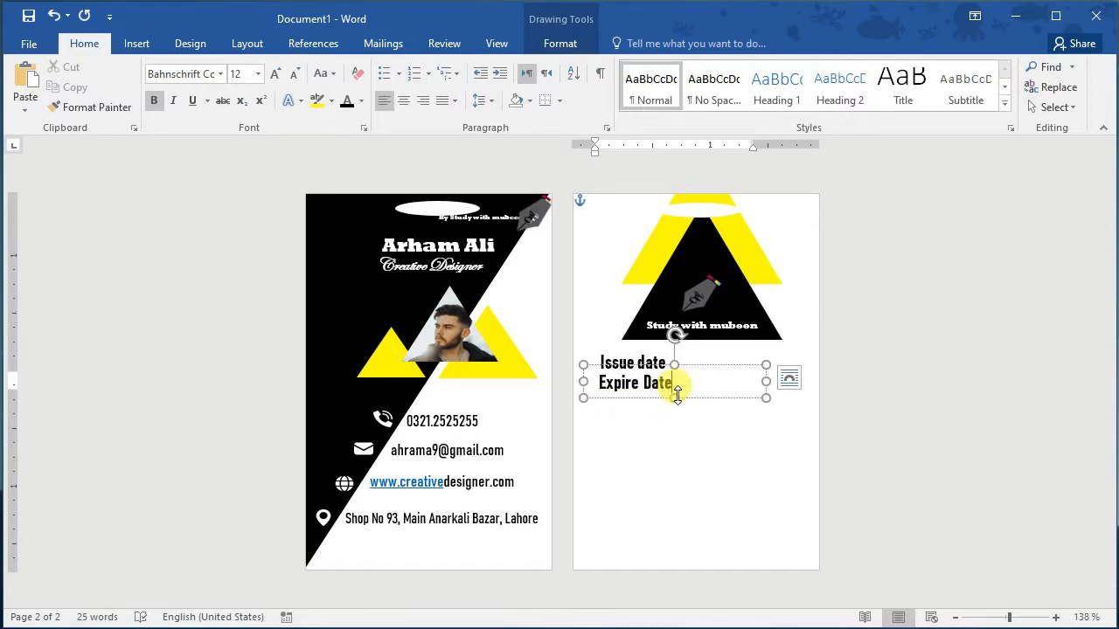
mouse_move(677, 395)
left_mouse_down()
mouse_move(702, 419)
mouse_move(674, 414)
left_mouse_up()
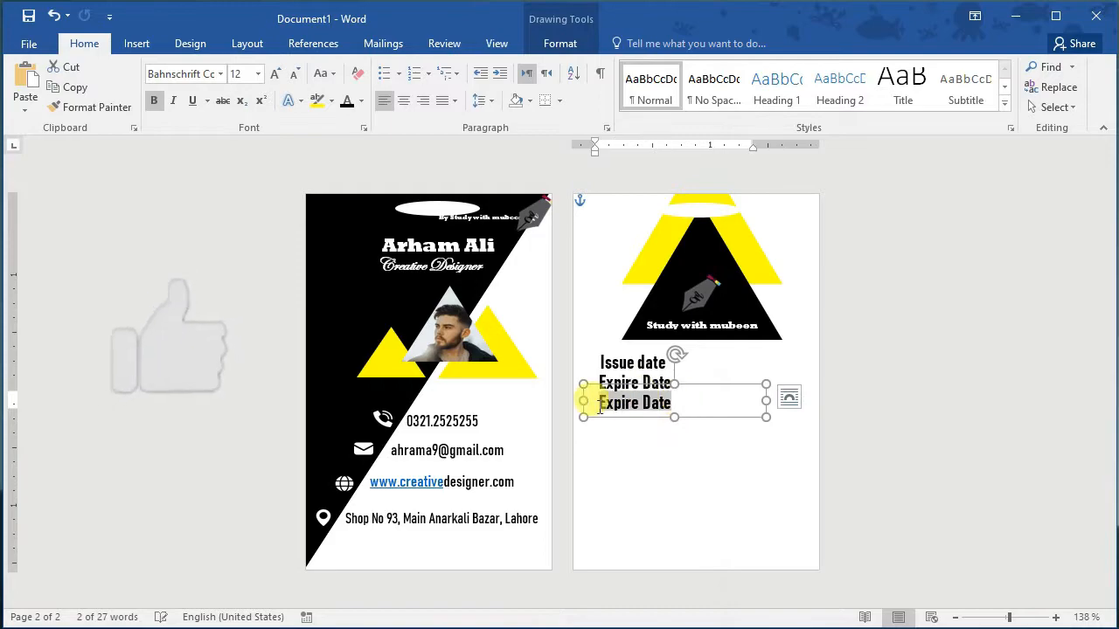
Step: Change the copied box's text to 'Employe Code' at size 10
key("BackSpace")
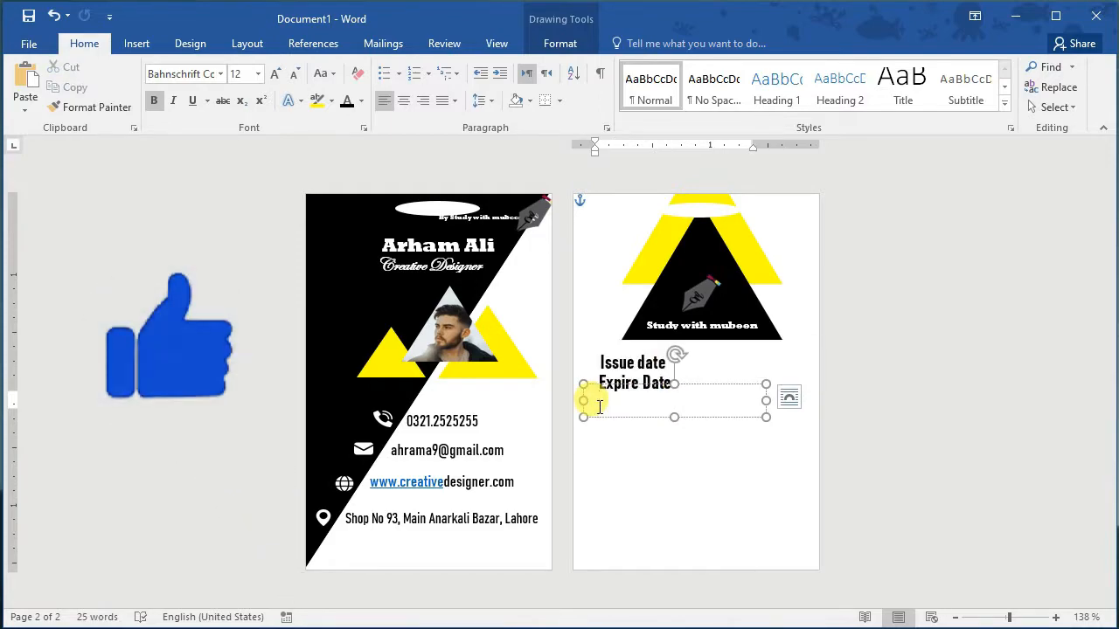
type("Code")
key("BackSpace")
key("BackSpace")
key("BackSpace")
key("BackSpace")
type("Em")
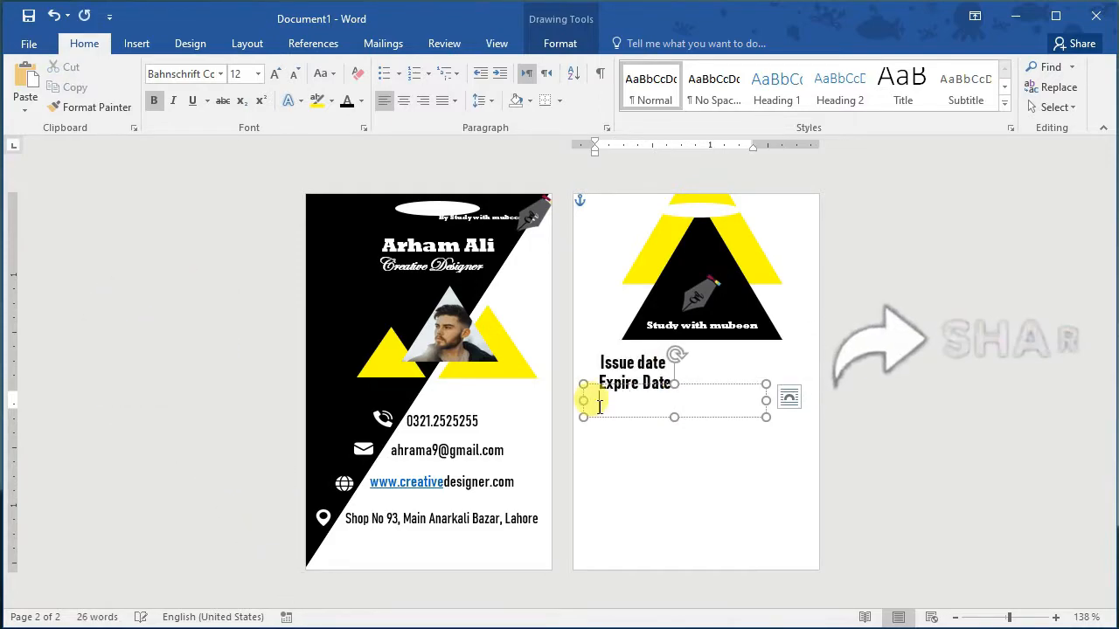
type("ploye Code")
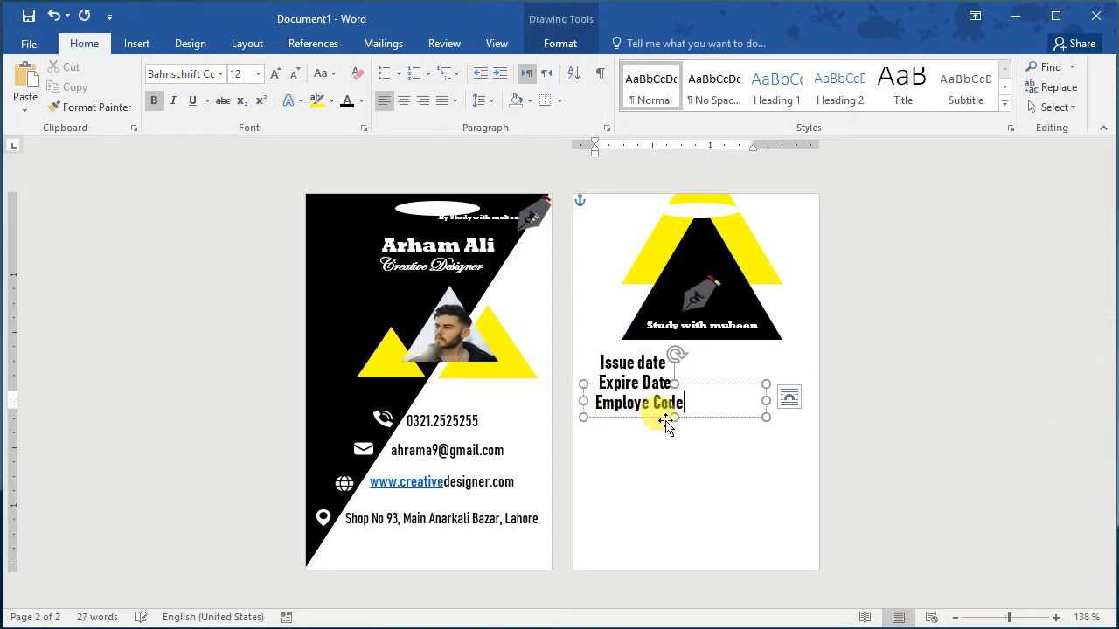
left_click_drag(671, 416, 601, 402)
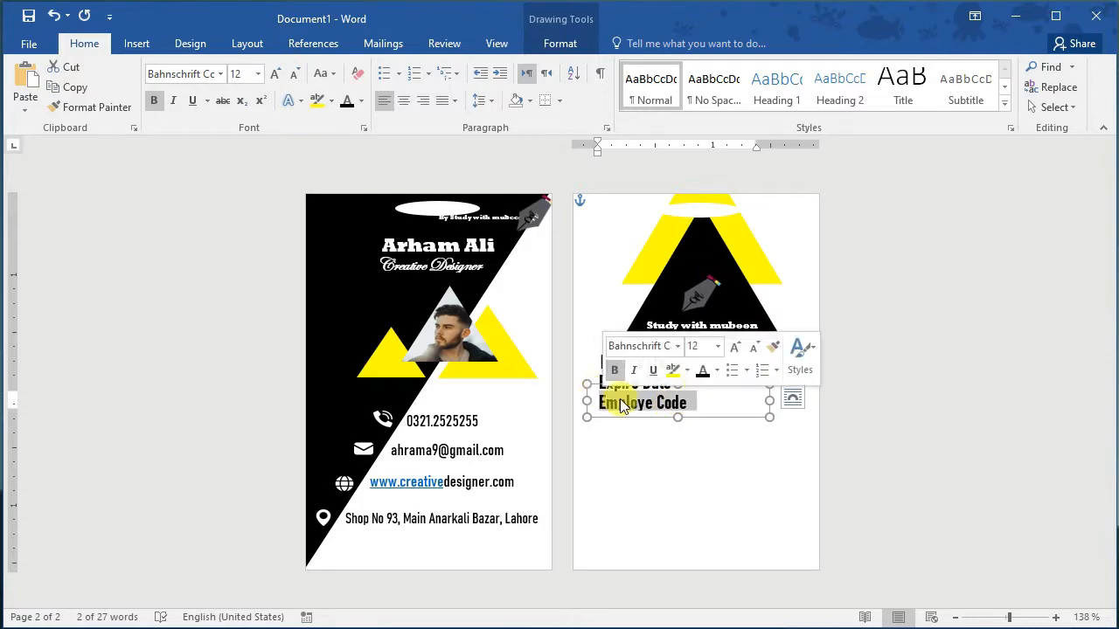
left_click(718, 350)
left_click(705, 402)
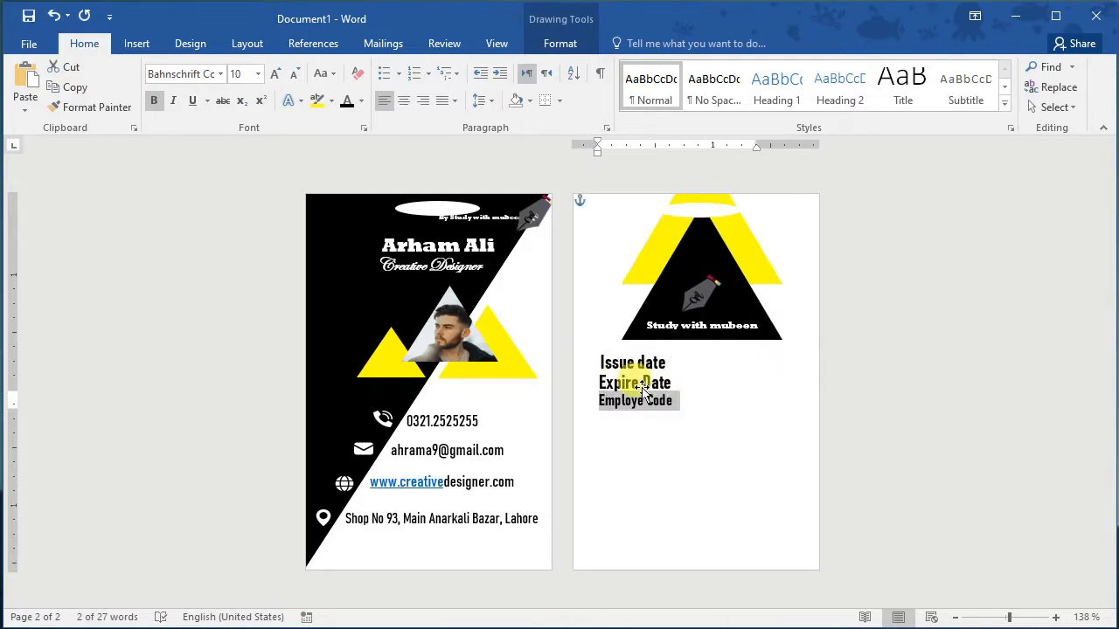
left_click(642, 392)
Step: Set Expire Date and Issue date to size 10 and nudge their box into place
left_click_drag(670, 382, 618, 385)
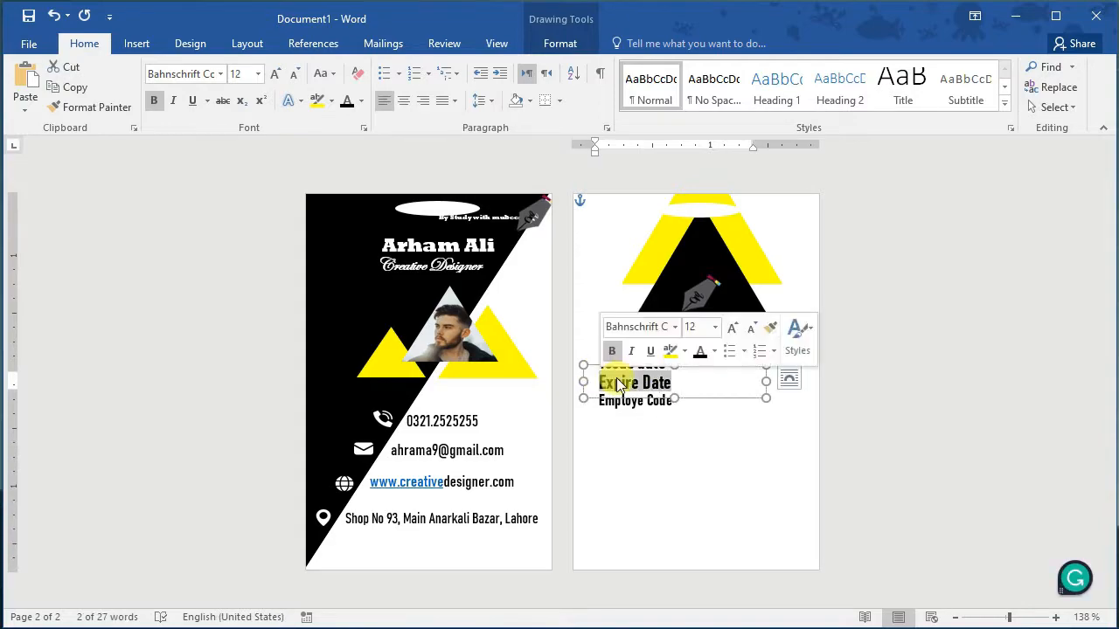
left_click(715, 327)
left_click(699, 377)
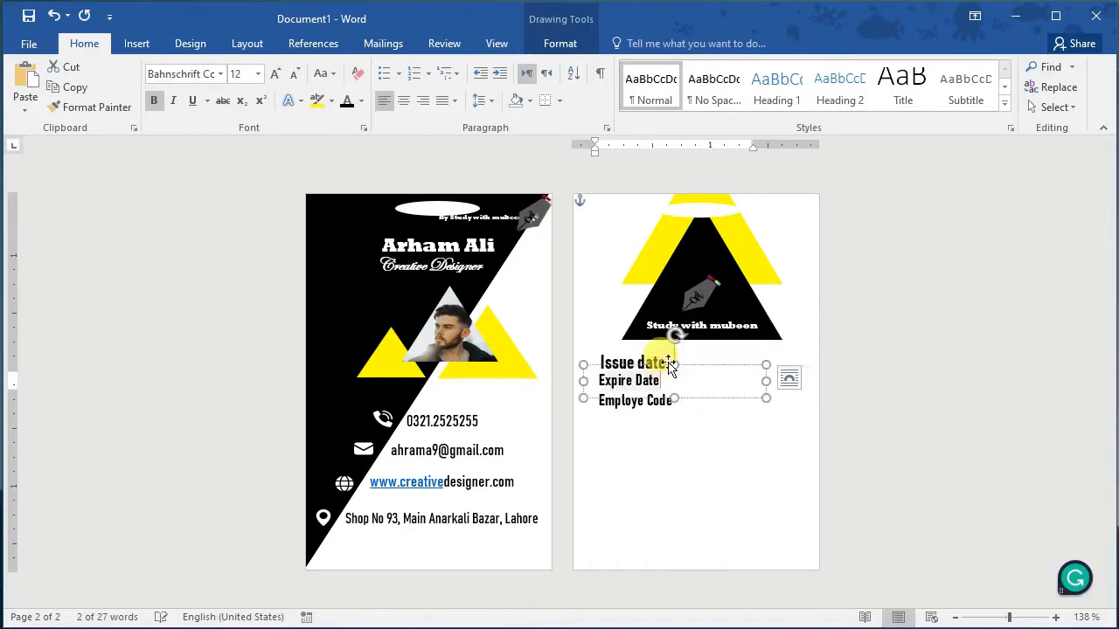
left_click_drag(669, 365, 598, 362)
left_click(712, 307)
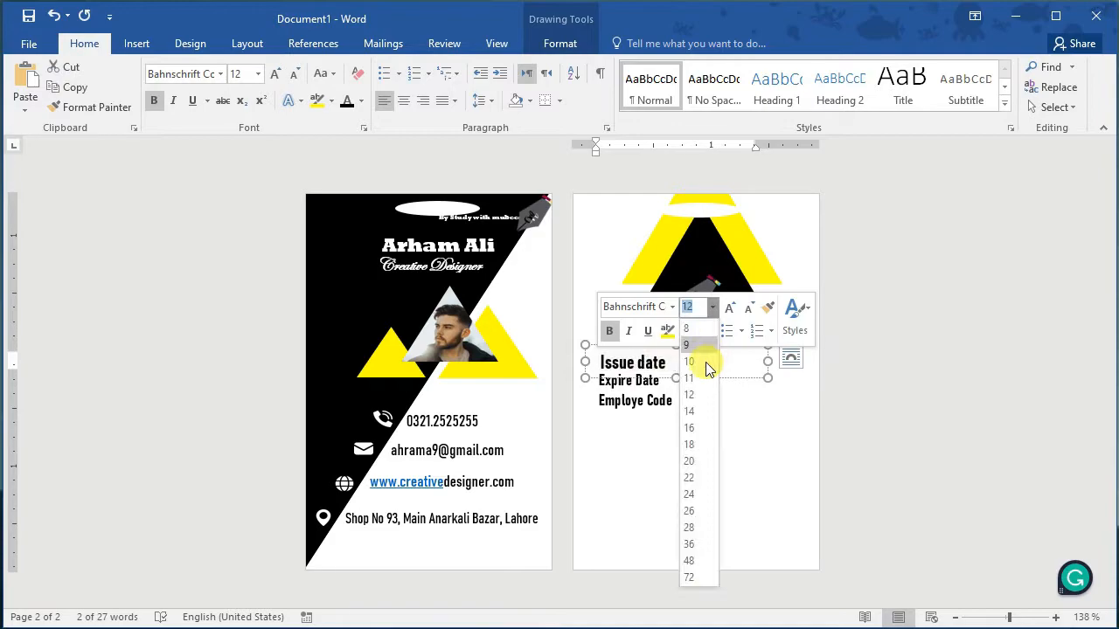
left_click(699, 362)
left_click(645, 361)
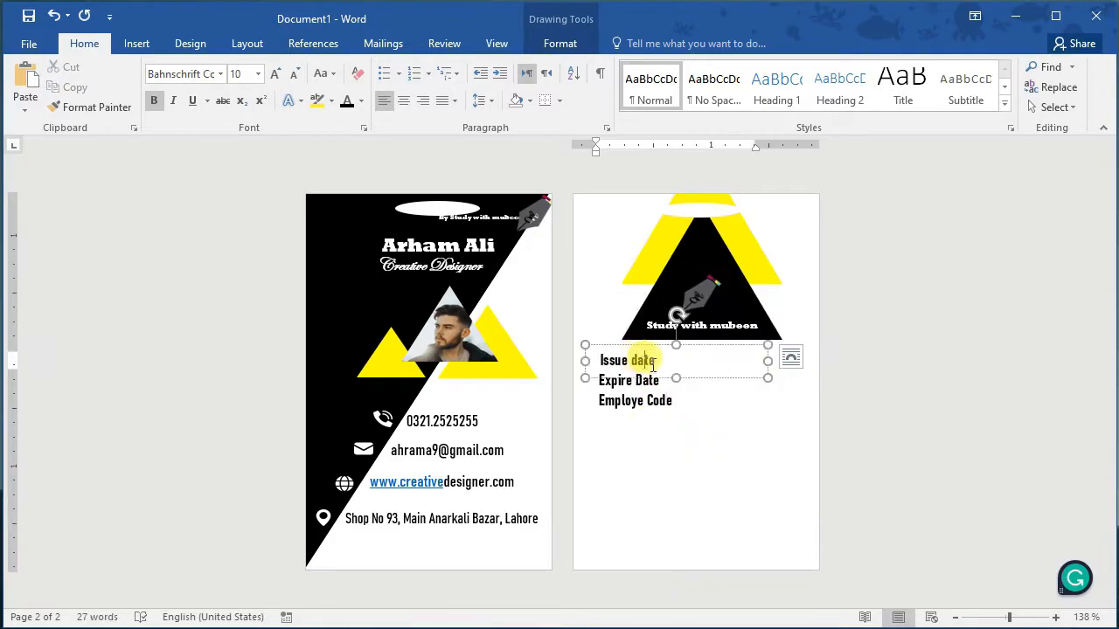
left_click_drag(676, 377, 675, 378)
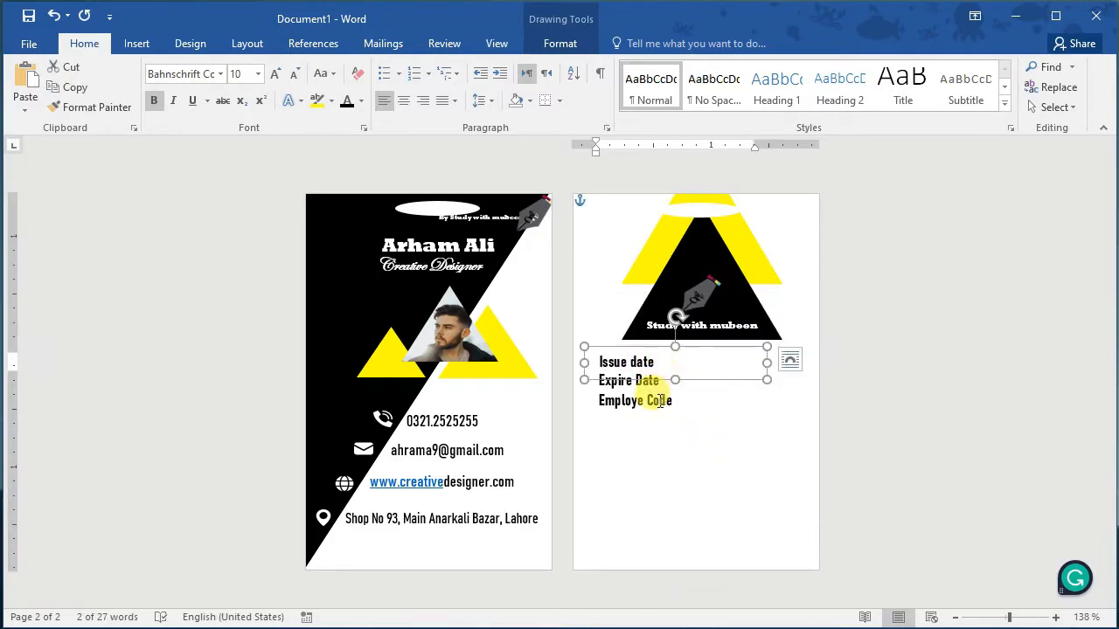
Step: Duplicate the Employe Code text box and shorten the copy slightly
left_click(659, 400)
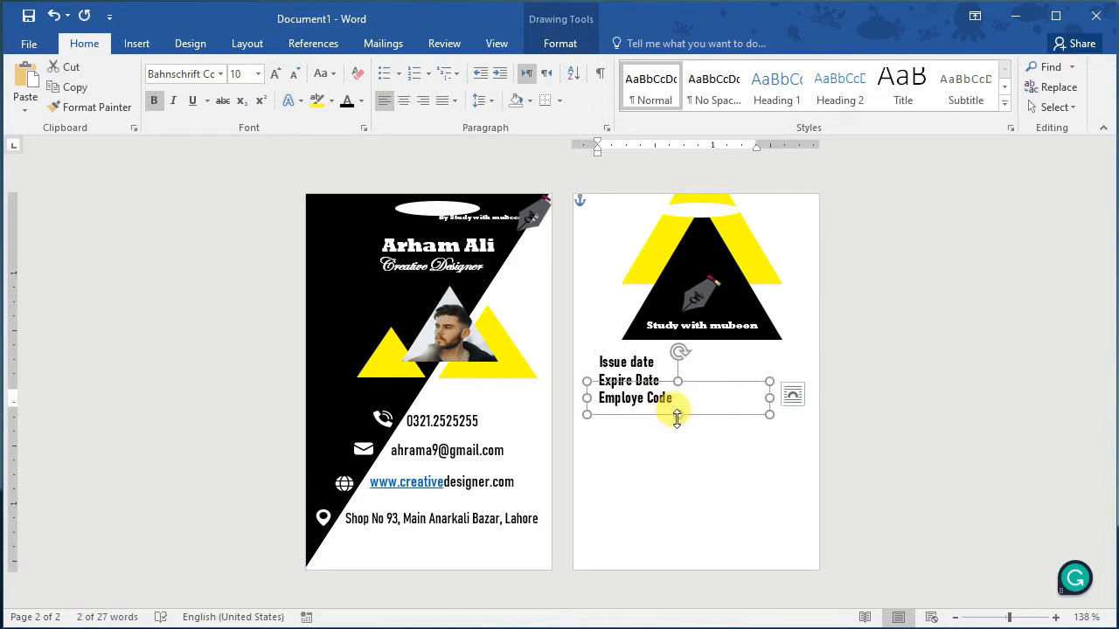
key("ctrl+d")
mouse_move(696, 433)
left_mouse_down()
mouse_move(670, 429)
mouse_move(680, 427)
left_mouse_up()
Step: Retype the duplicate as 'Blood Group' and paste a copy of that box
triple_click(601, 417)
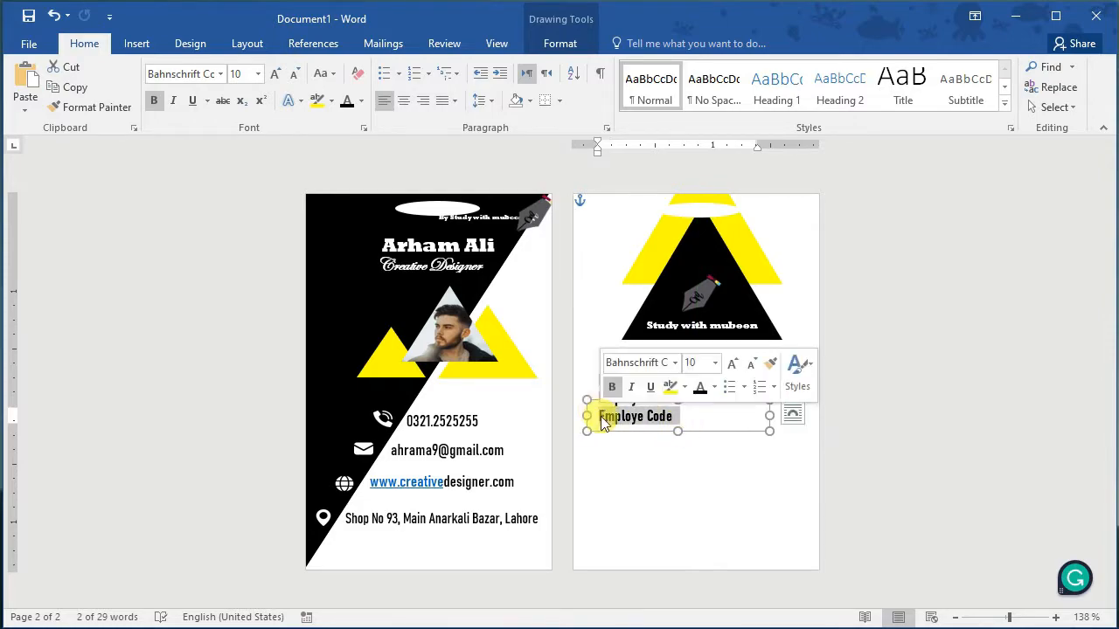
key("BackSpace")
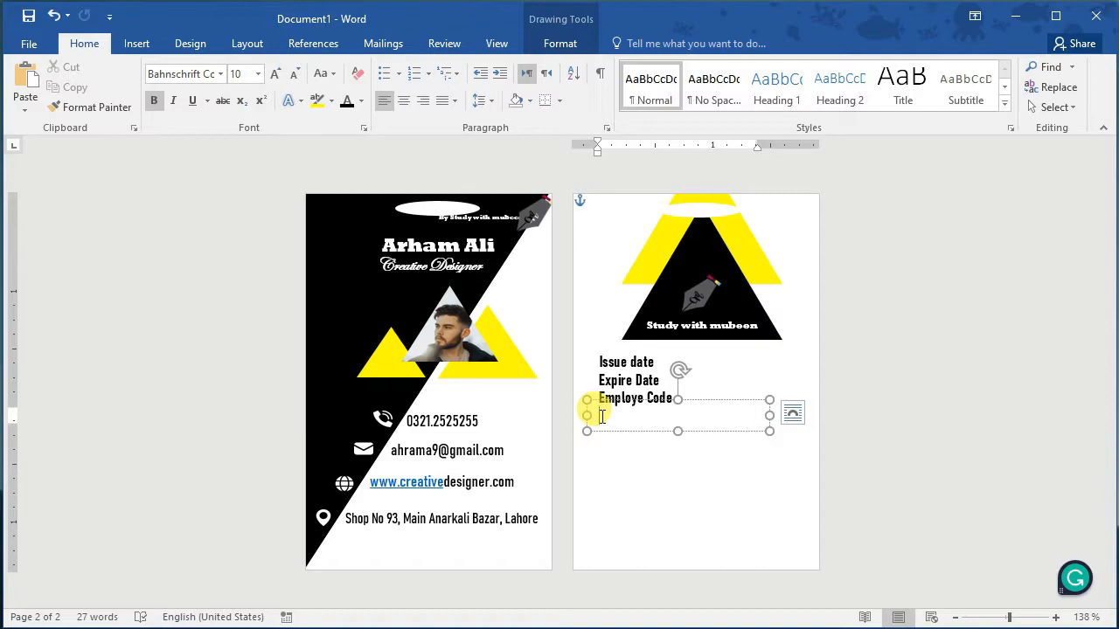
type("Bl")
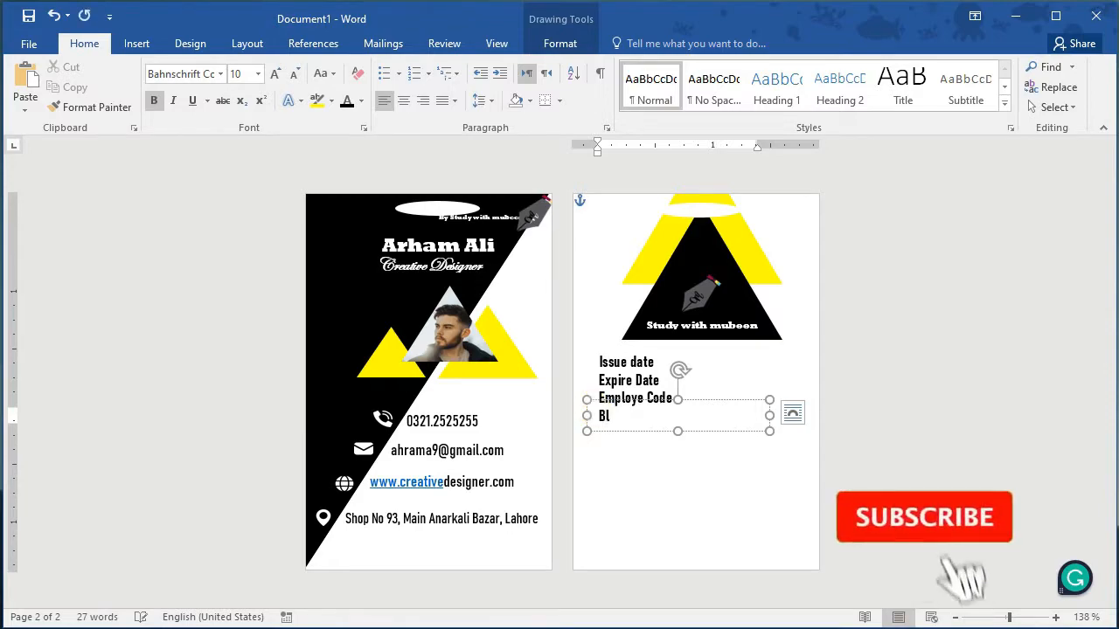
type("ood Group")
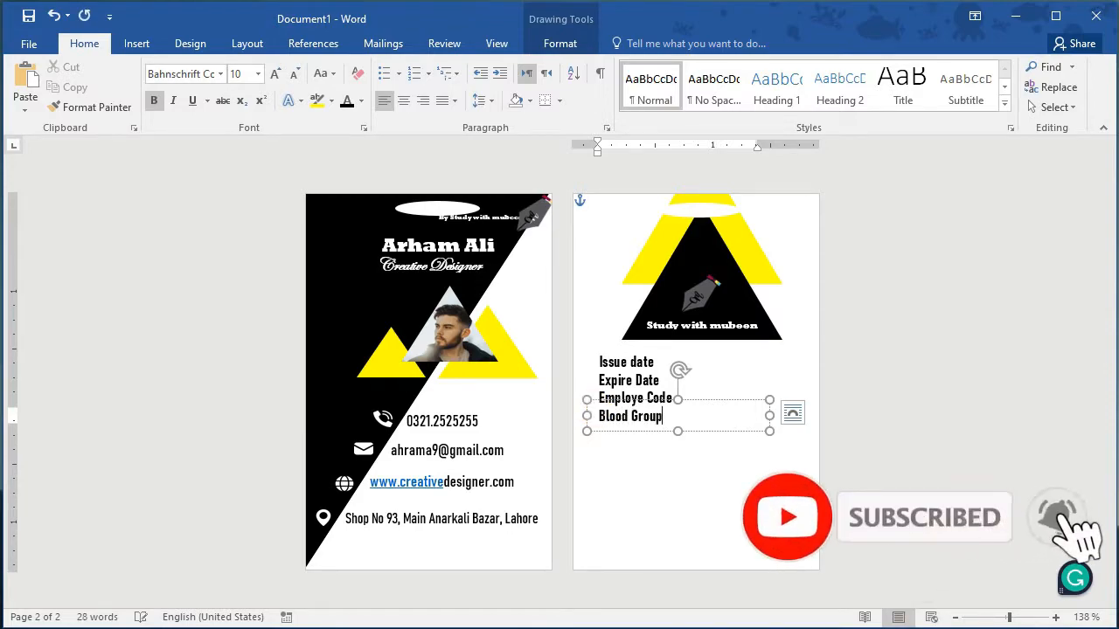
left_click(675, 429)
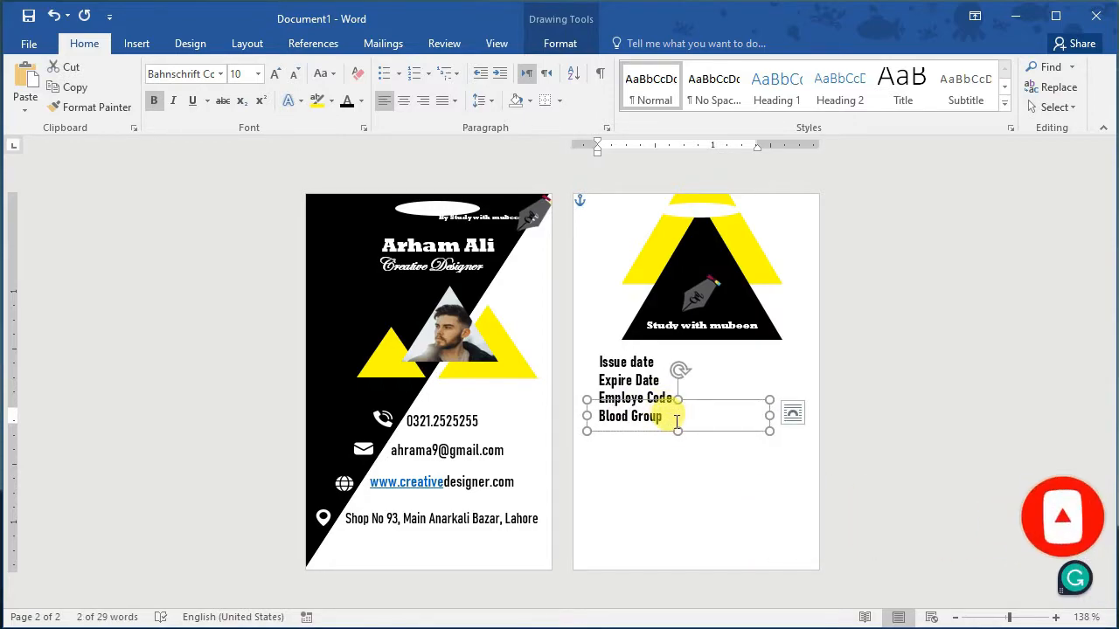
key("ctrl+c")
key("ctrl+v")
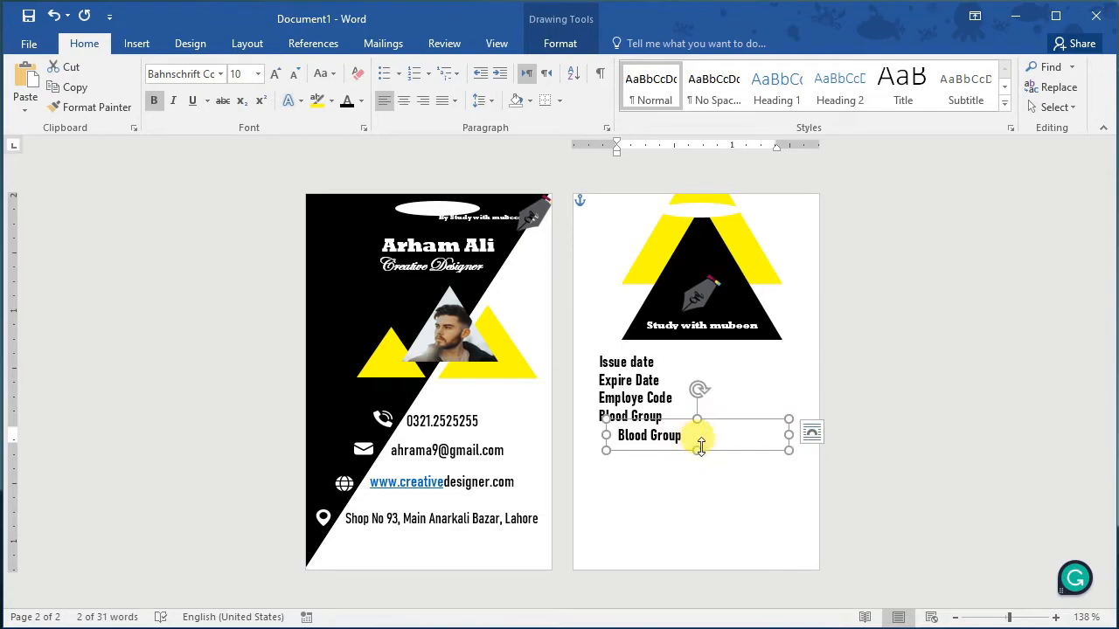
left_click_drag(696, 447, 670, 399)
Step: Clear the copy for the Team No. line and move it just under Employe Code
left_click(596, 417)
key("Delete")
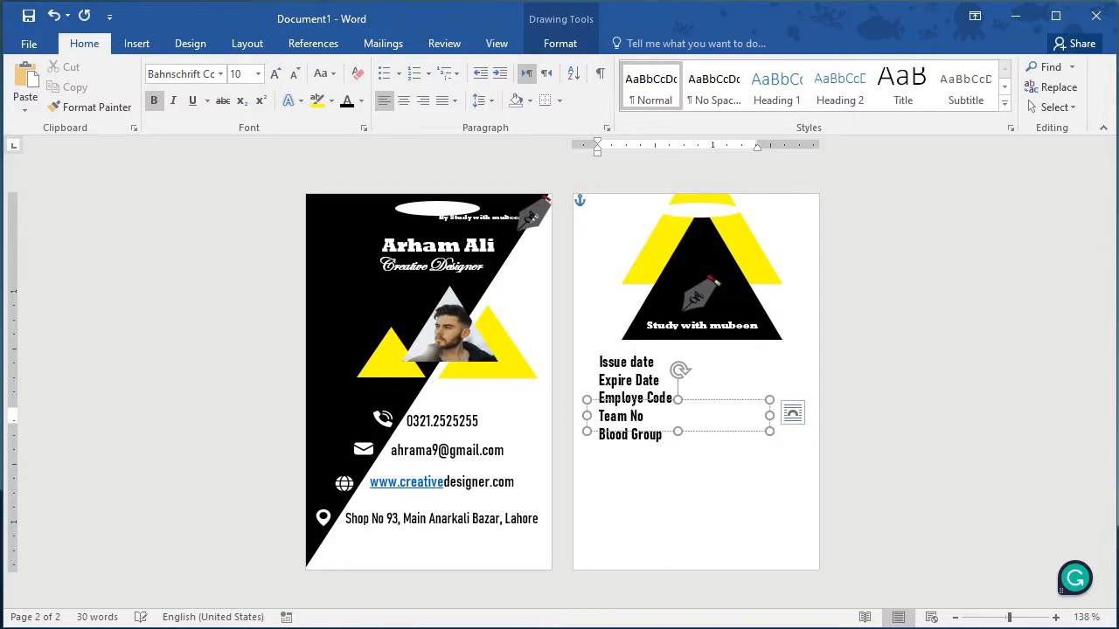
left_click_drag(644, 399, 679, 404)
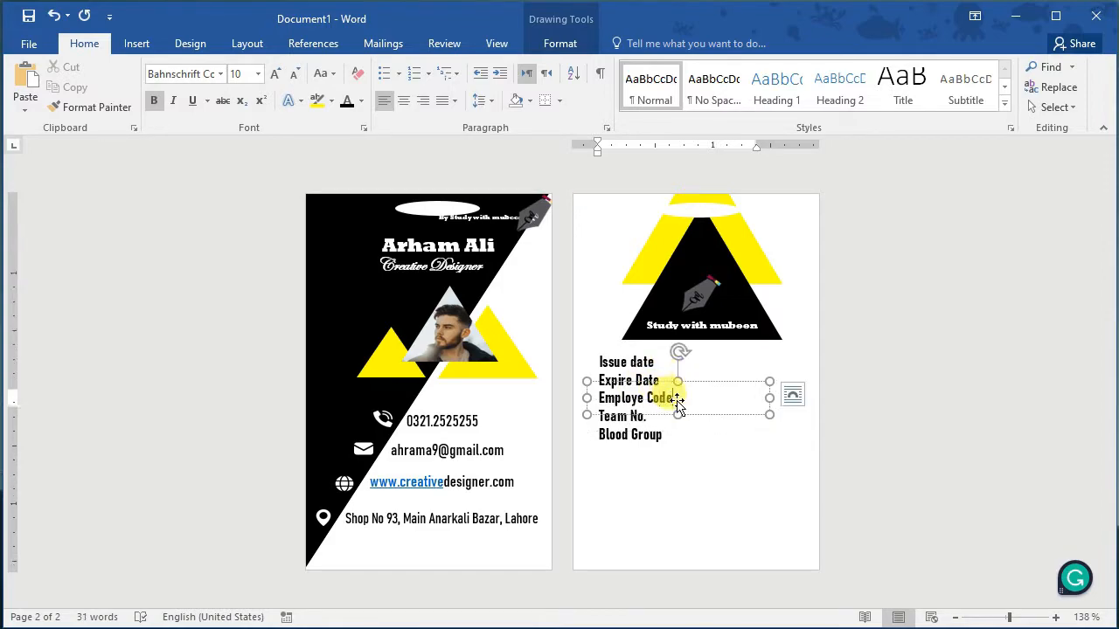
left_click(699, 474)
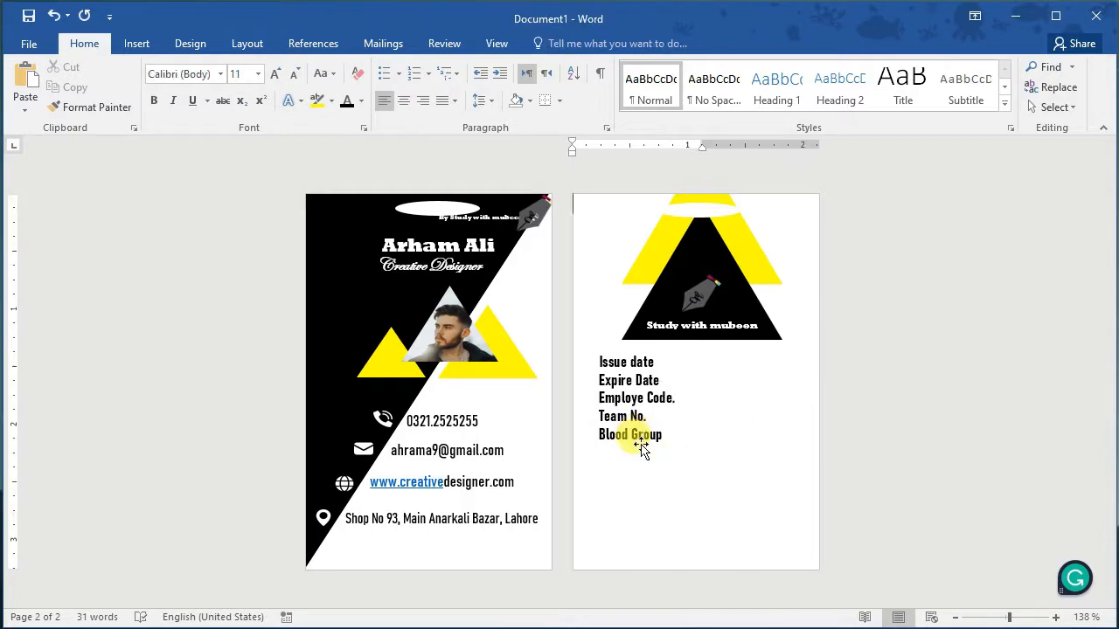
left_click(641, 447)
left_click(627, 356, "shift")
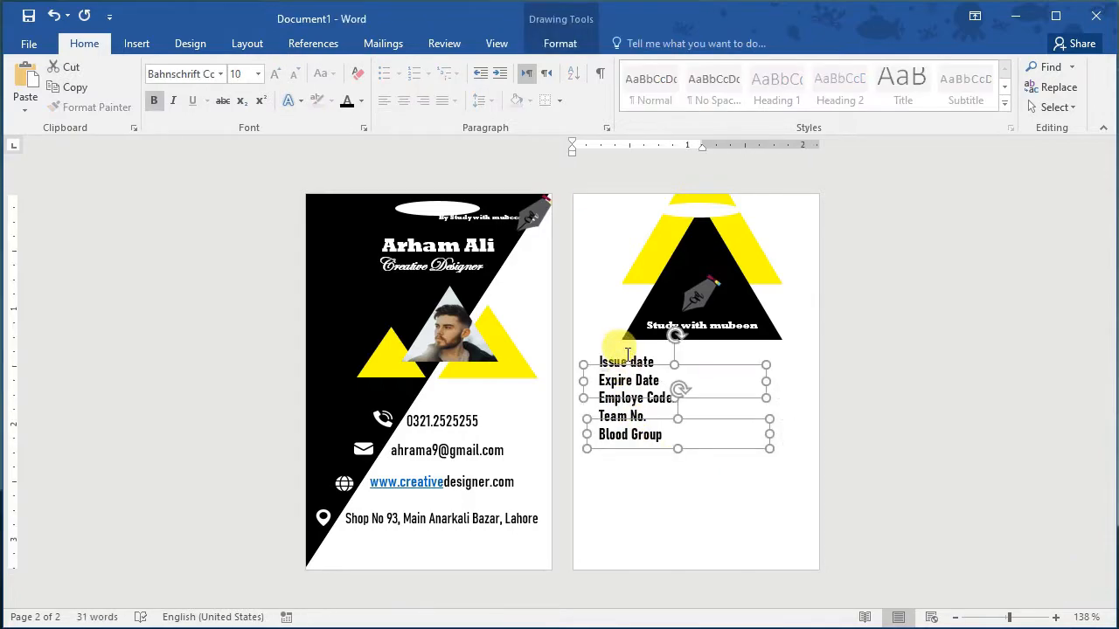
left_click(636, 404, "shift")
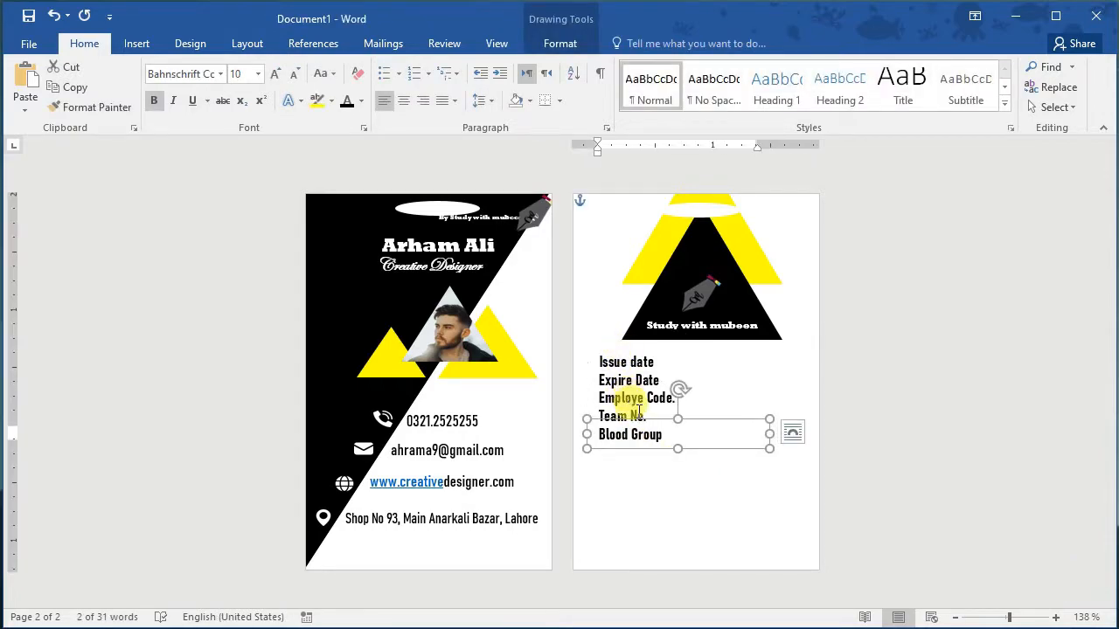
left_click(637, 456)
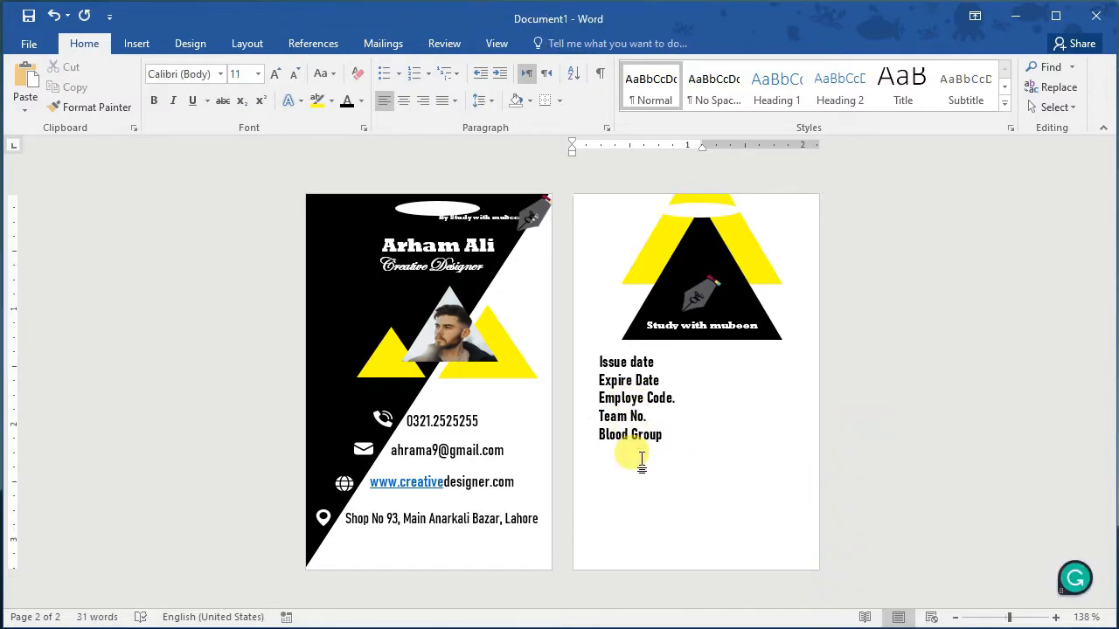
left_click(630, 365)
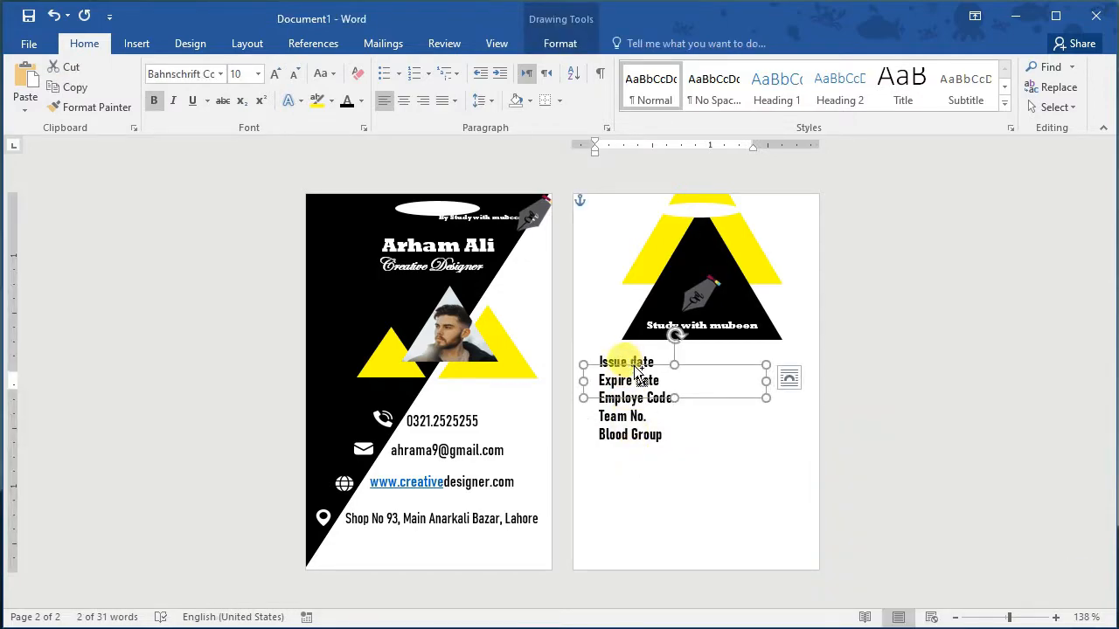
Step: Copy a label box beside Issue date and make its 25/5/2022 date size 10, nudged into line
left_click_drag(637, 371, 657, 390)
left_click_drag(701, 420, 789, 379)
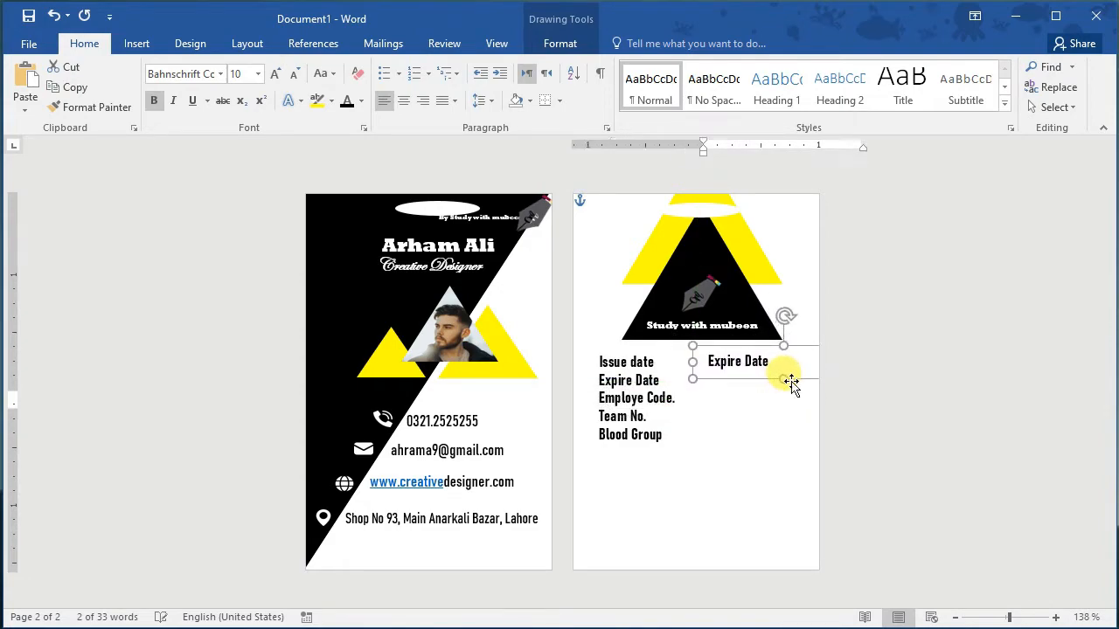
left_click(787, 364)
key("BackSpace")
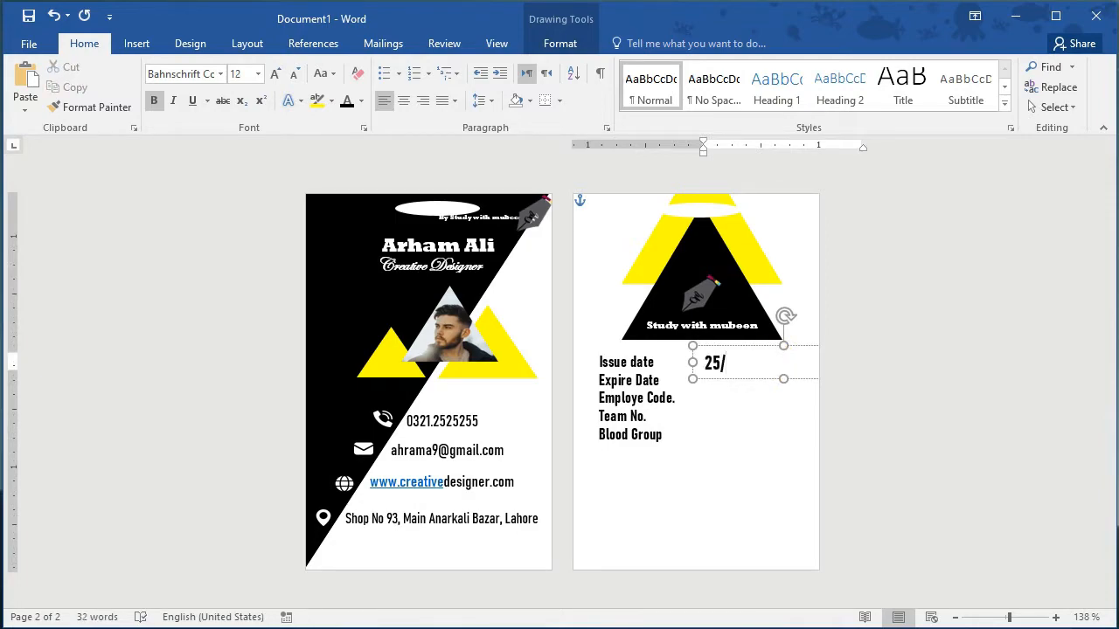
triple_click(779, 362)
left_click(824, 311)
left_click(807, 367)
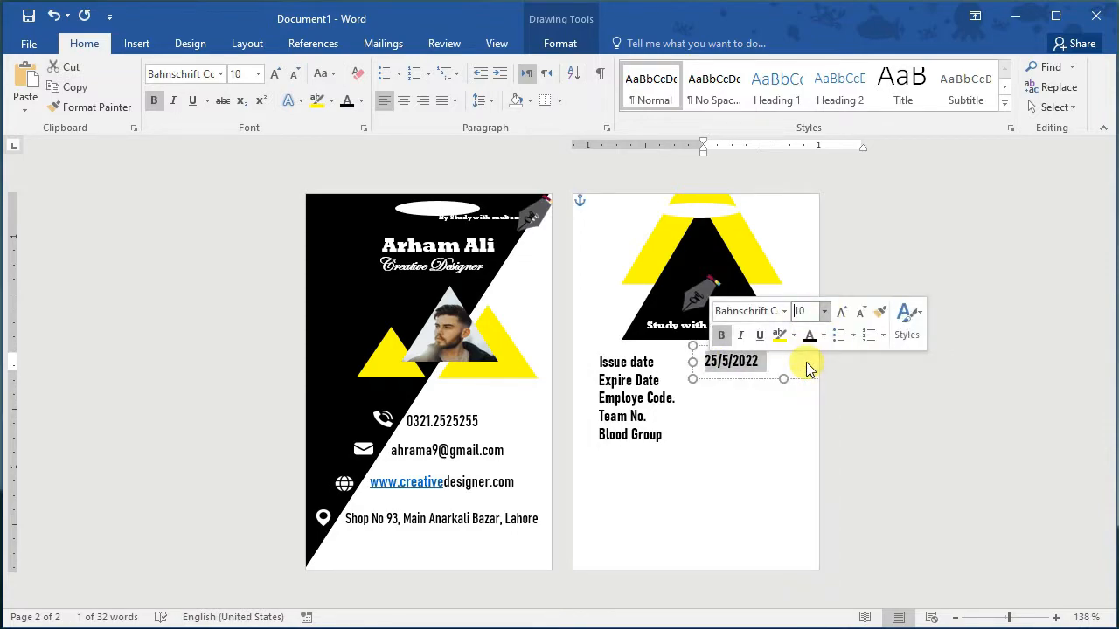
left_click(712, 366)
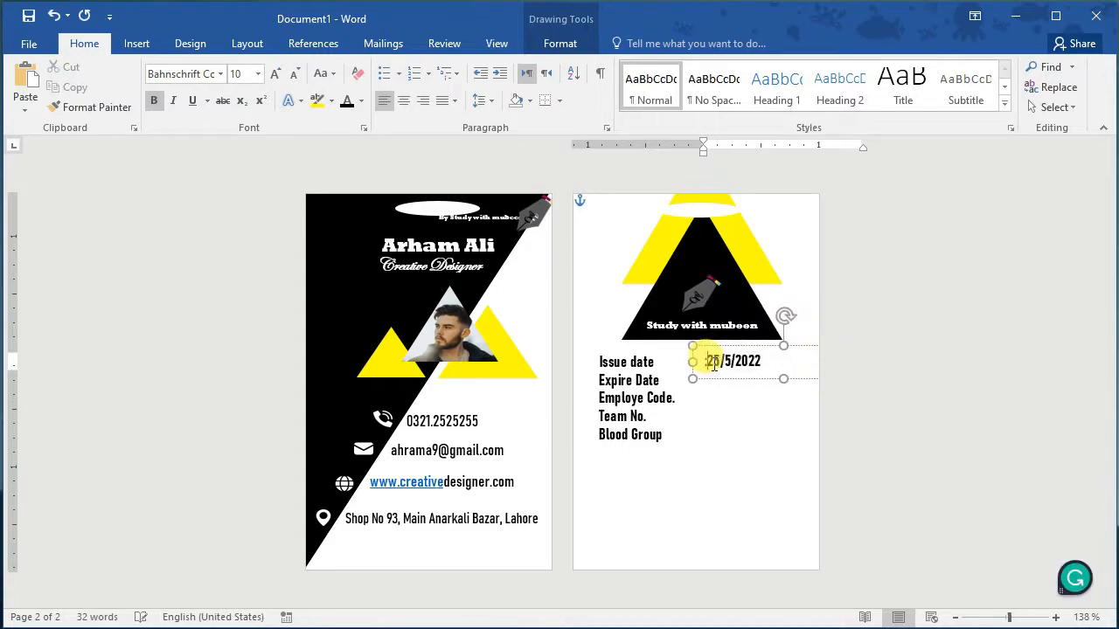
left_click(743, 378)
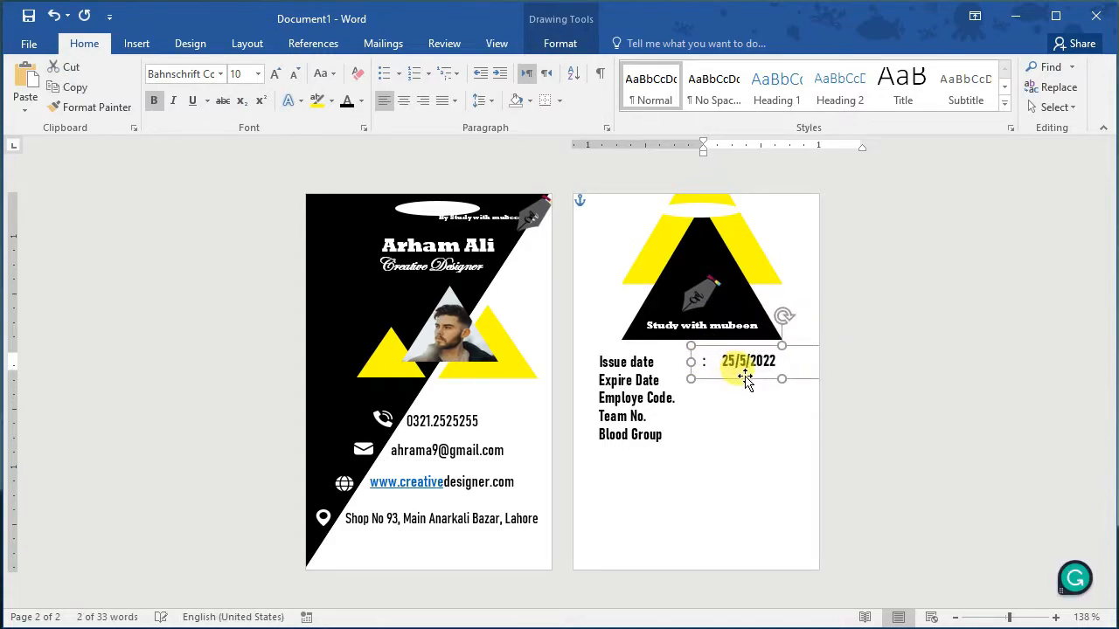
key("Left")
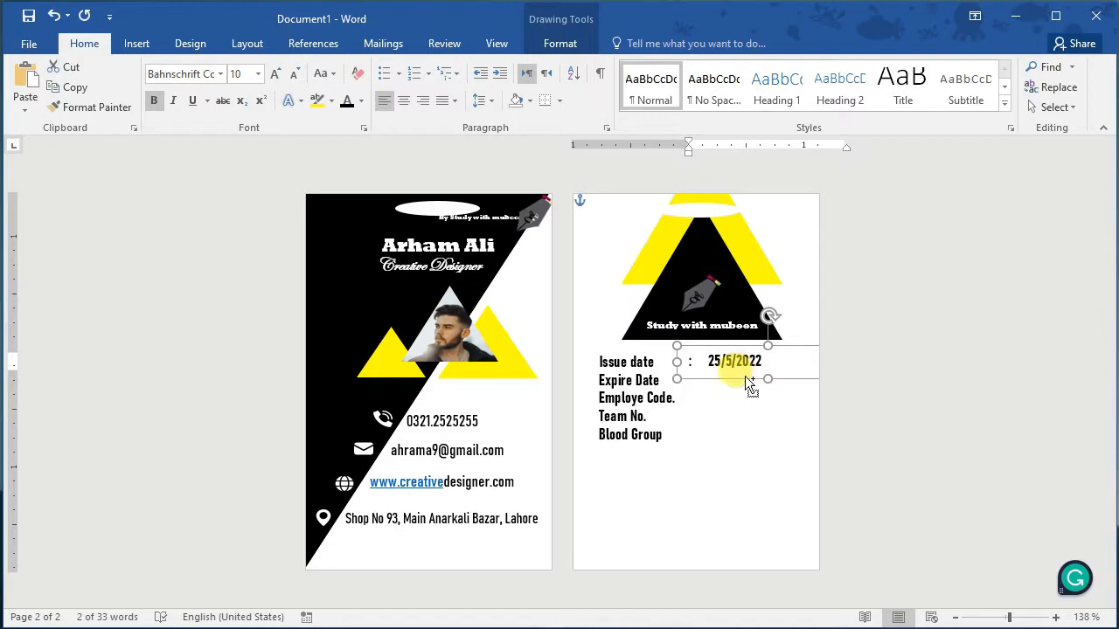
Step: Copy the date box beside Expire Date and Employe Code, aligning it and clearing the copied date
left_click_drag(749, 384, 751, 402)
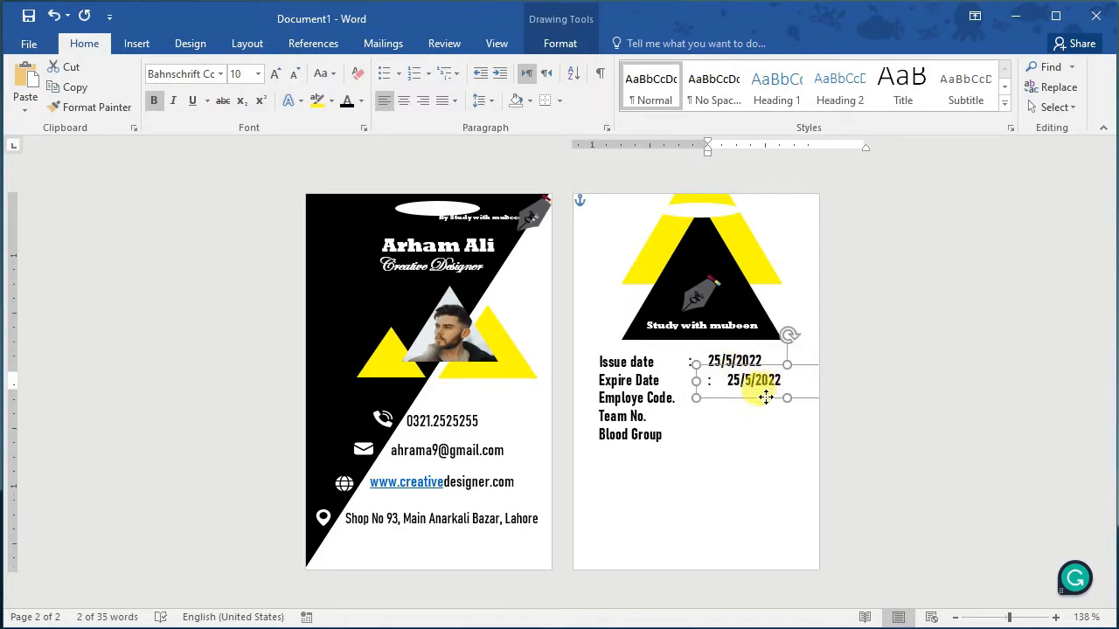
left_click(722, 383)
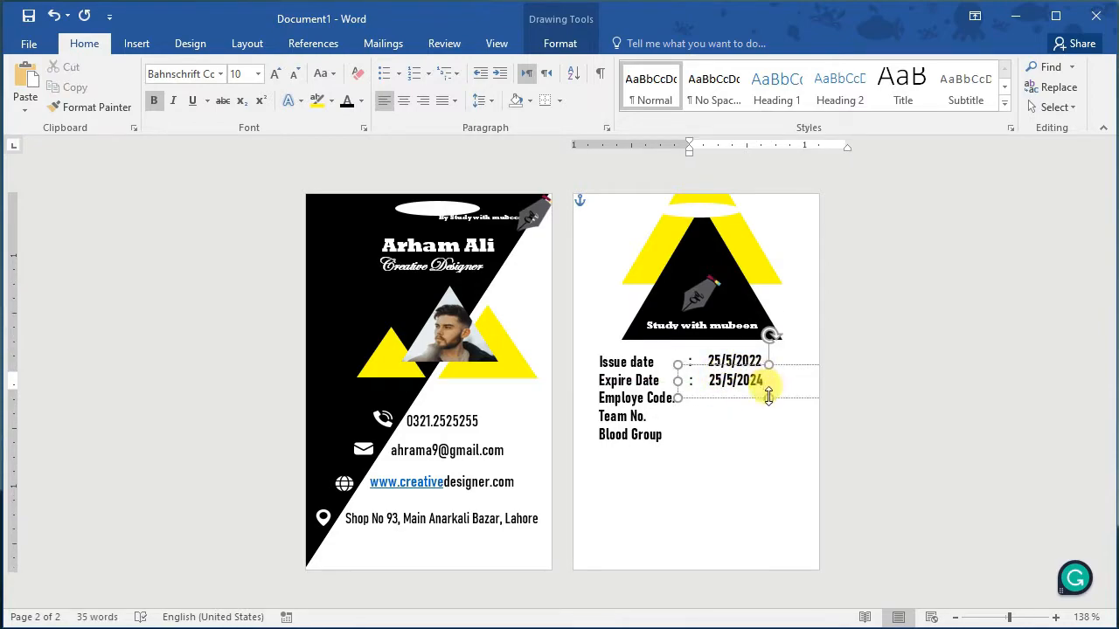
left_click_drag(768, 395, 787, 414)
key("Left")
key("Left")
key("Left")
key("Left")
key("Left")
key("Left")
key("Left")
key("Left")
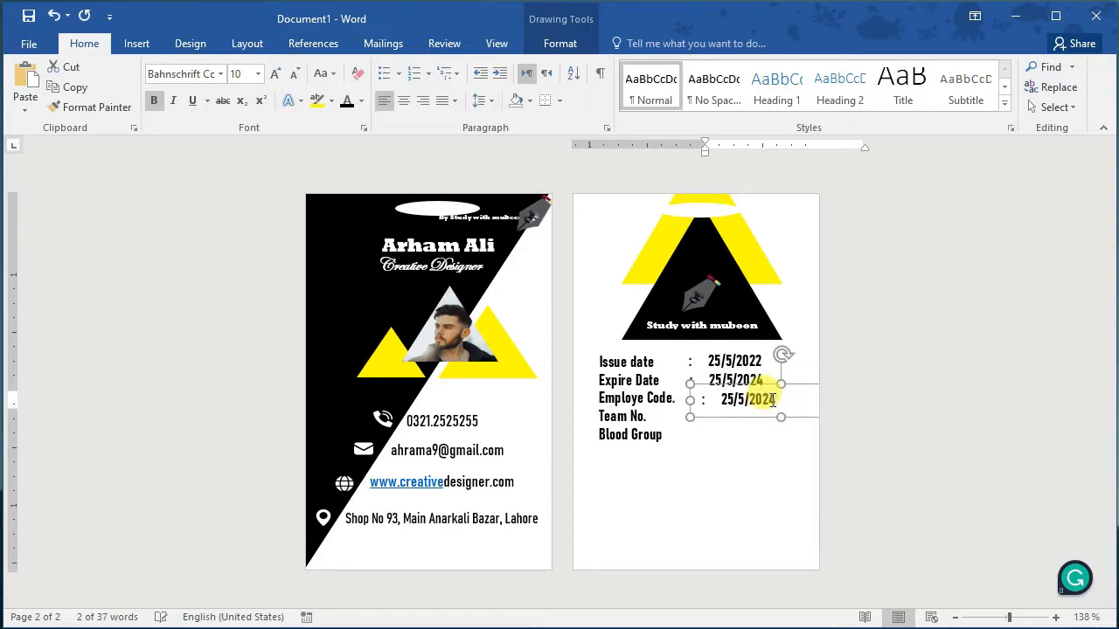
key("Up")
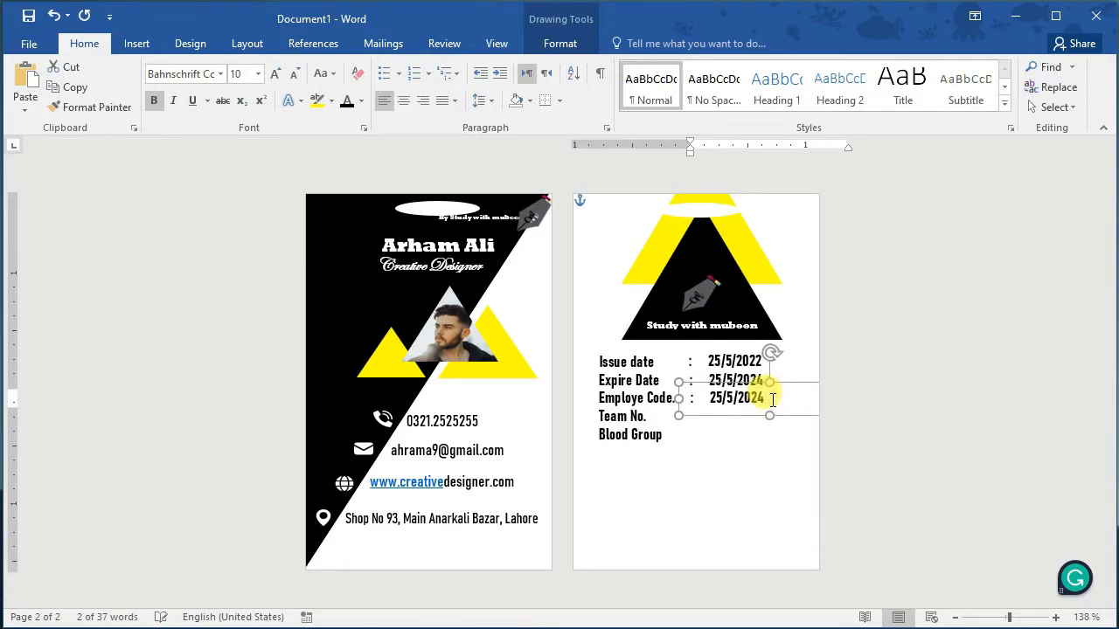
left_click_drag(773, 399, 712, 398)
key("Delete")
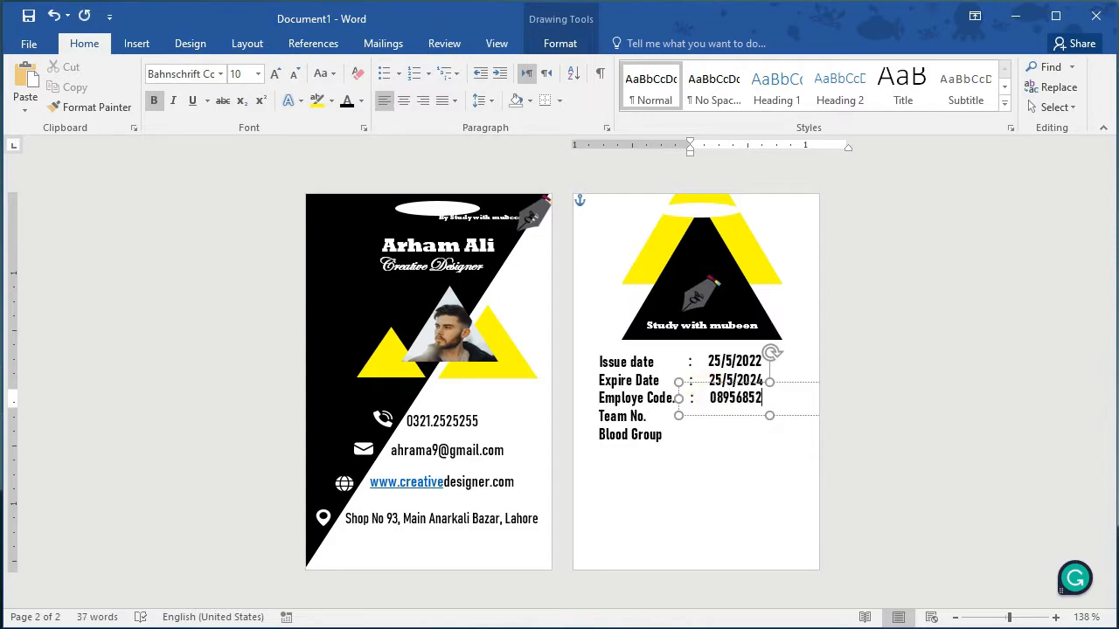
Step: Copy value boxes beside Team No. and Blood Group, align them and clear the copied values
left_click_drag(757, 404, 786, 433)
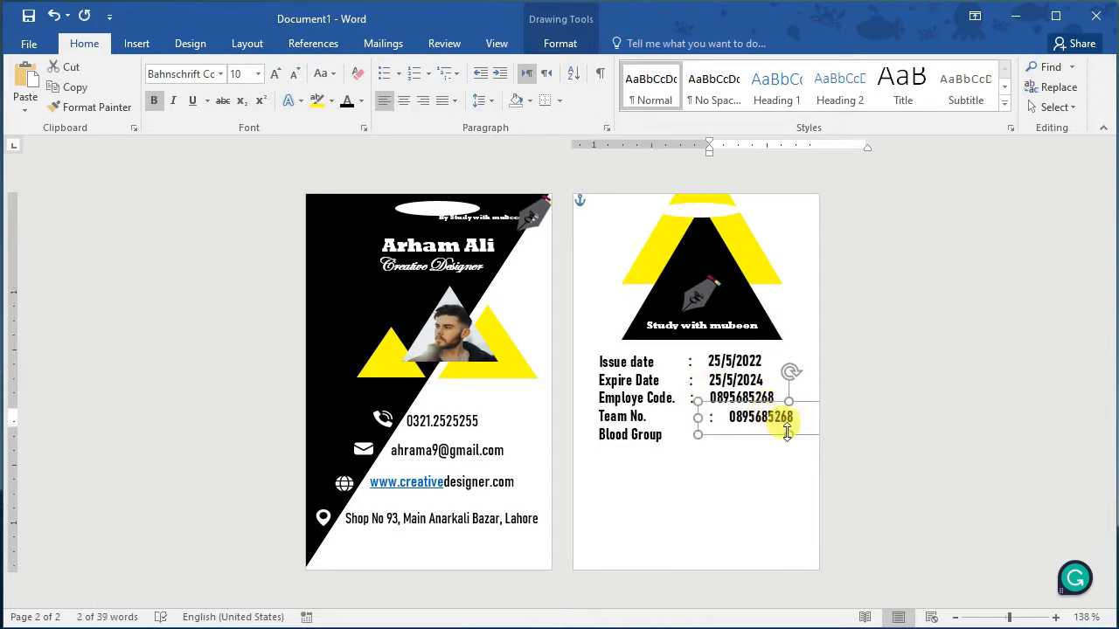
key("Left")
key("Left")
key("Left")
key("Left")
key("Left")
key("Left")
key("Left")
key("Left")
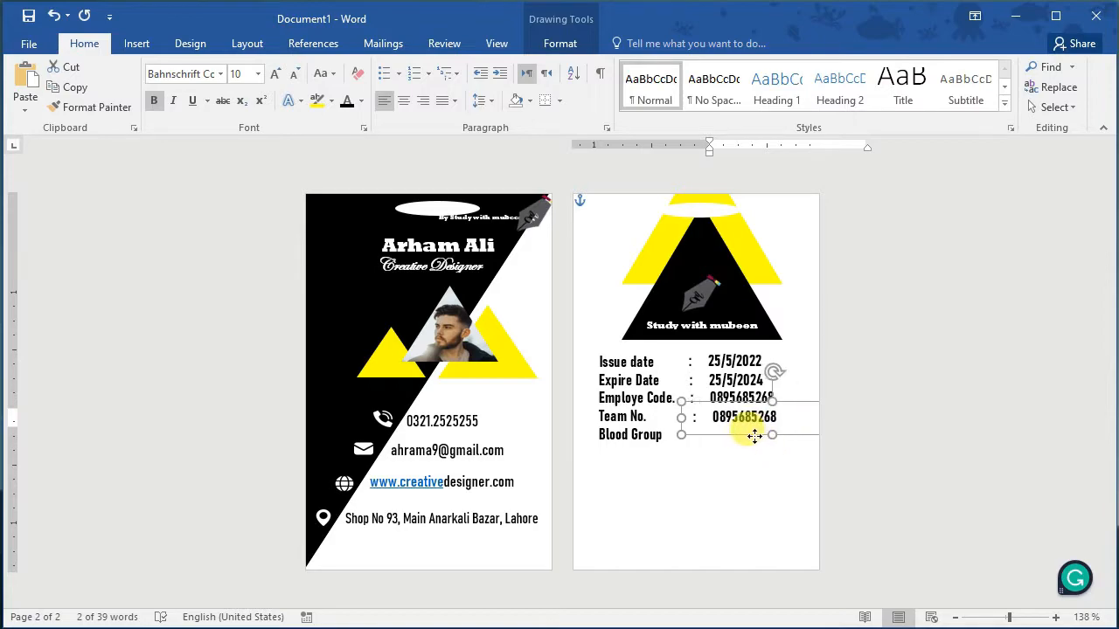
double_click(717, 417)
key("Delete")
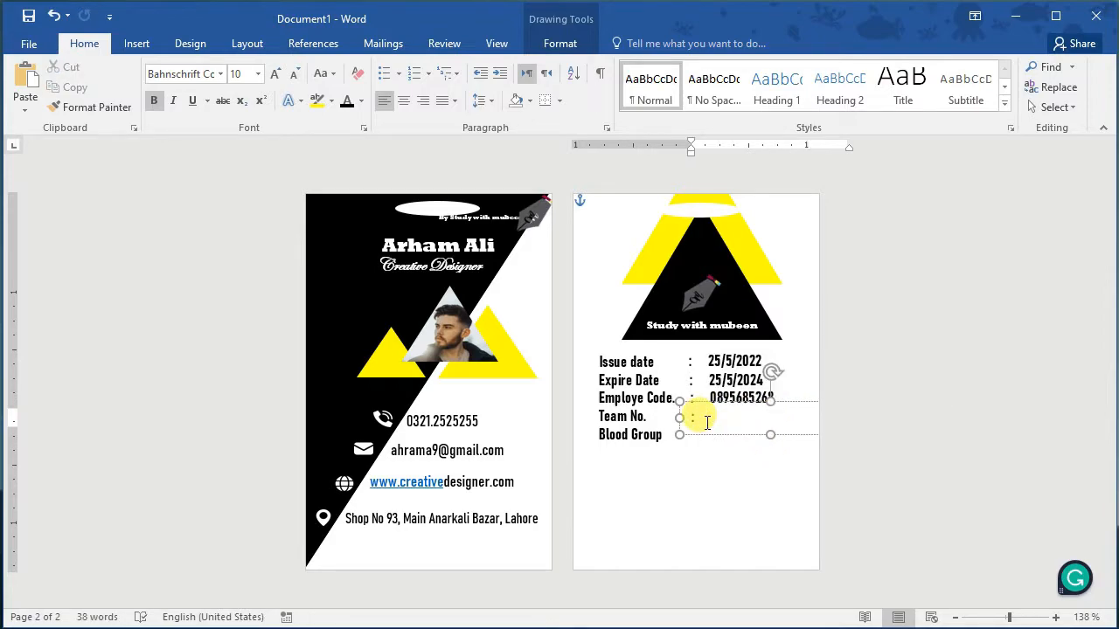
left_click_drag(774, 434, 794, 453)
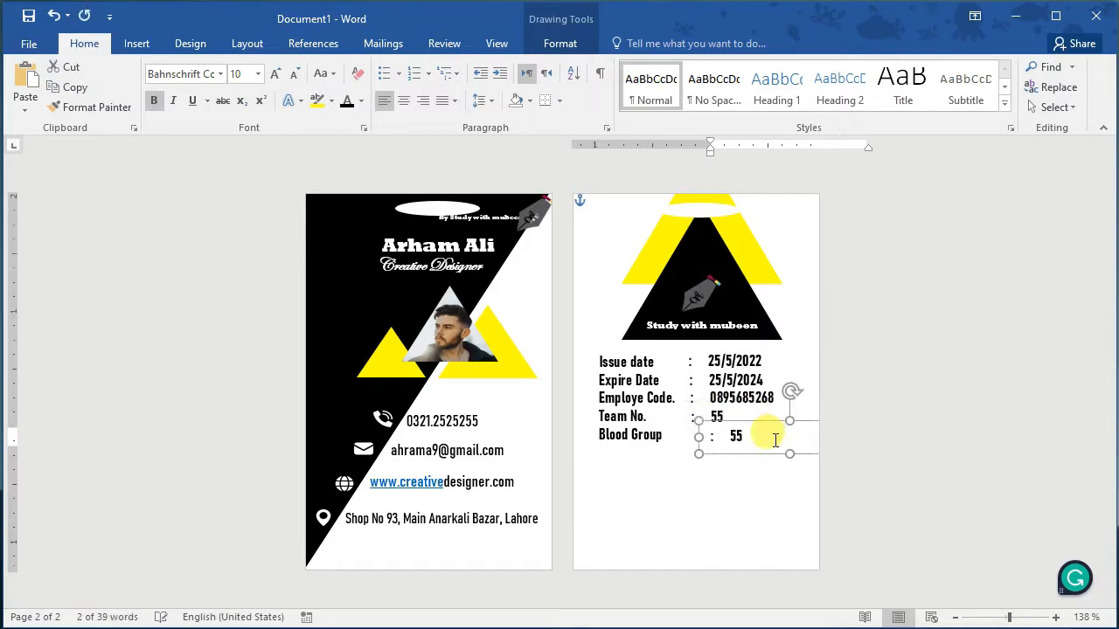
key("Left")
key("Left")
key("Left")
key("Left")
key("Left")
key("Left")
key("Left")
key("Left")
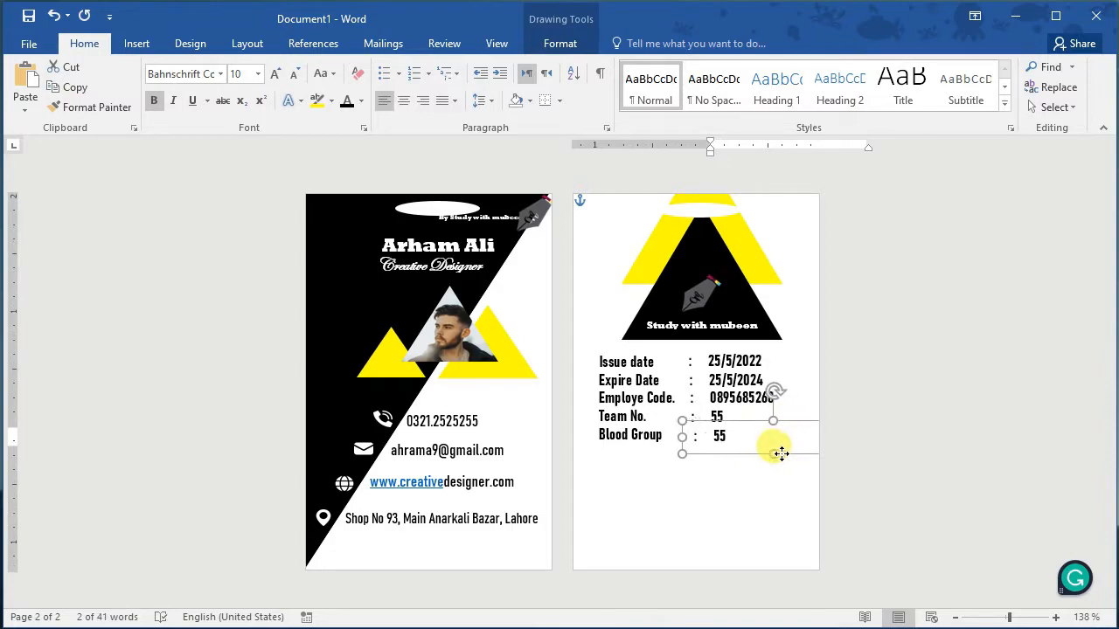
left_click(732, 438)
key("BackSpace")
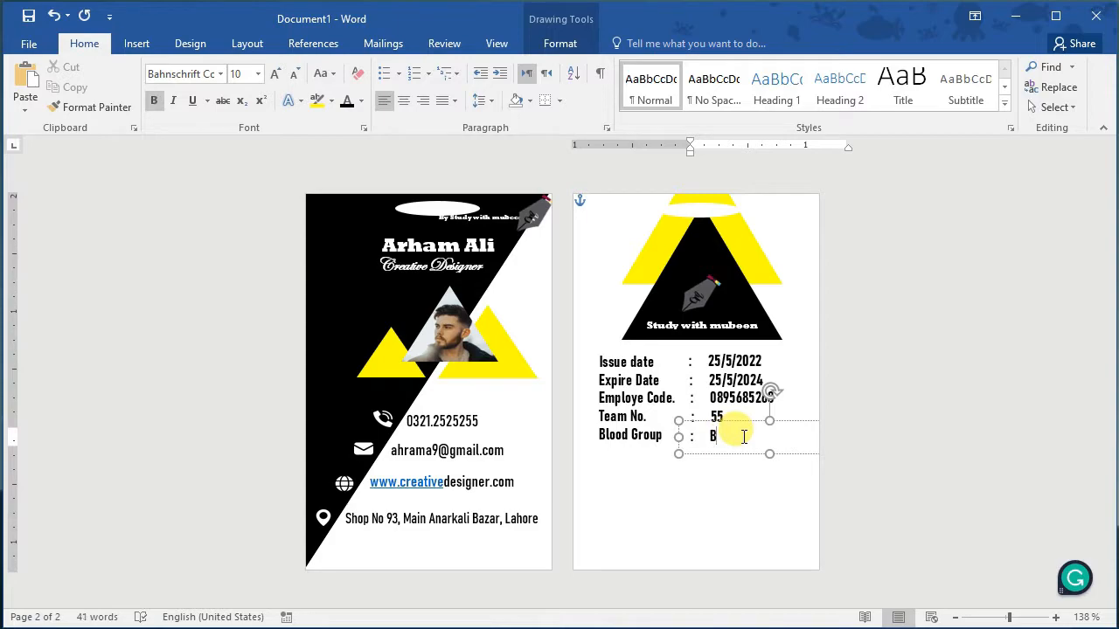
Step: Check the Blood Group, Team No., employee code, issue and expiry value boxes line up after their colons
left_click(739, 469)
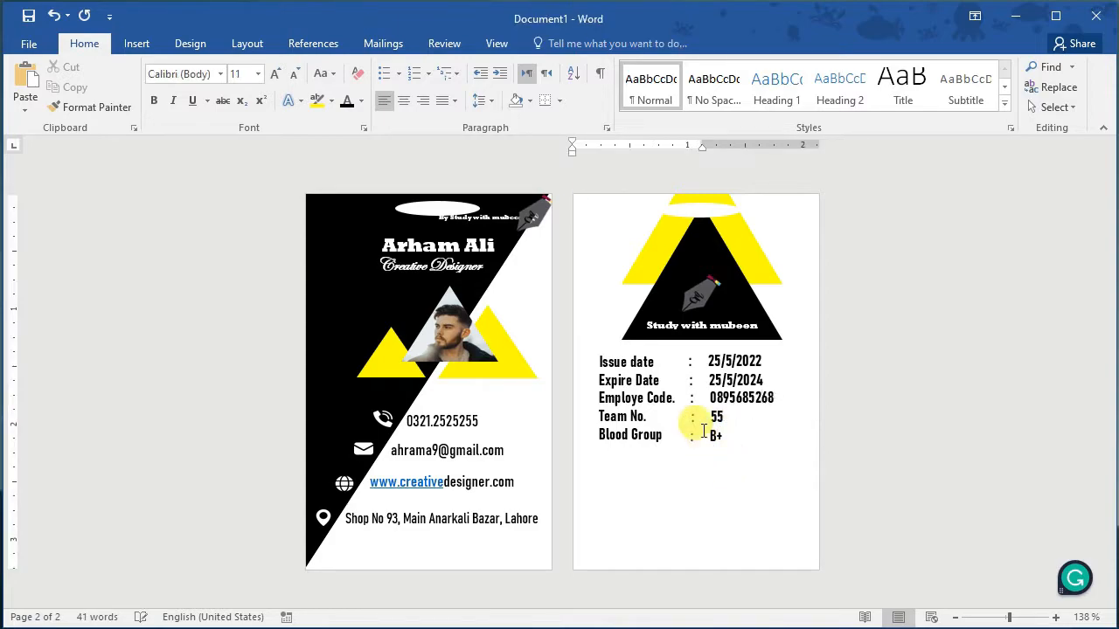
left_click(717, 417)
left_click(758, 435)
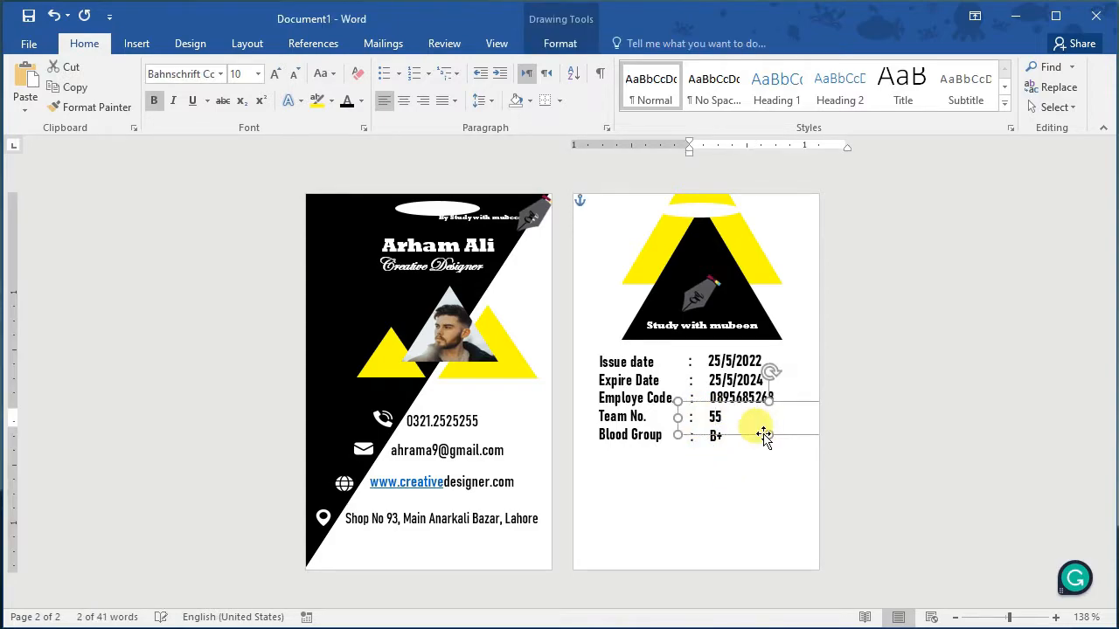
left_click(742, 396)
left_click(737, 361)
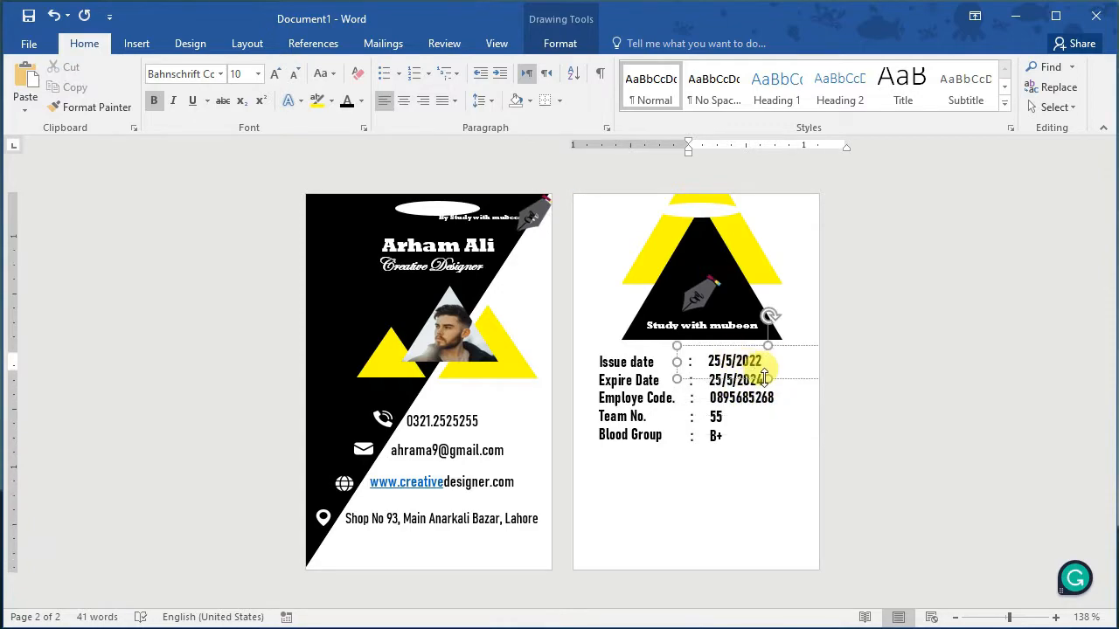
left_click(764, 377)
left_click(755, 386)
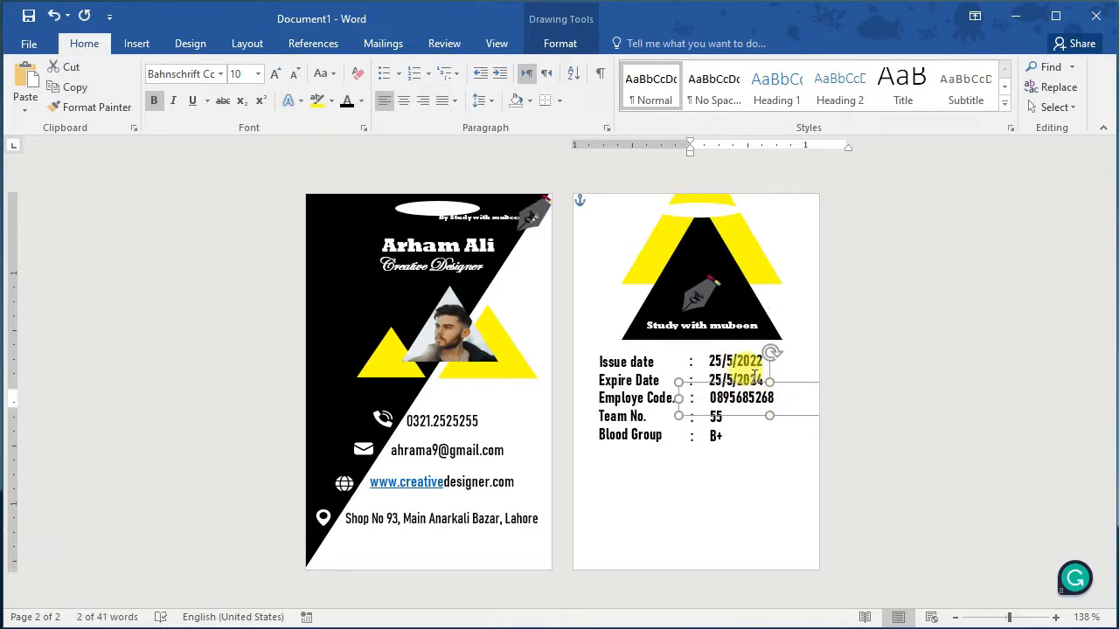
left_click(763, 387)
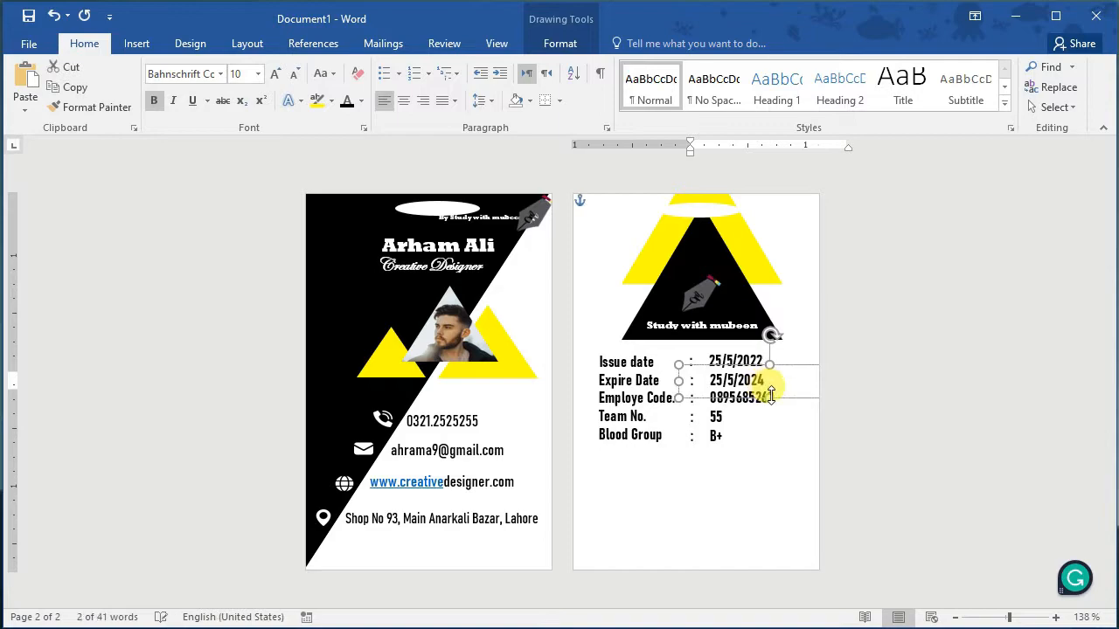
left_click(735, 535)
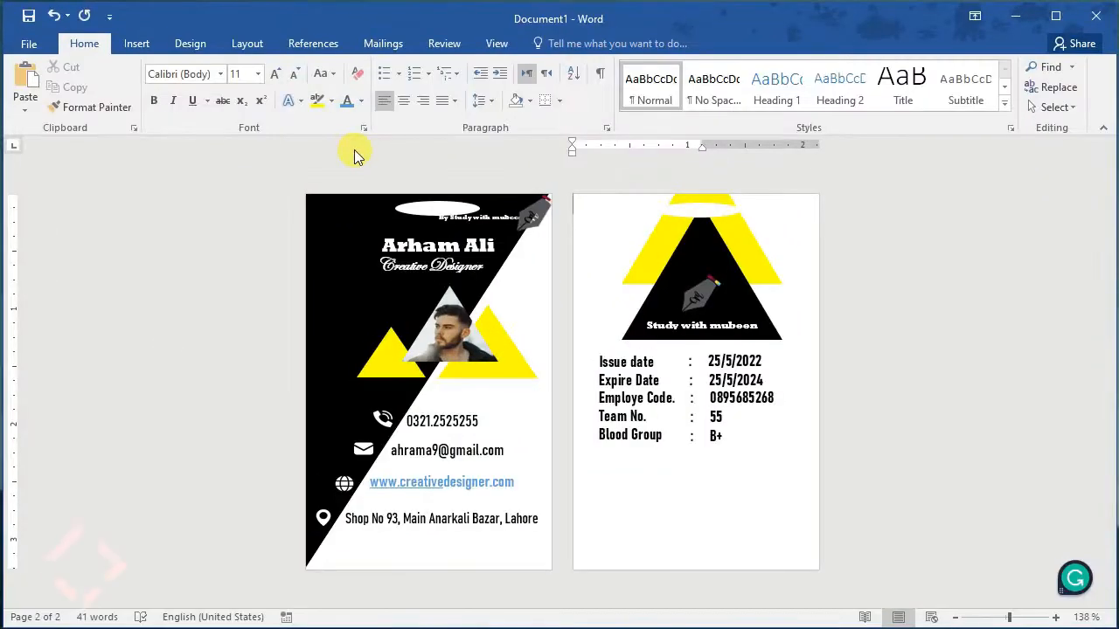
Step: Add a WordArt text box, widen it and move it to the bottom of the card back
left_click(148, 42)
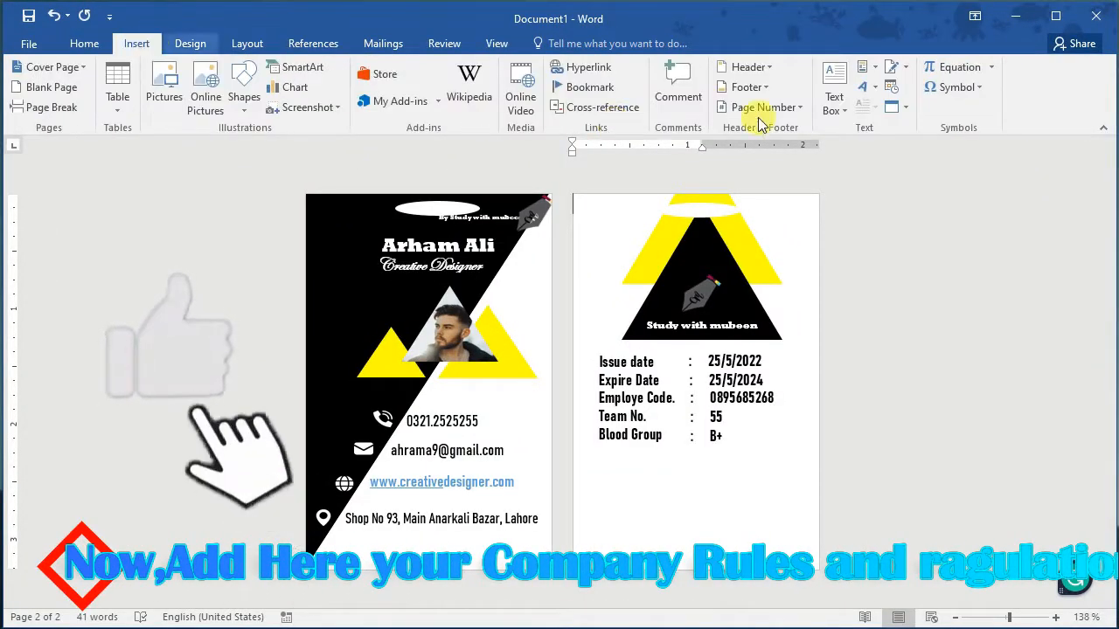
left_click(870, 90)
left_click(889, 120)
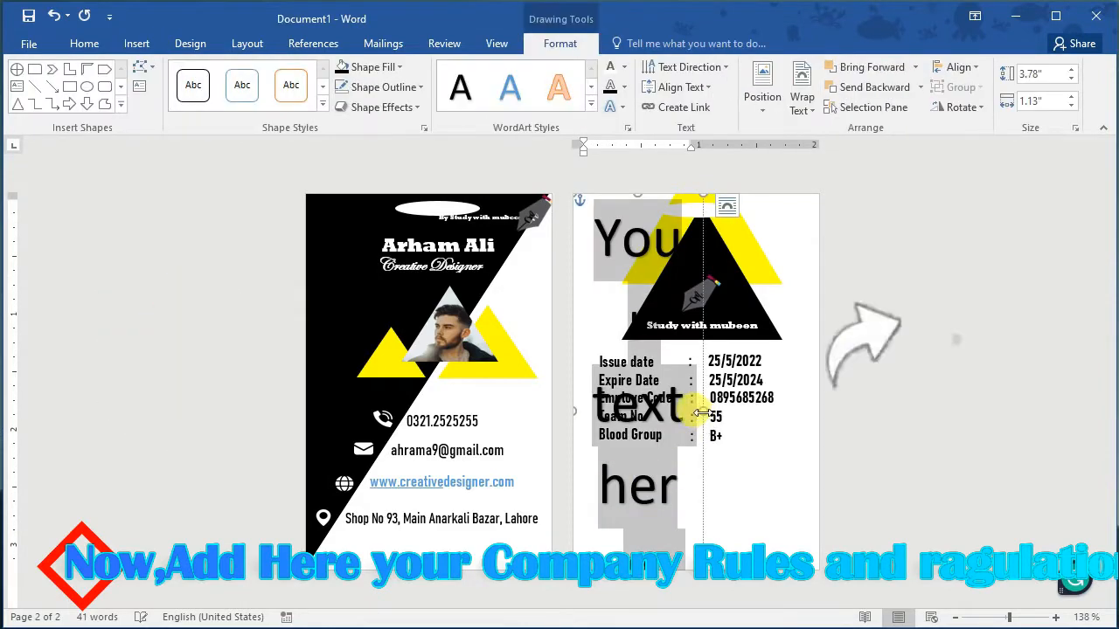
left_click_drag(703, 411, 834, 406)
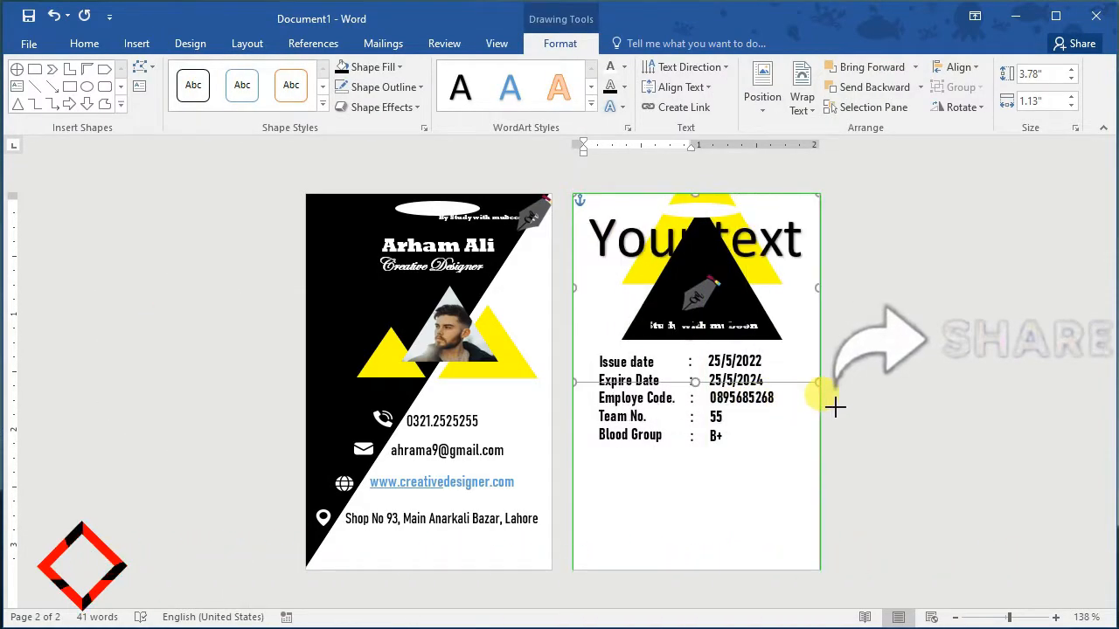
left_click(713, 364)
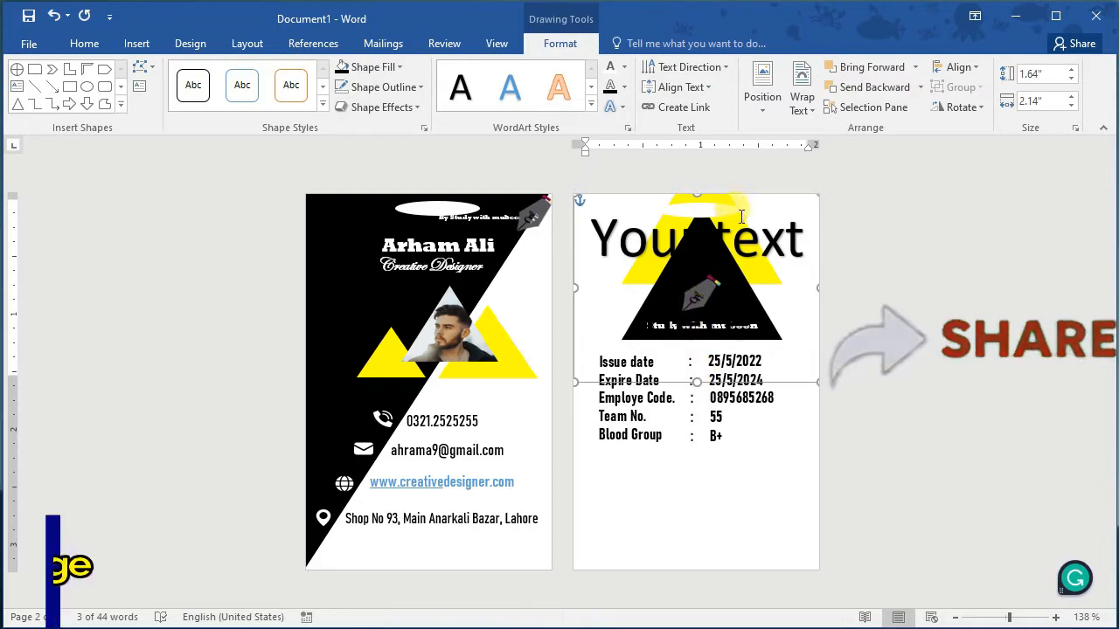
left_click_drag(741, 310, 706, 469)
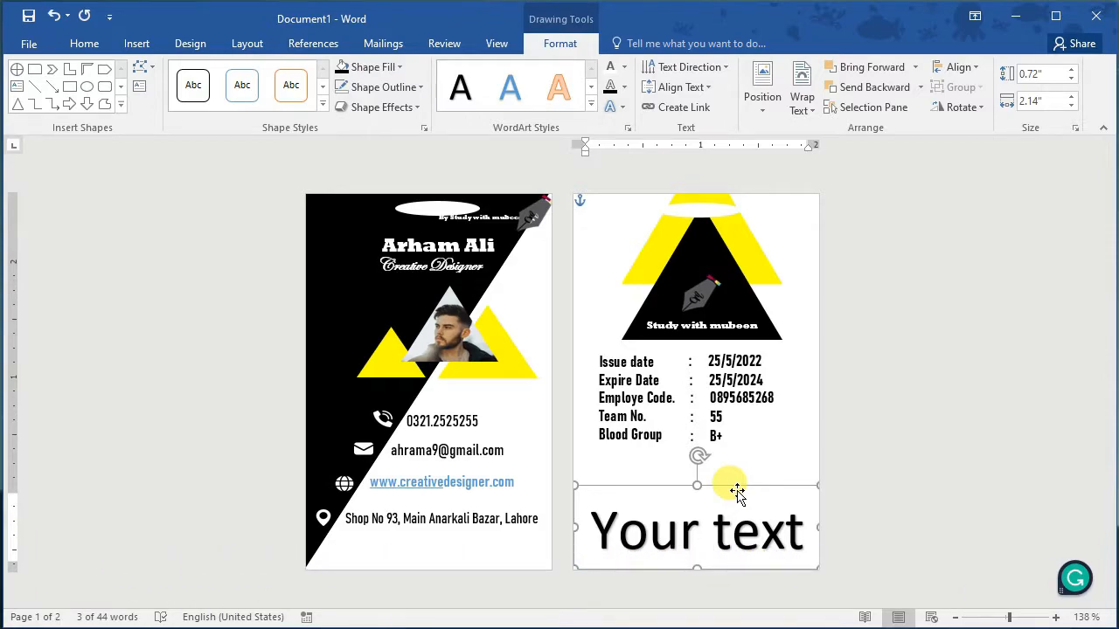
left_click_drag(697, 485, 679, 488)
right_click(677, 490)
key("Escape")
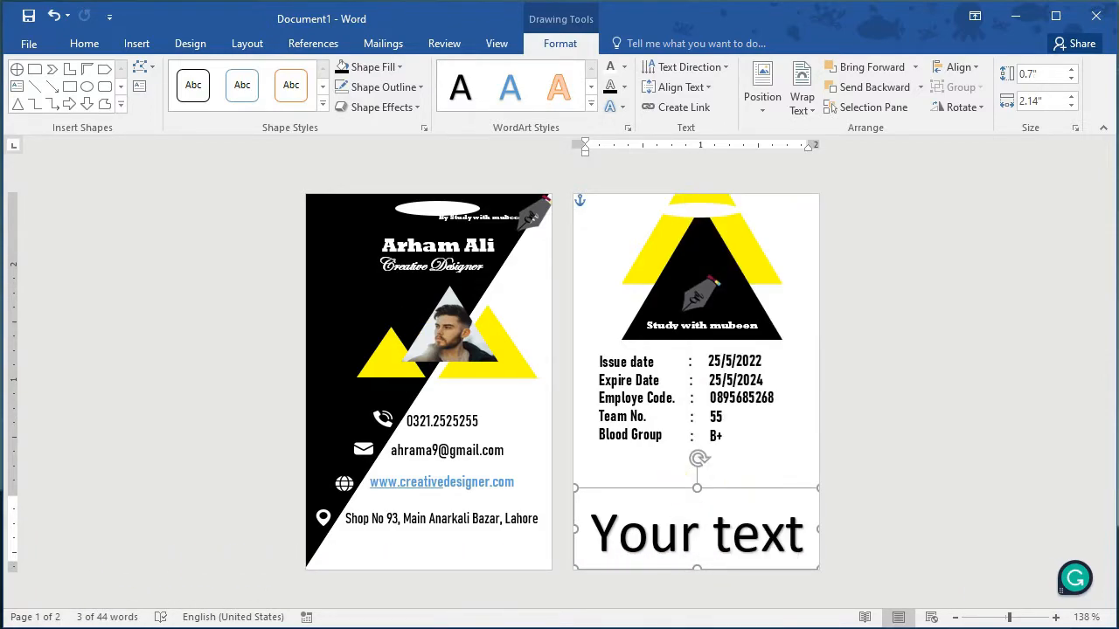
Step: Set the WordArt text to size 11 and fill the box with yellow
left_click(84, 44)
left_click(257, 74)
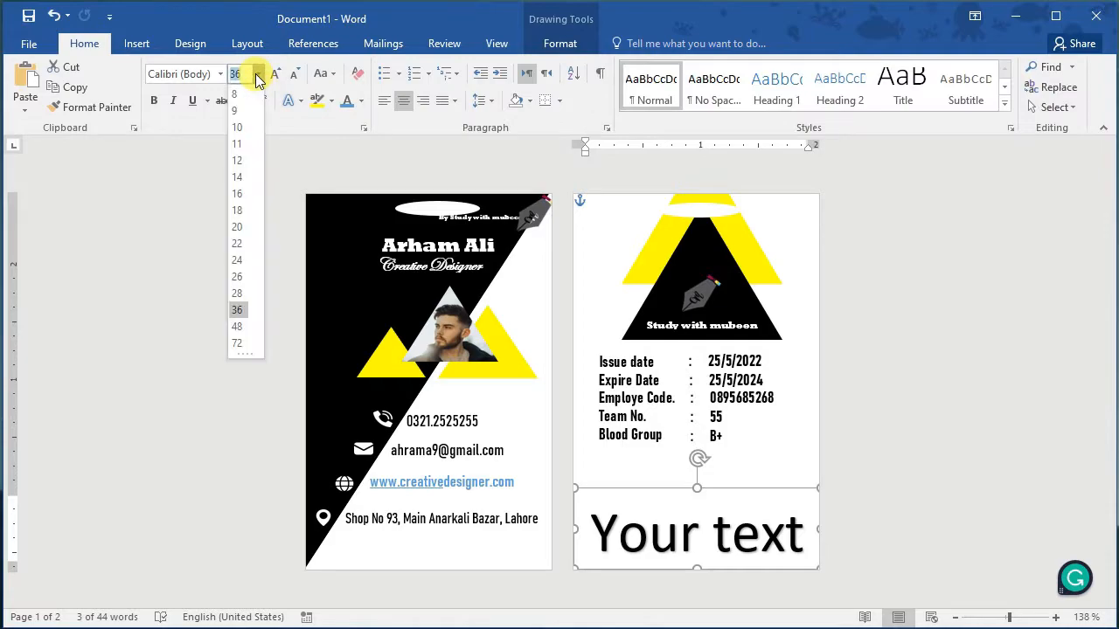
left_click(247, 144)
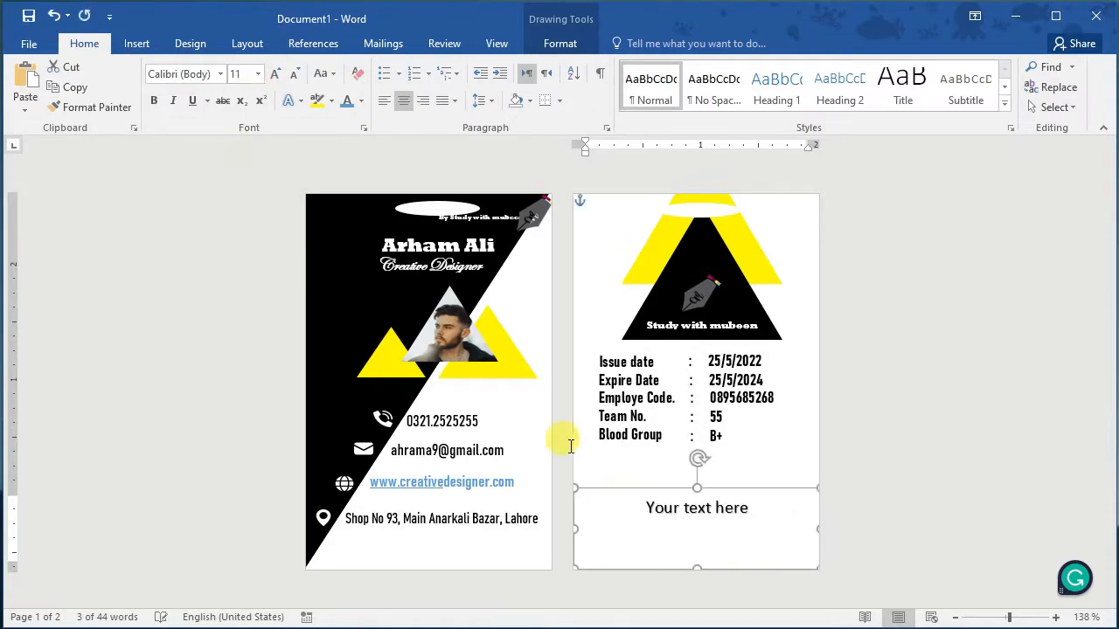
left_click(553, 45)
left_click(400, 70)
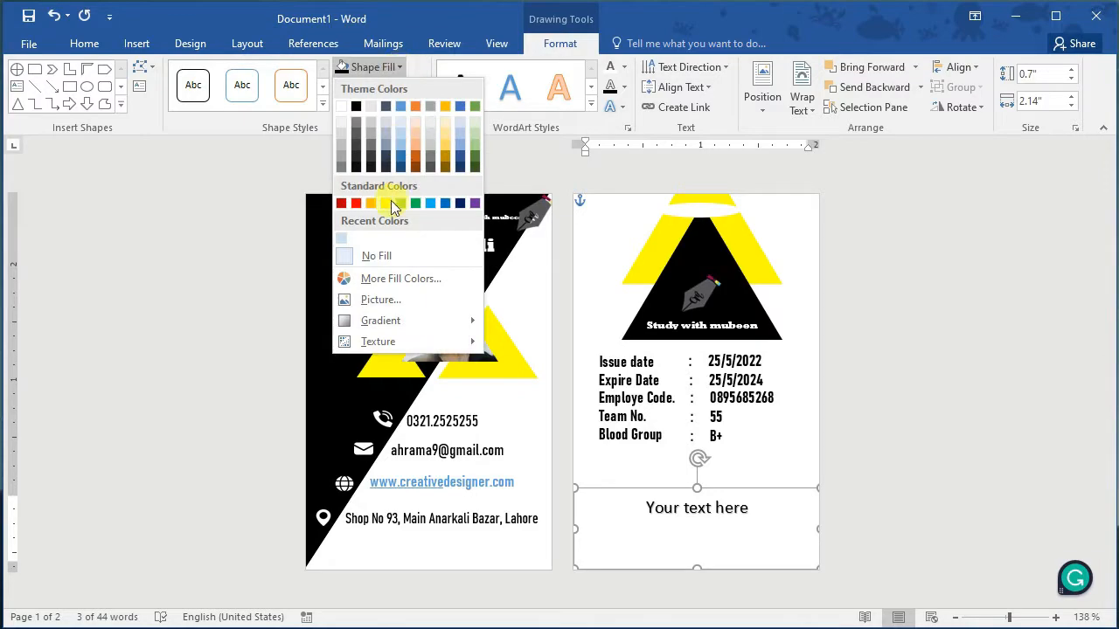
left_click(390, 200)
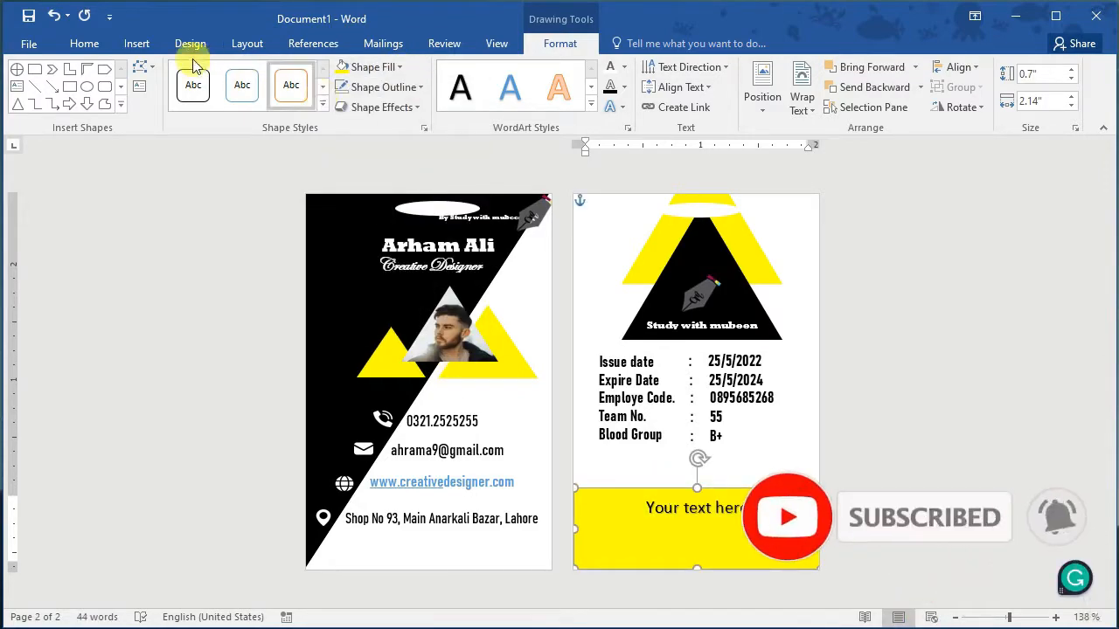
Step: Replace the yellow box's placeholder with the pasted sample sentence at font size 7
left_click(85, 44)
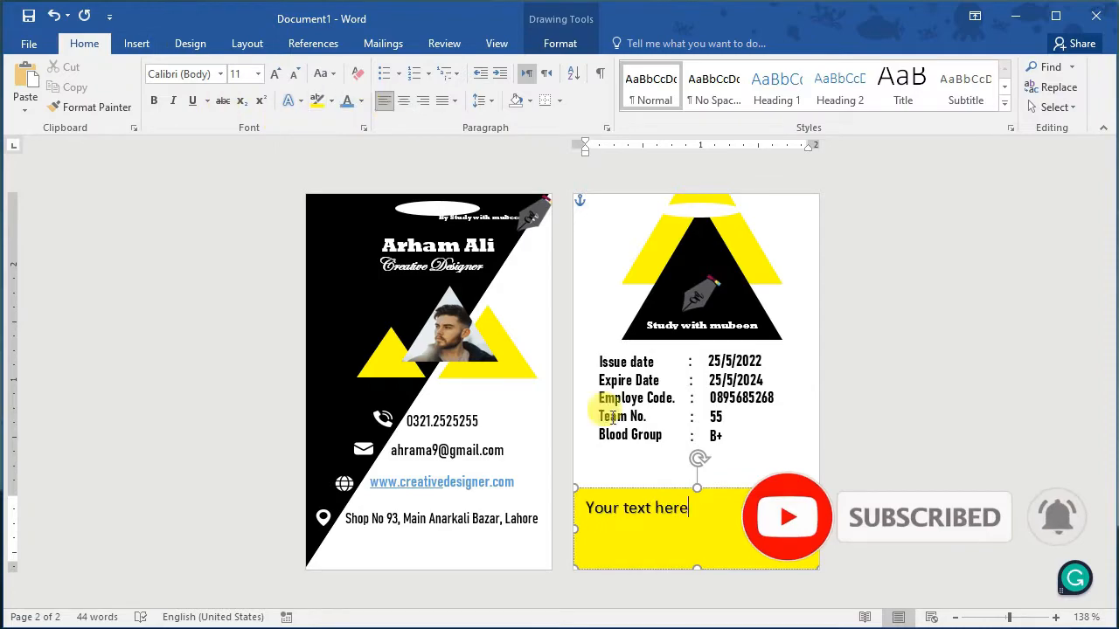
left_click_drag(690, 560, 591, 516)
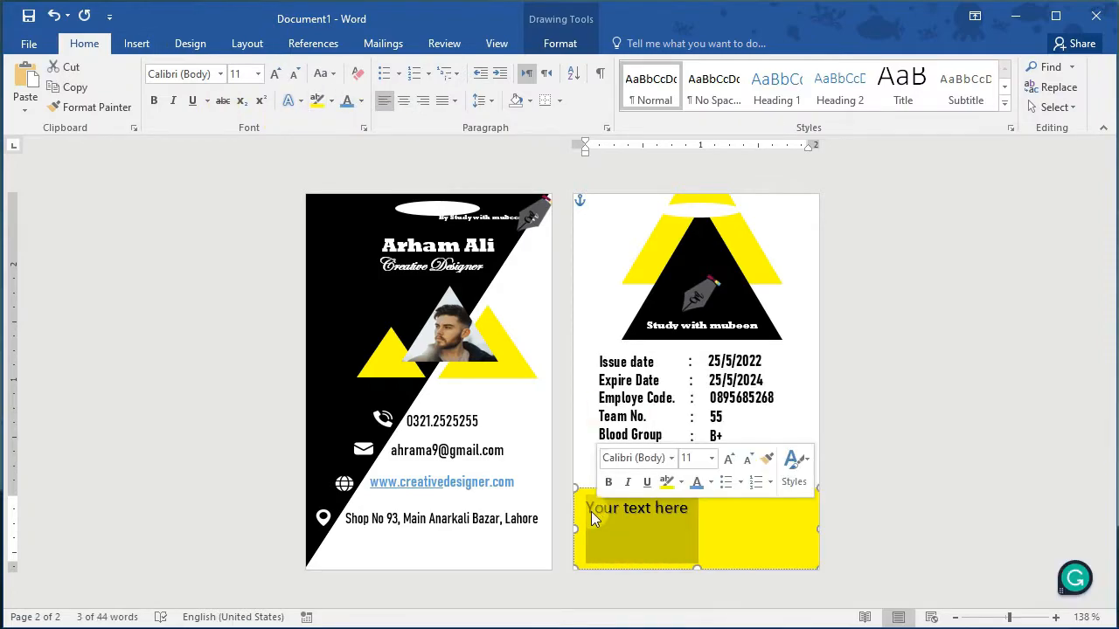
key("BackSpace")
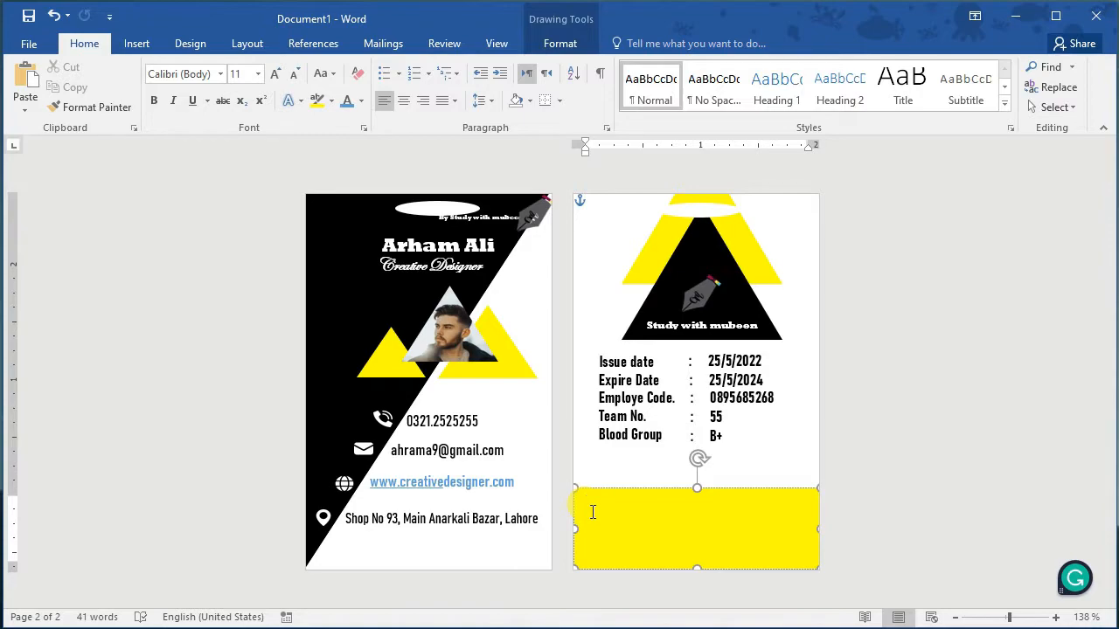
type("Video provides a powerful way to help you prove your point.")
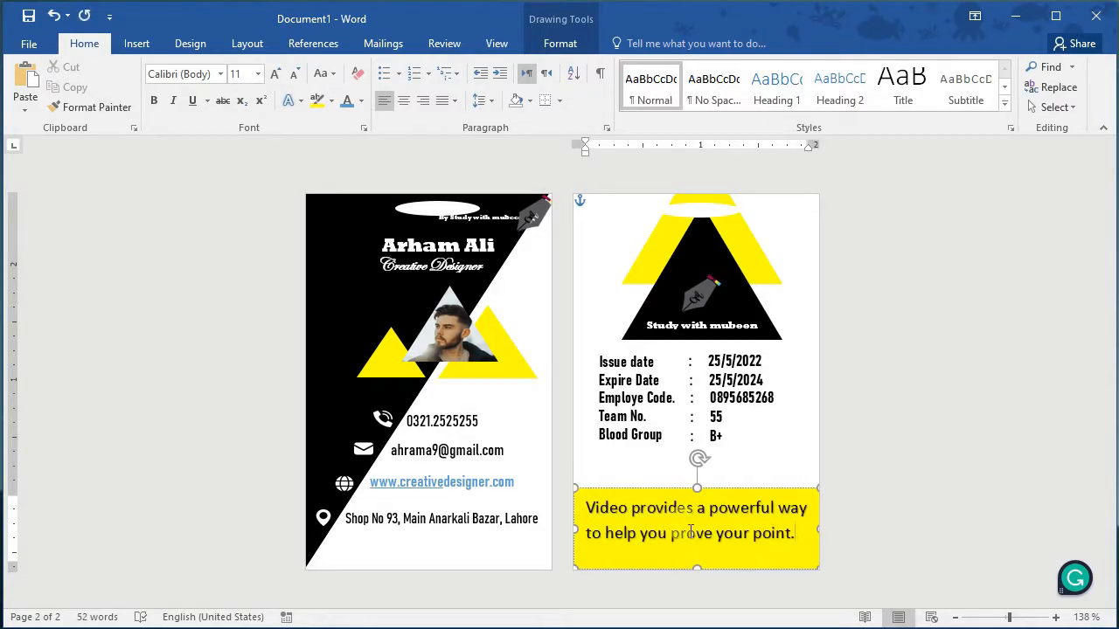
triple_click(691, 530)
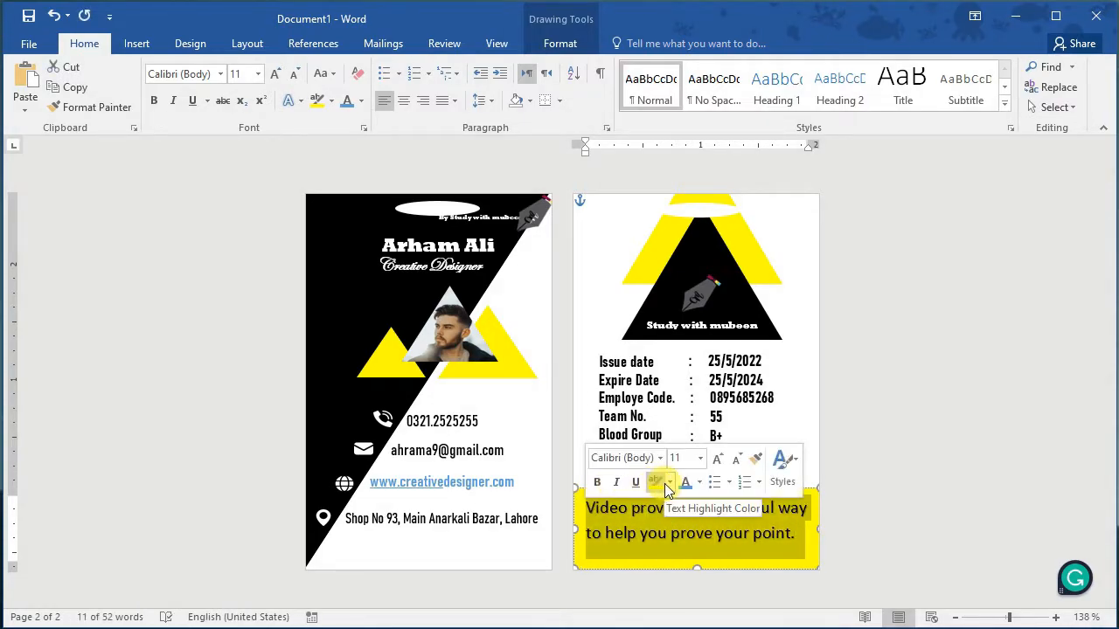
left_click(700, 459)
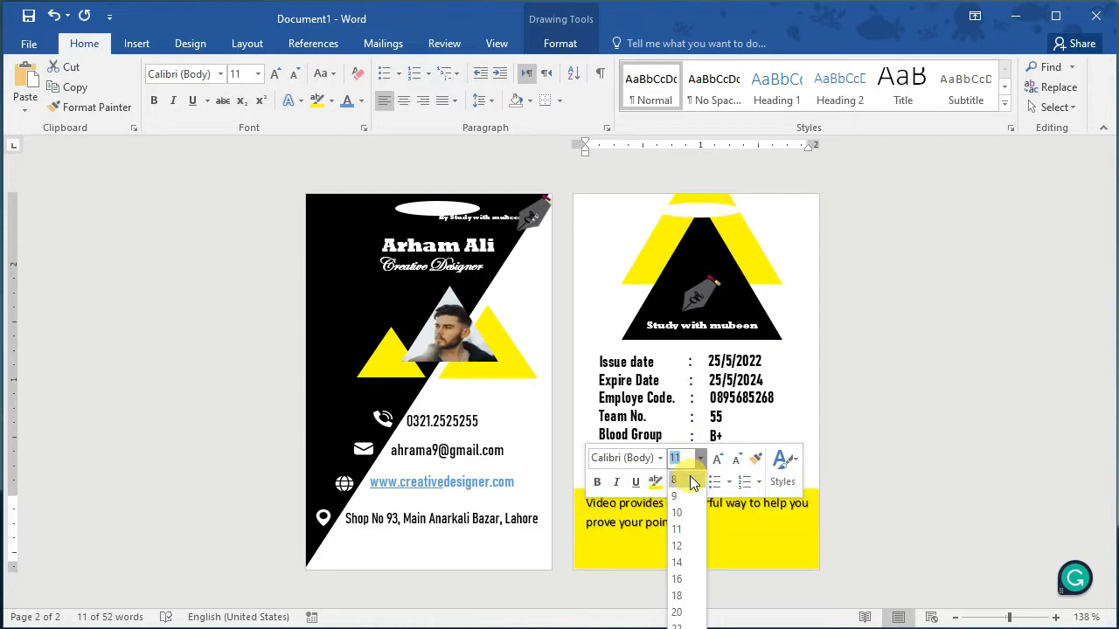
type("72")
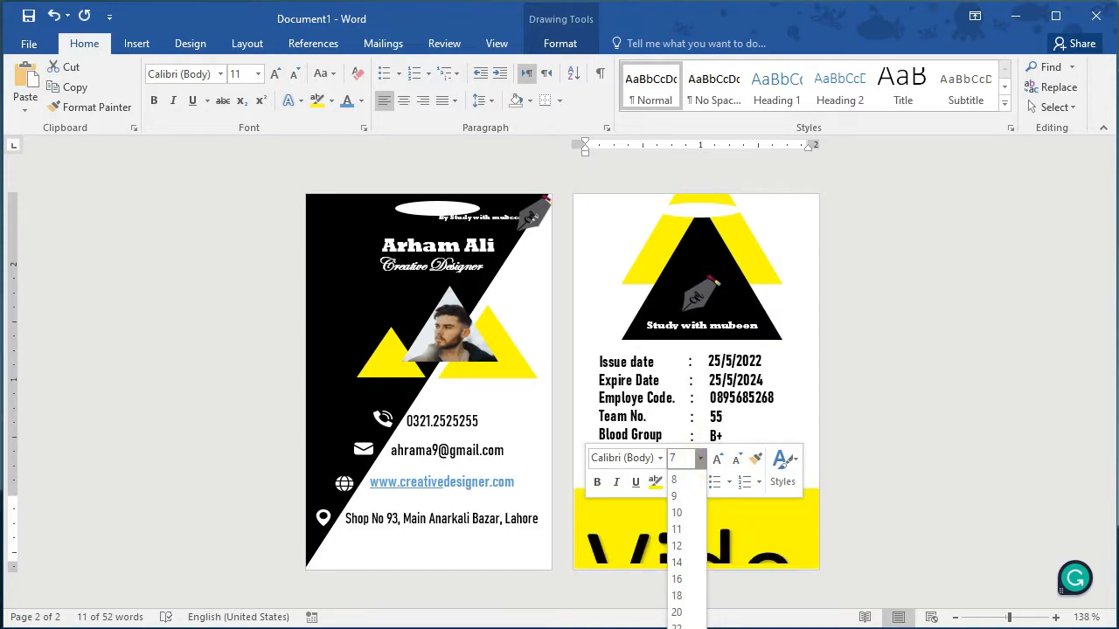
key("Return")
left_click(685, 511)
key("alt+n")
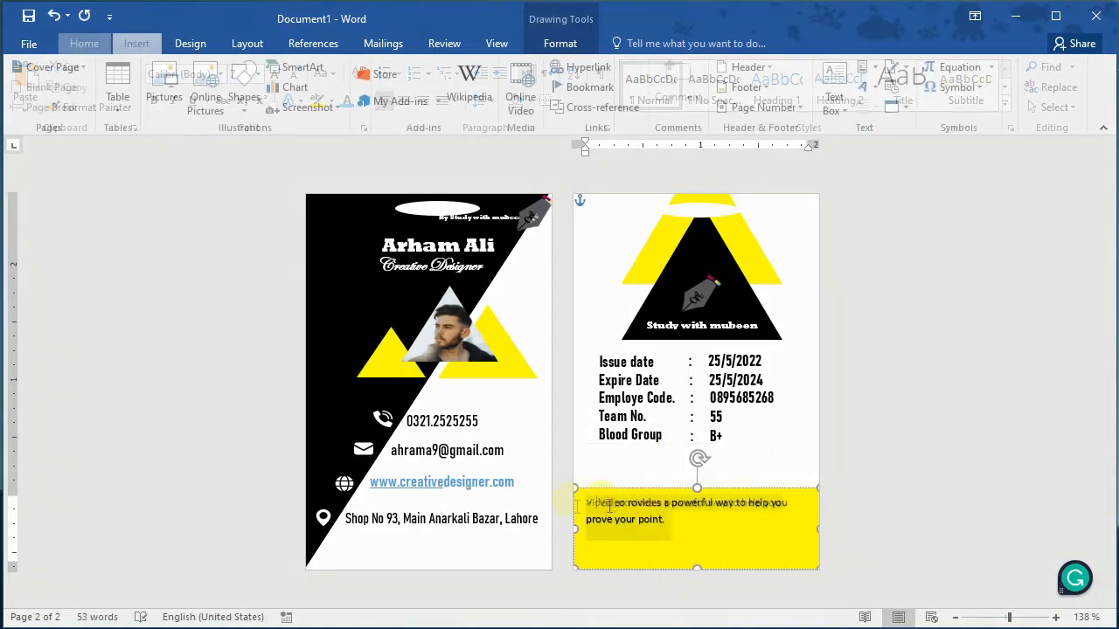
left_click_drag(589, 511, 657, 522)
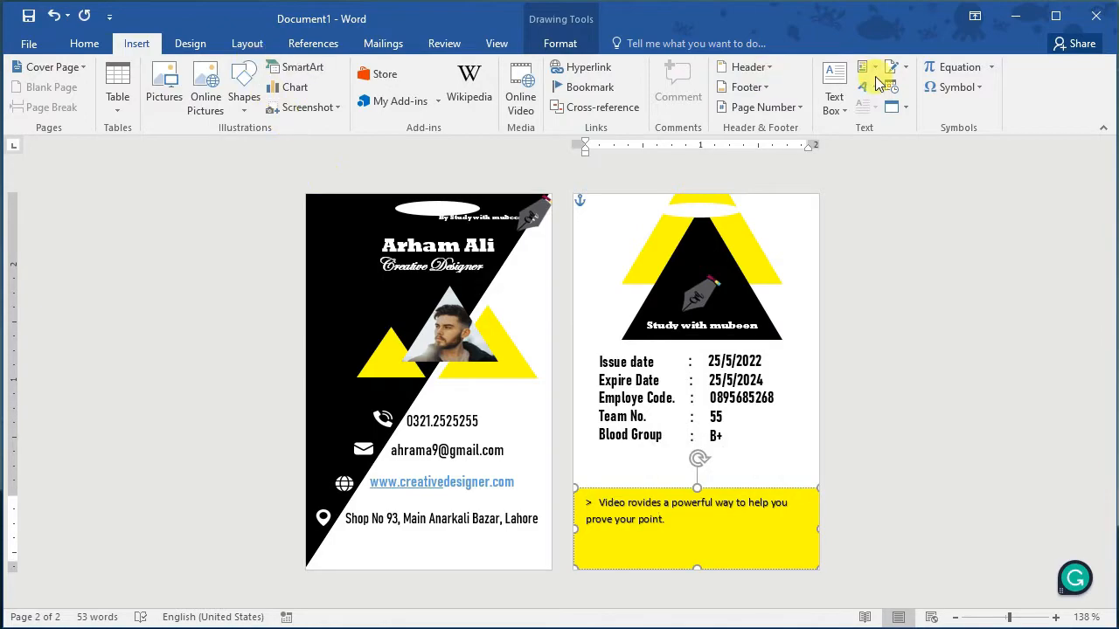
Step: Insert the Webdings filled circle (code 61) into the yellow box's rules sentence
left_click(963, 87)
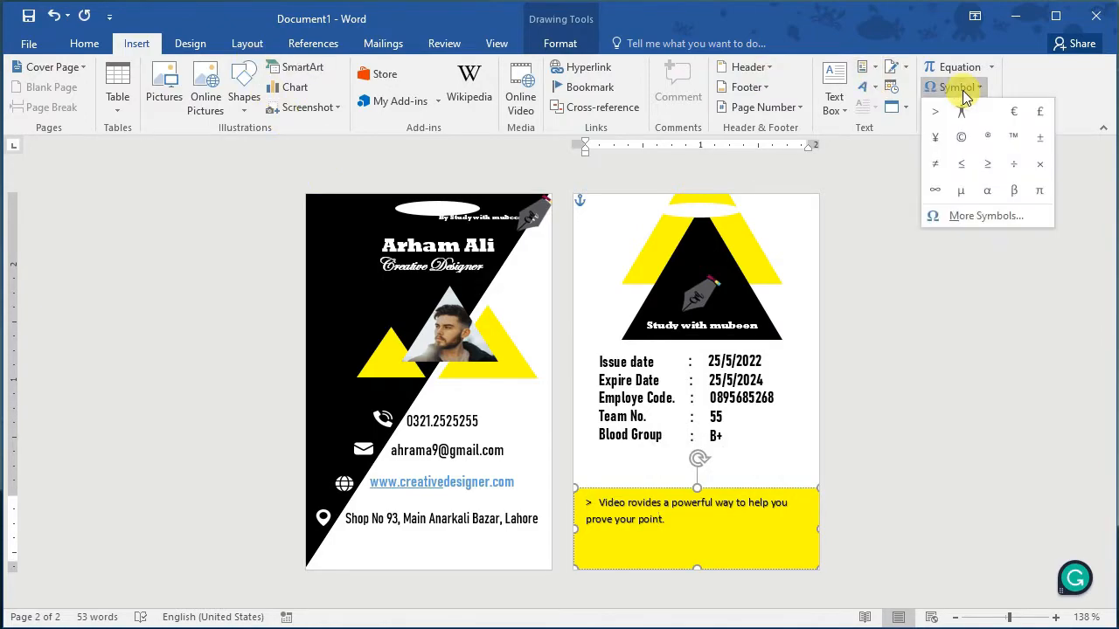
left_click(982, 216)
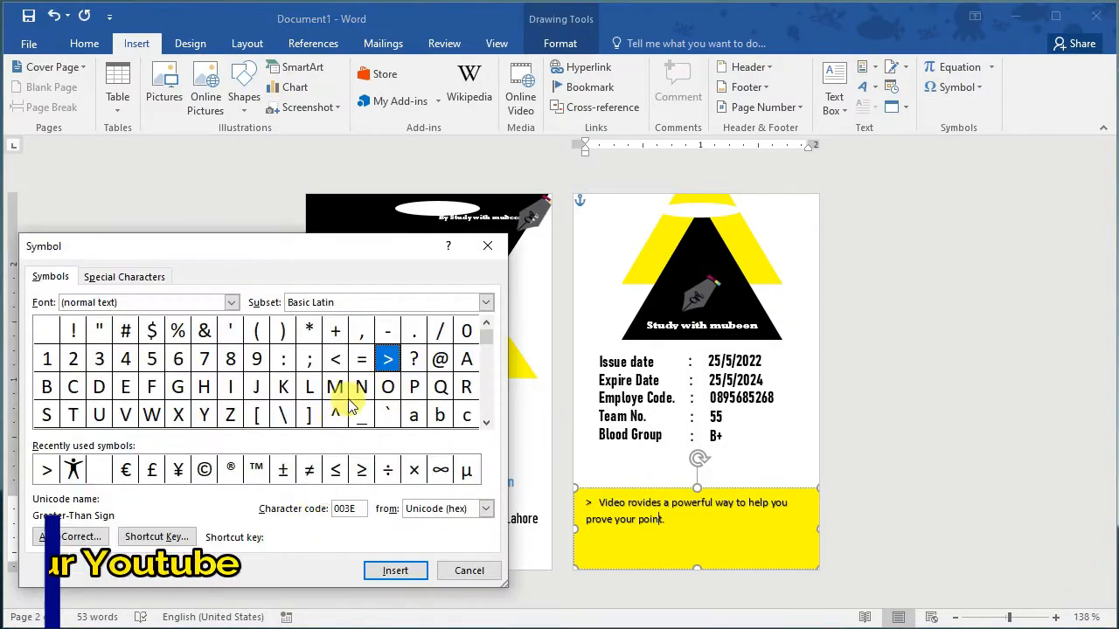
left_click(234, 302)
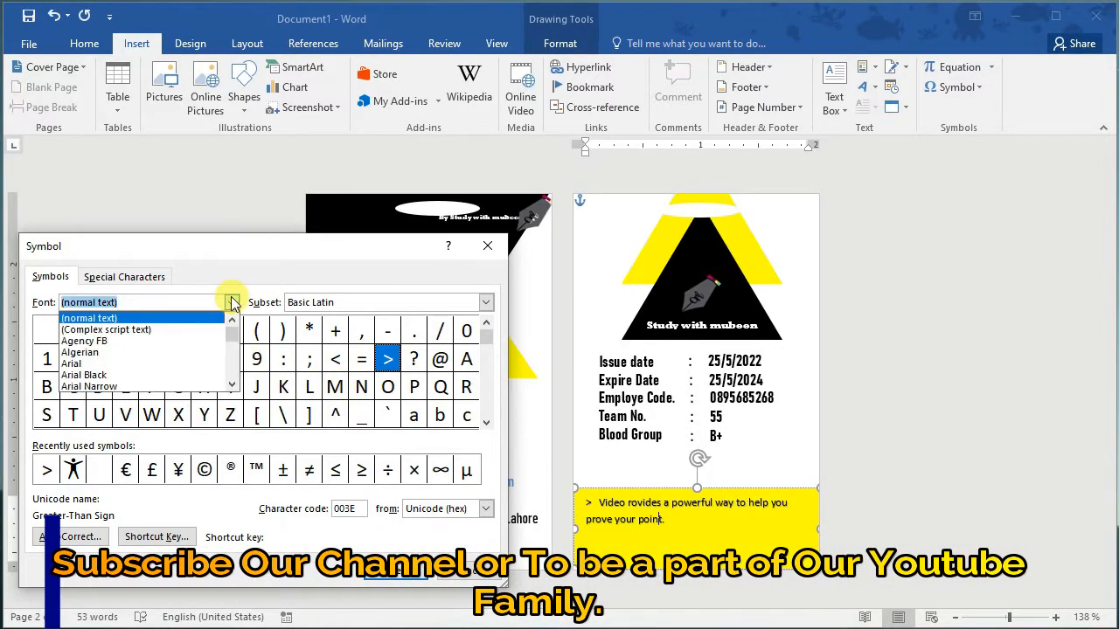
left_click_drag(233, 339, 234, 384)
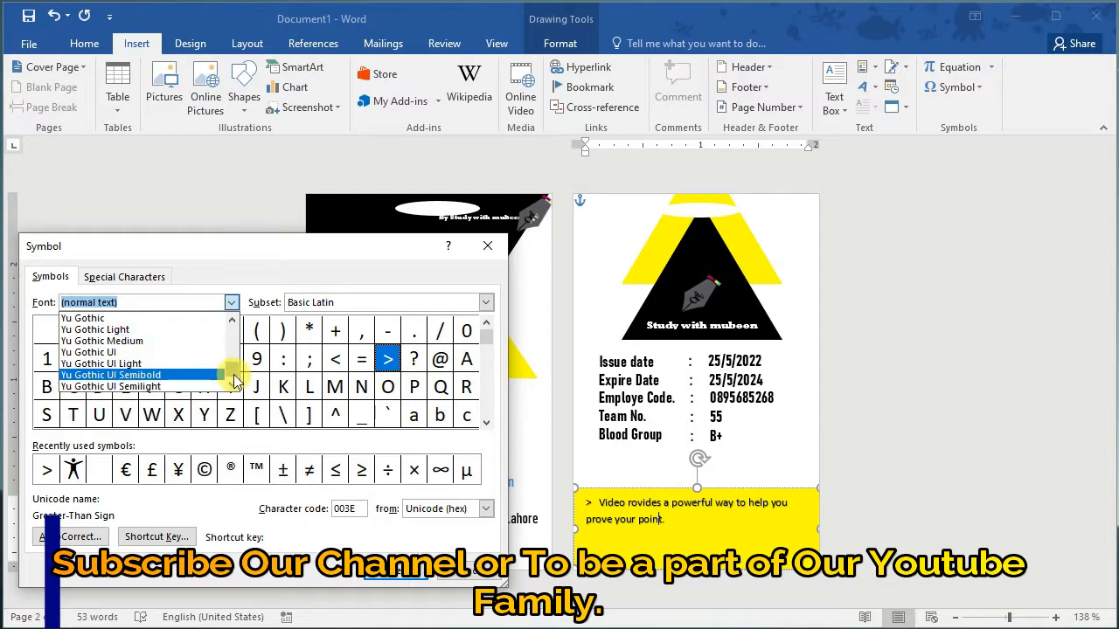
left_click_drag(233, 375, 232, 385)
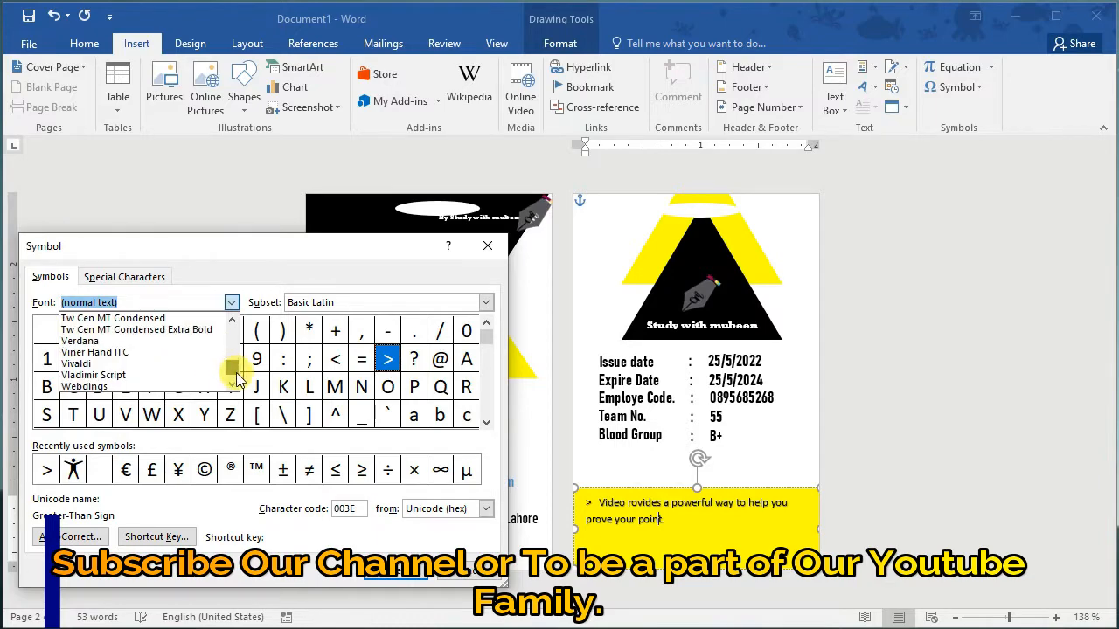
left_click(126, 390)
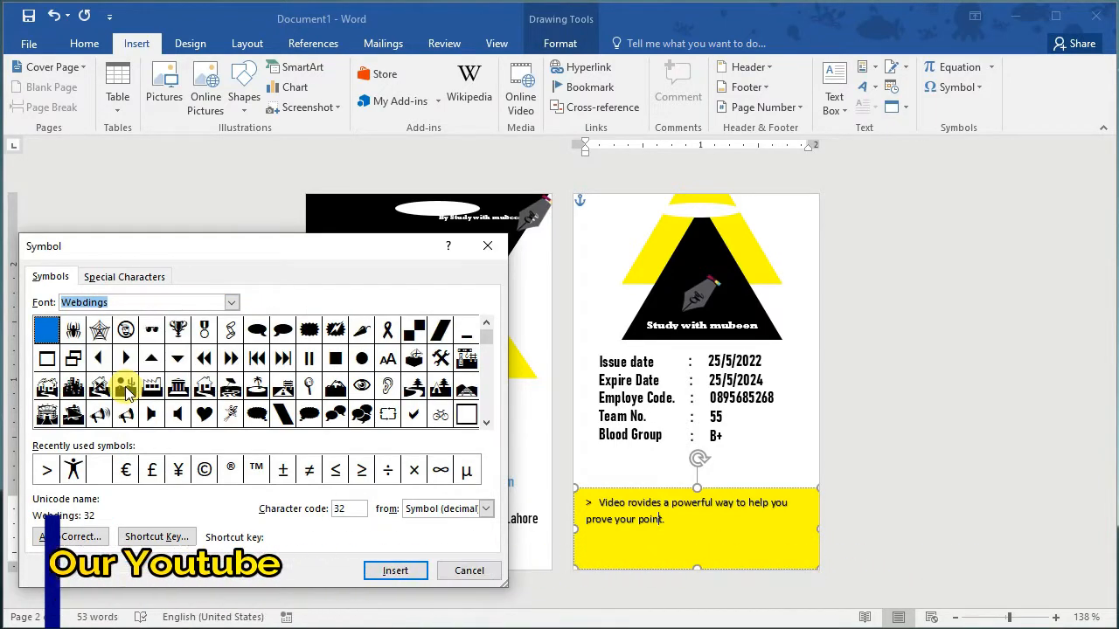
left_click(362, 359)
left_click(393, 570)
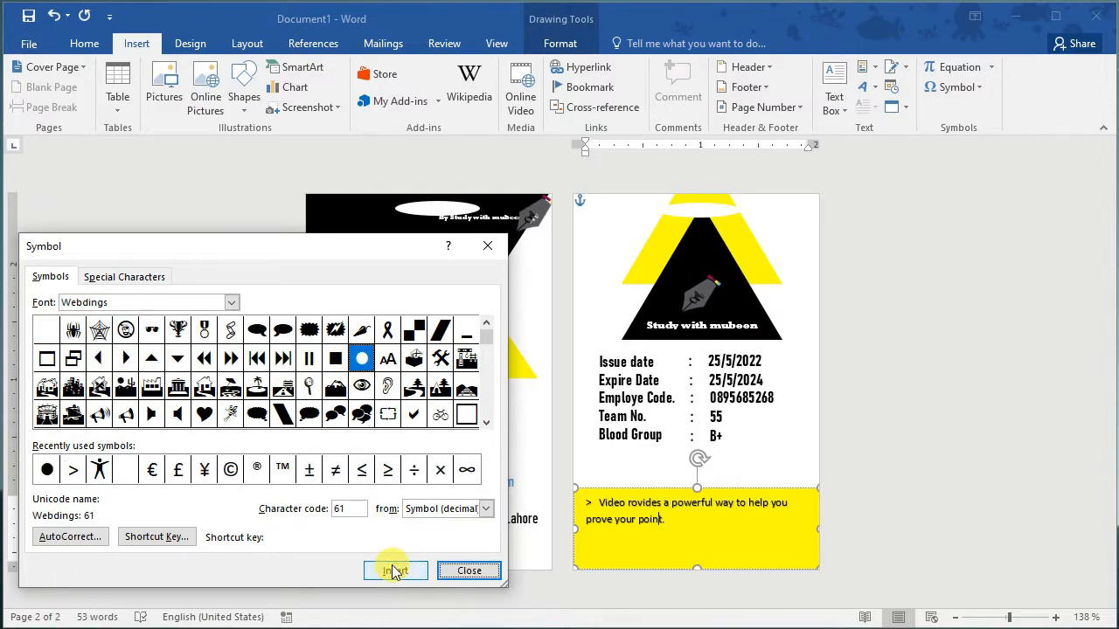
left_click(495, 572)
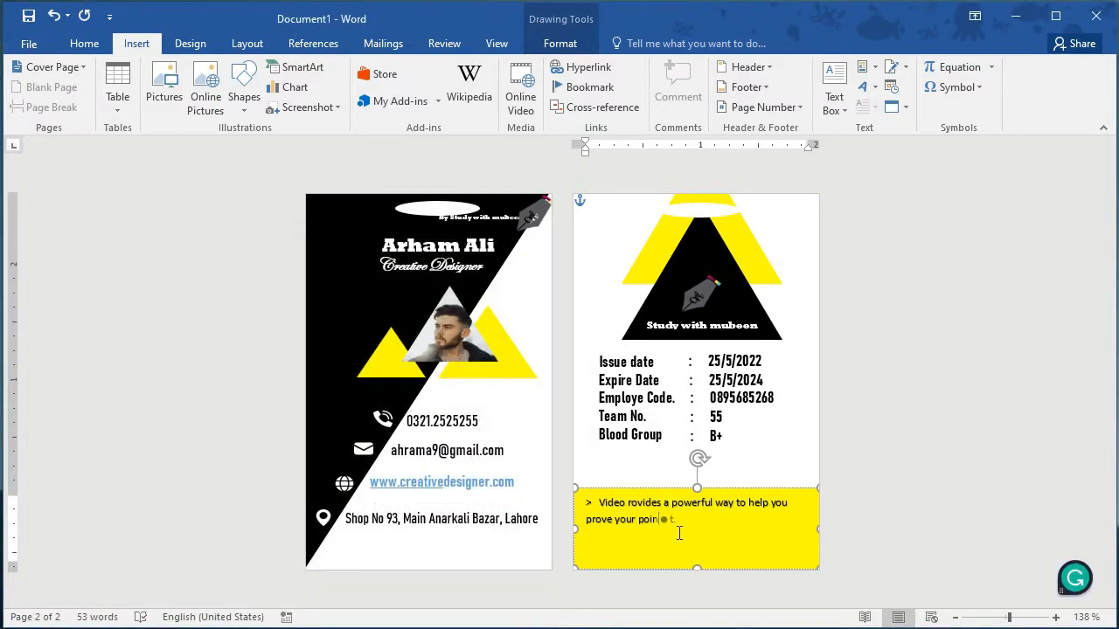
Step: Deselect the yellow box, leaving its two dot-bulleted rules sentences
left_click(787, 462)
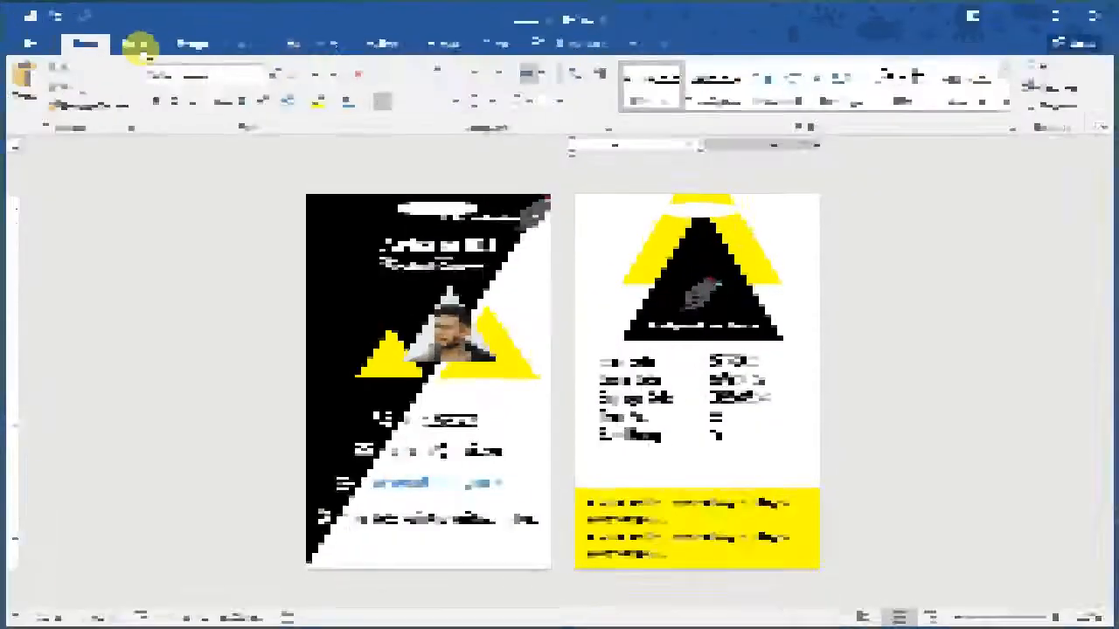
Step: Draw a small, nearly square rectangle beside the Blood Group line
left_click(138, 43)
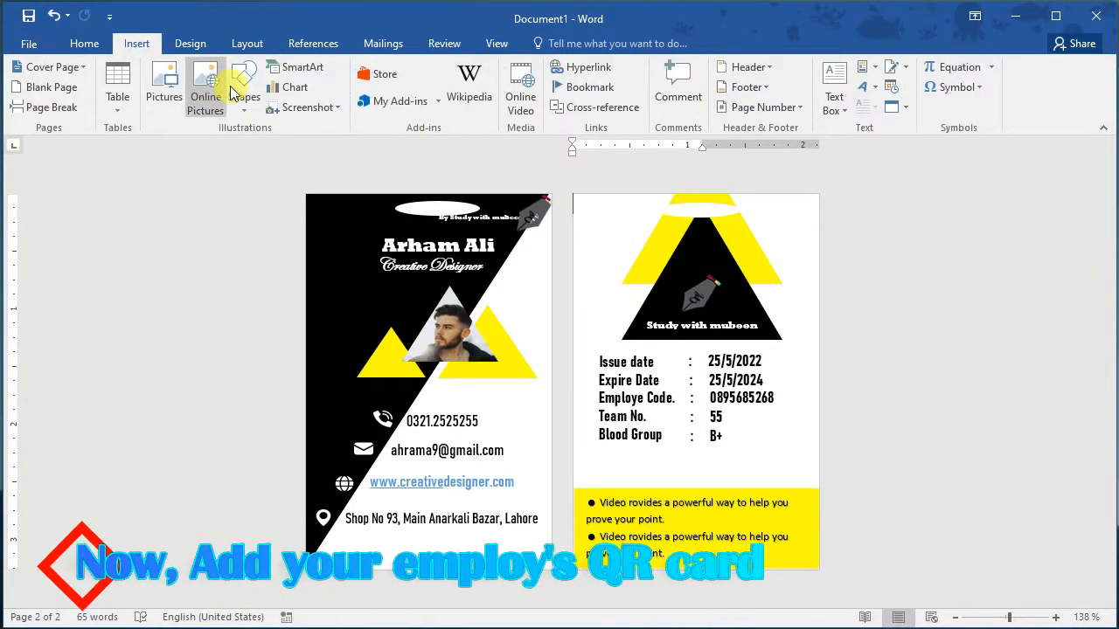
left_click(244, 95)
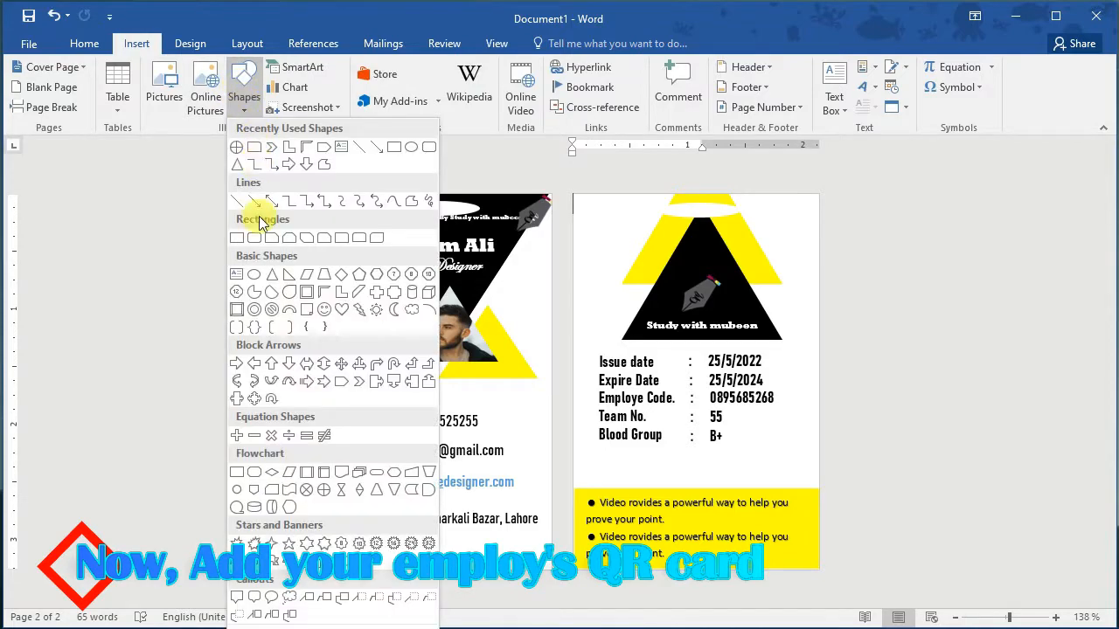
left_click(237, 237)
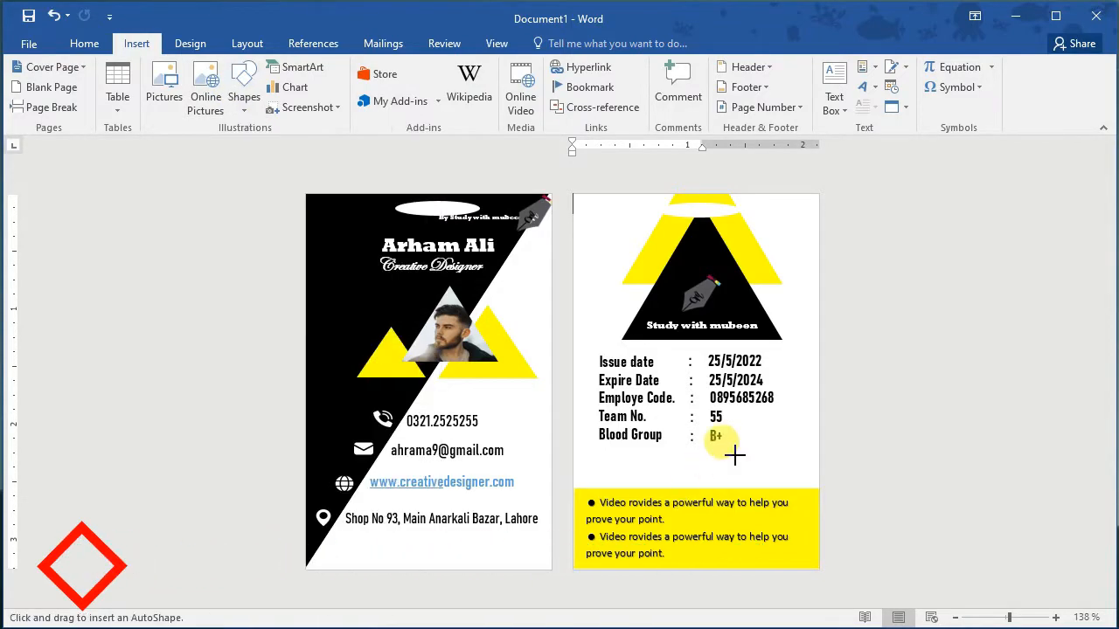
left_click_drag(761, 448, 806, 488)
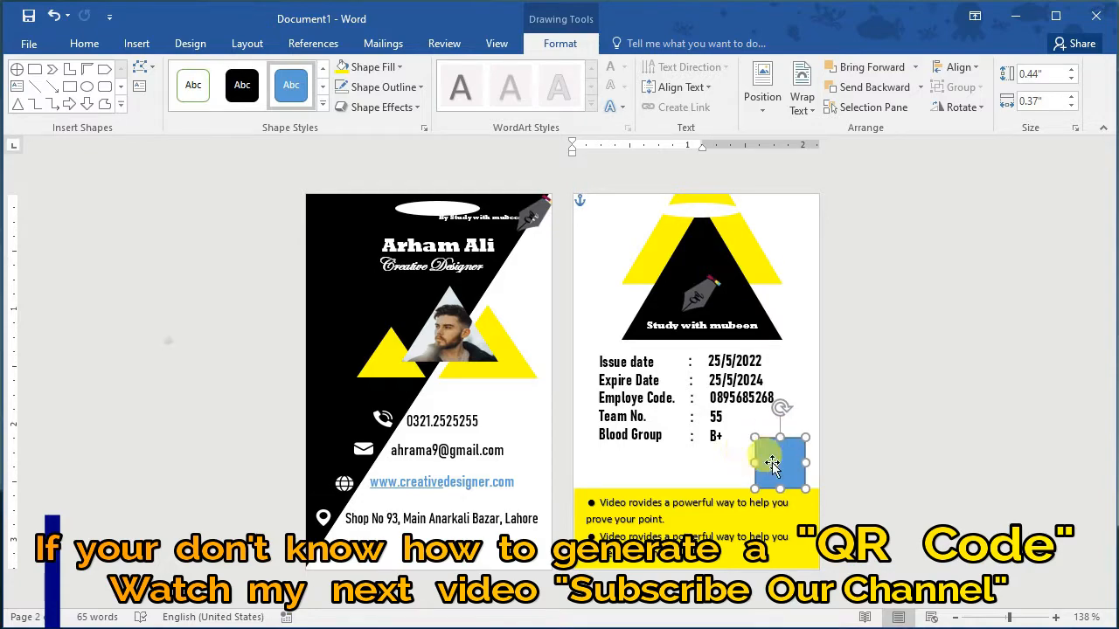
left_click_drag(779, 488, 779, 495)
Step: Remove the rectangle's outline and fill it with the qr-code picture from Downloads
right_click(778, 463)
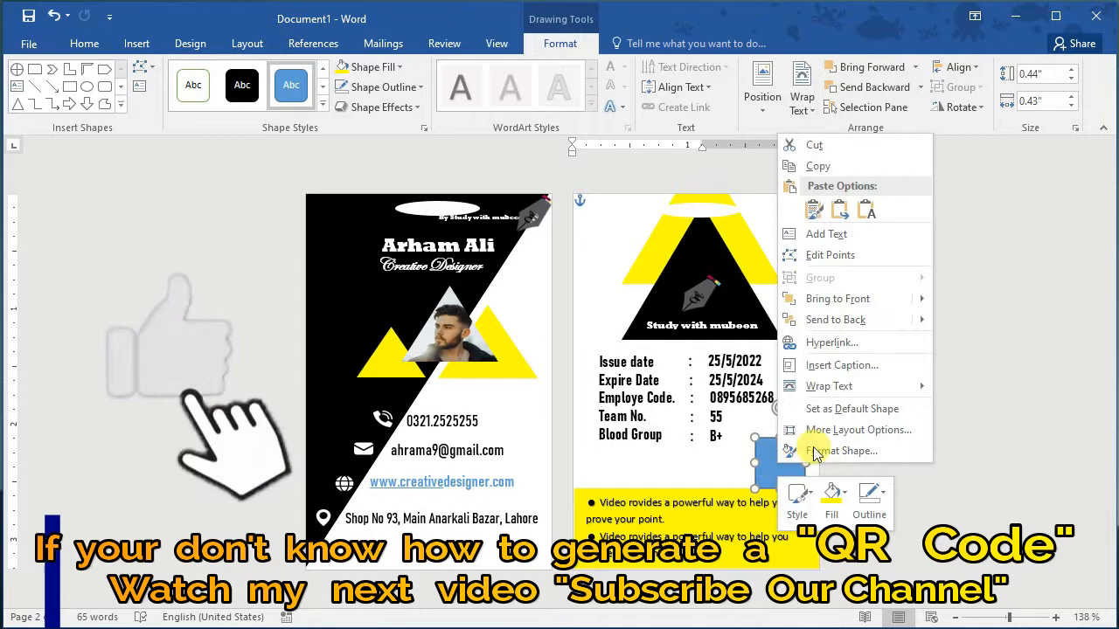
left_click(879, 494)
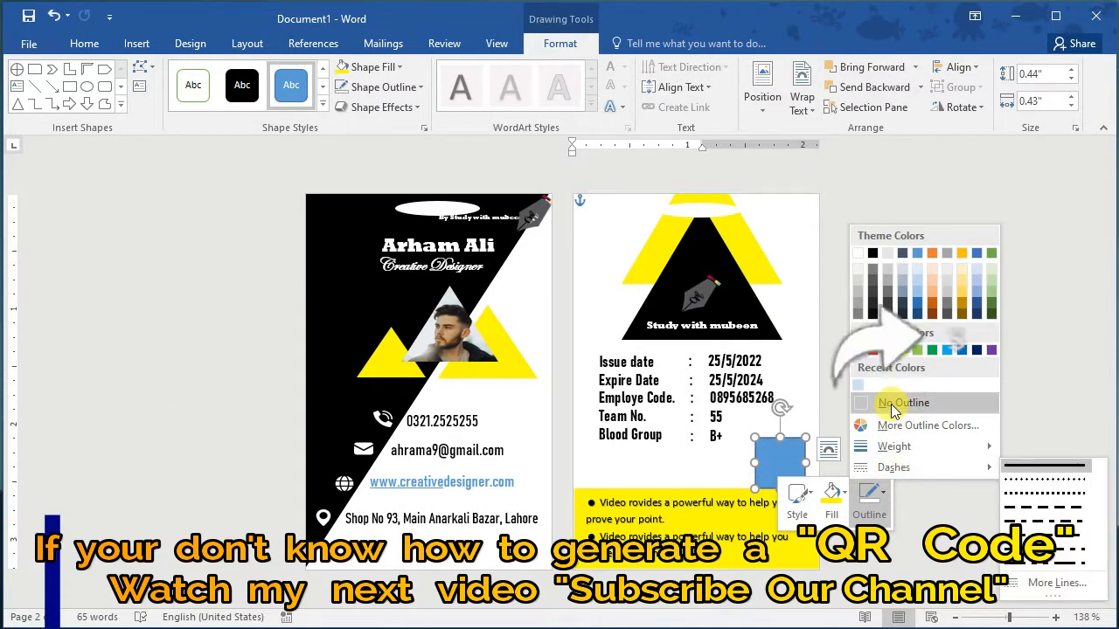
left_click(905, 409)
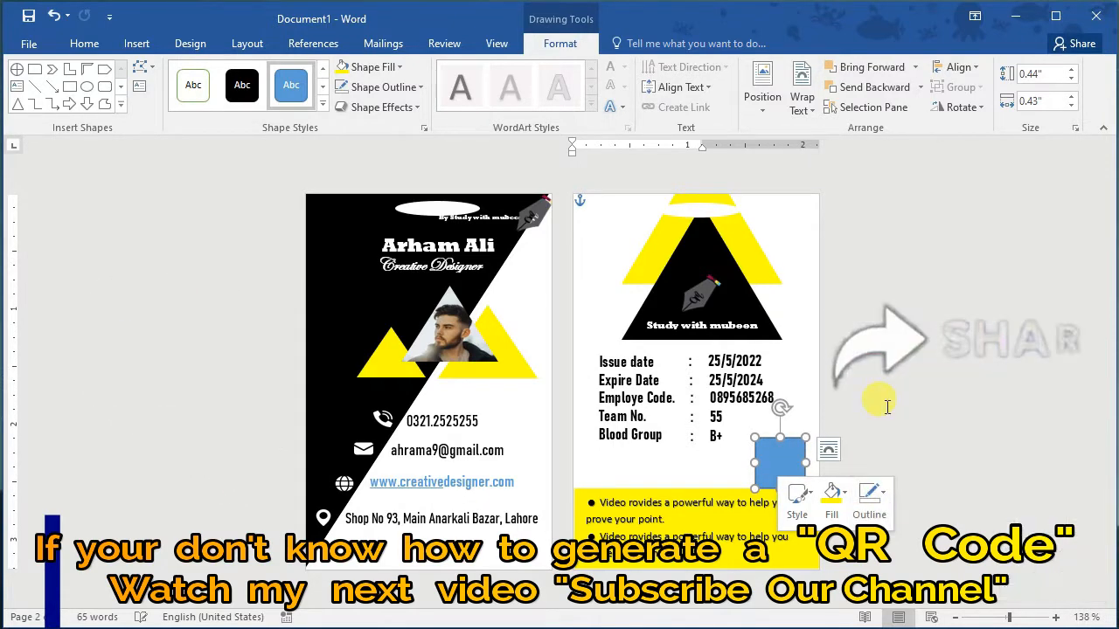
left_click(845, 497)
left_click(861, 427)
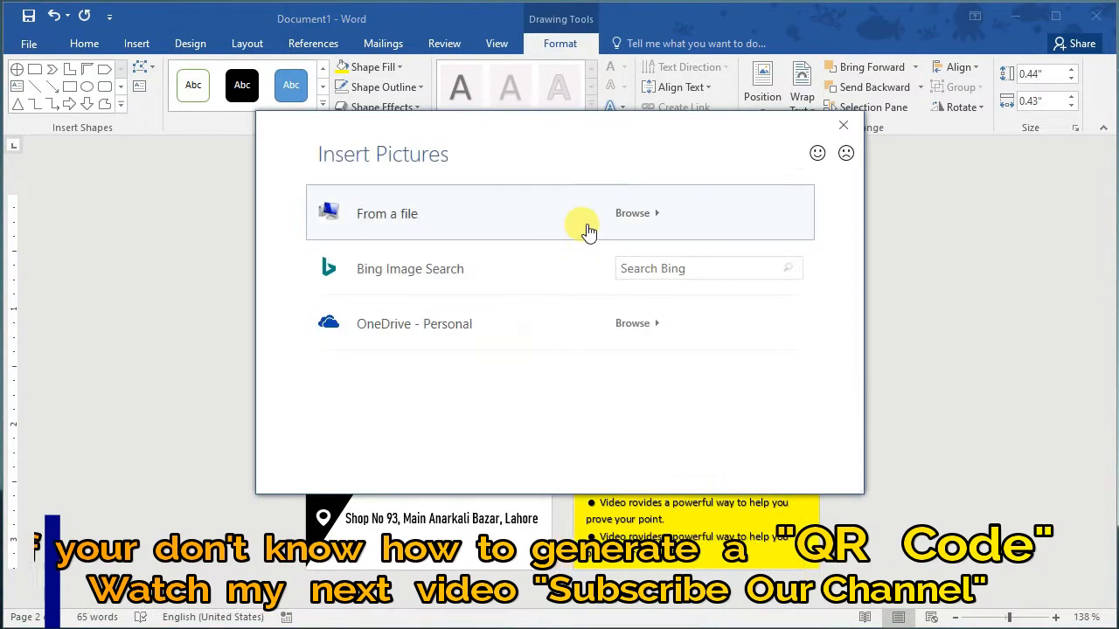
left_click(636, 226)
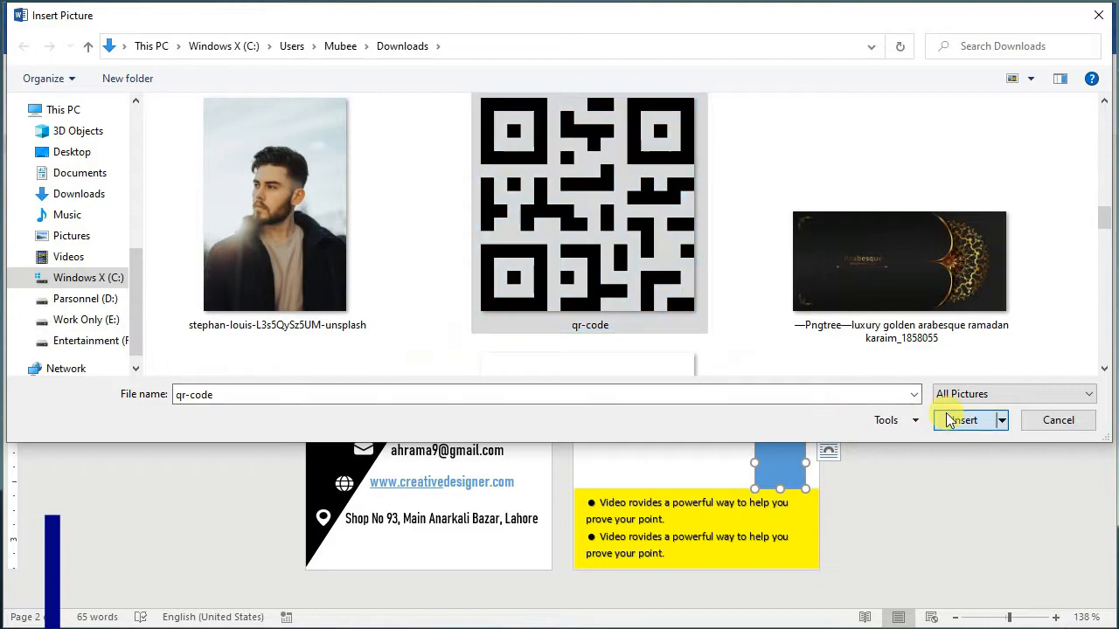
left_click(960, 420)
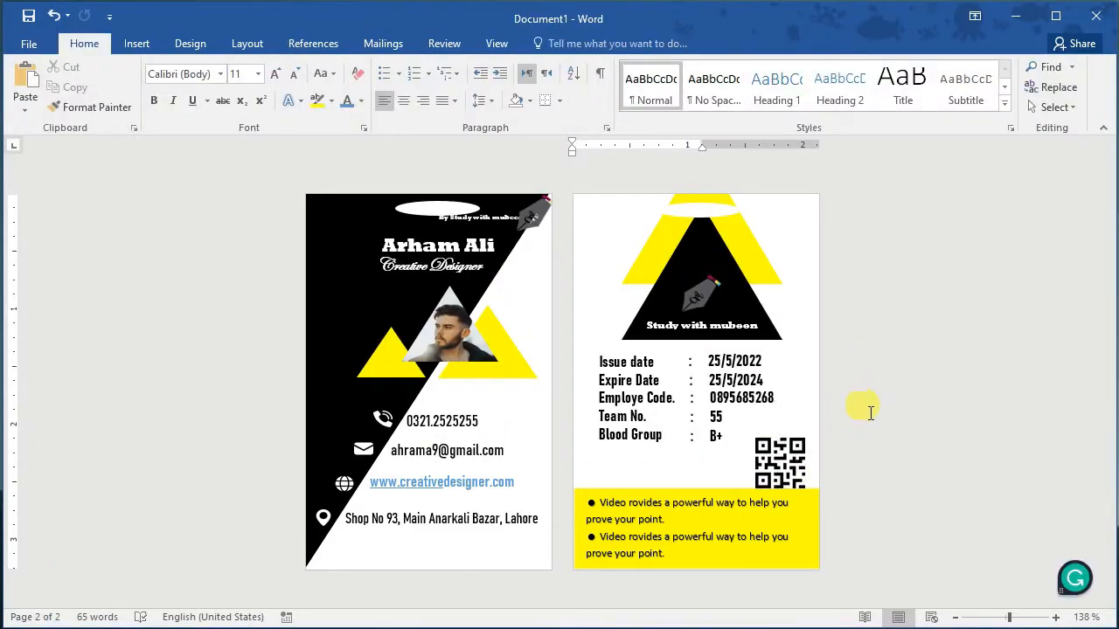
left_click(790, 475)
left_click(866, 475)
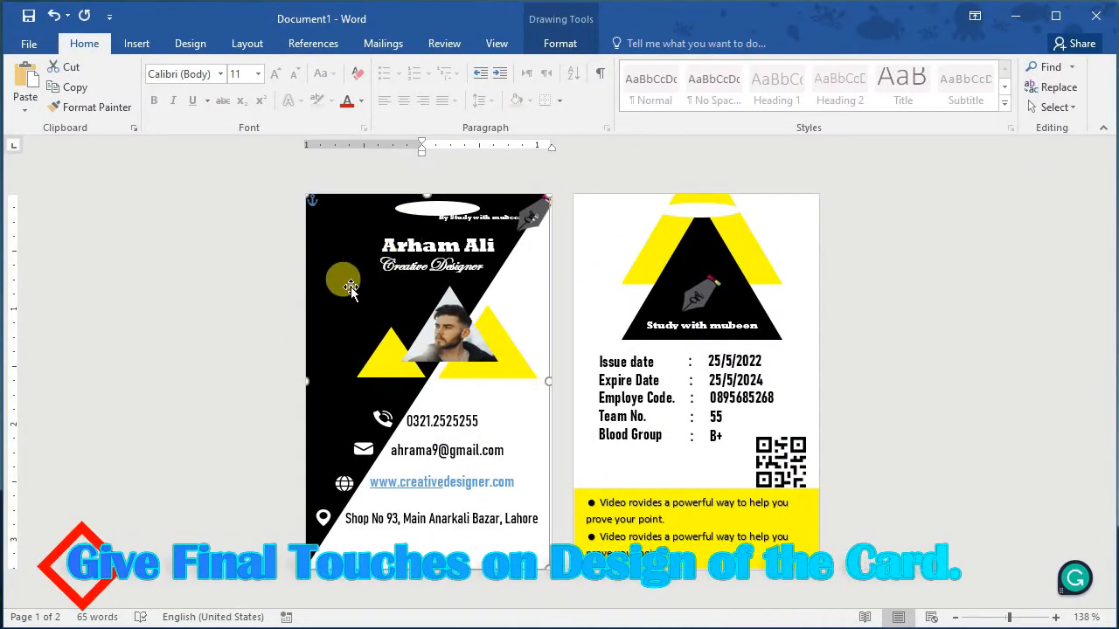
Step: Give the front card background a gradient fill, removing an extra stop and making the middle stop black
right_click(352, 290)
left_click(398, 604)
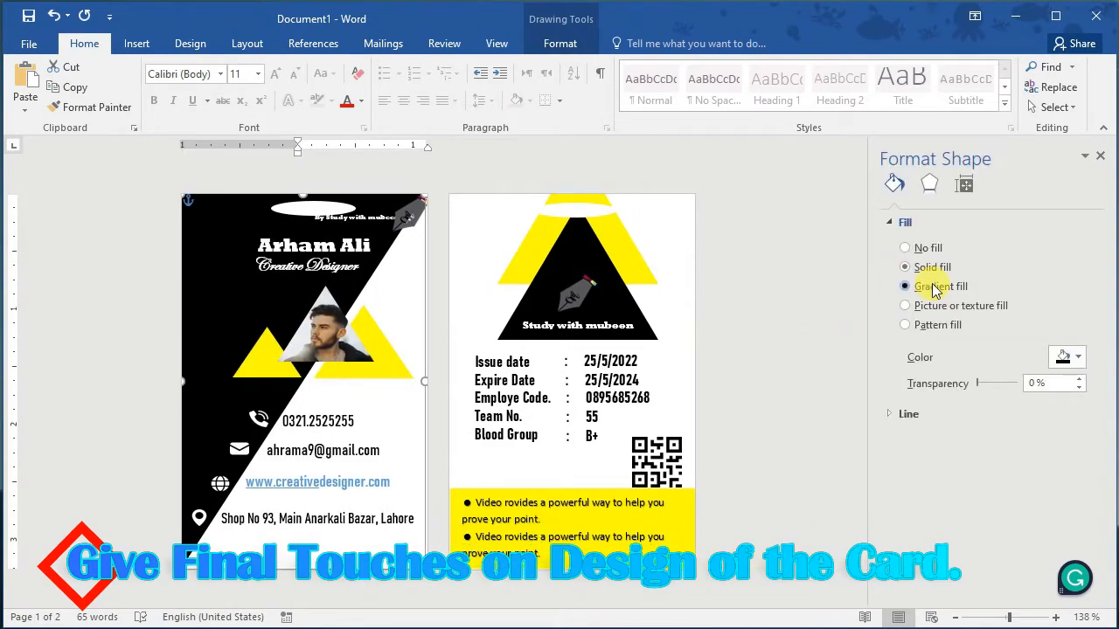
left_click(933, 289)
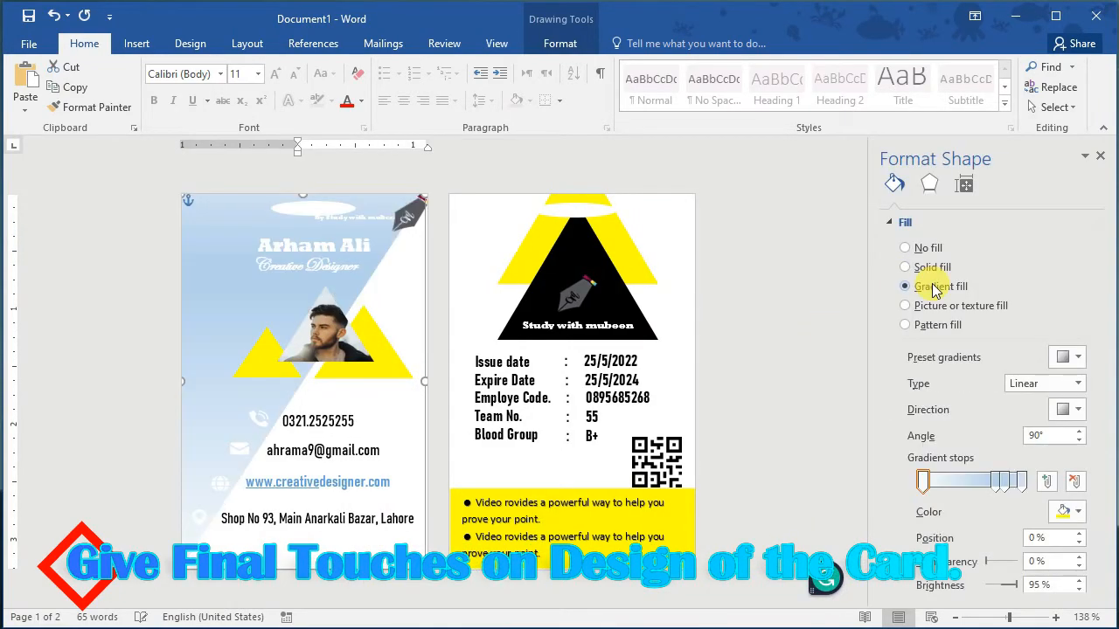
left_click(1077, 512)
left_click(1021, 481)
left_click(1074, 481)
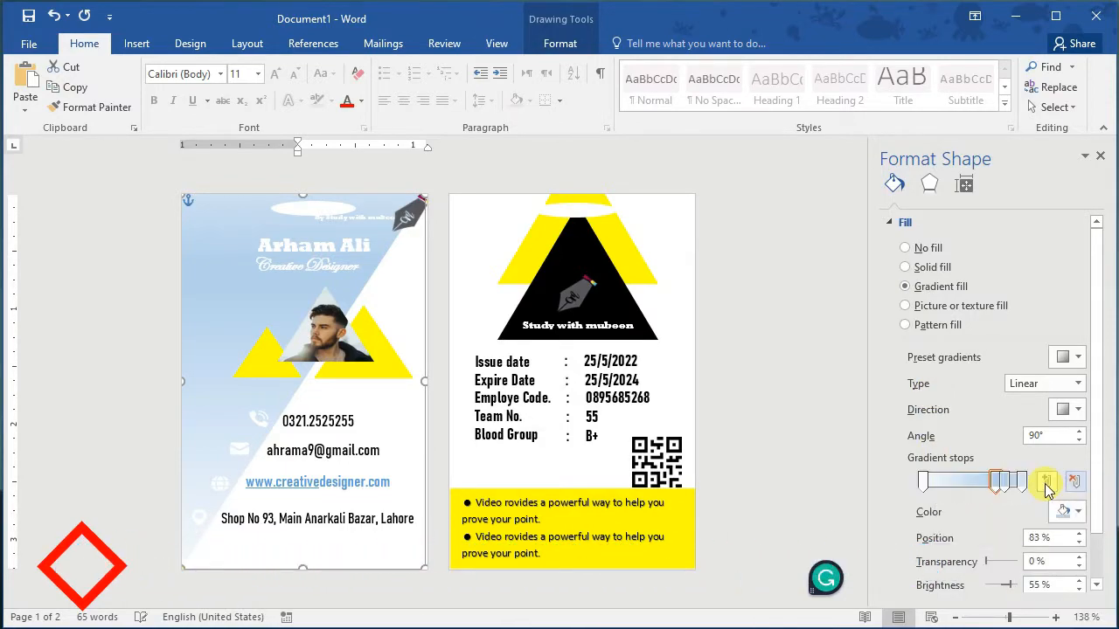
left_click_drag(997, 482, 979, 489)
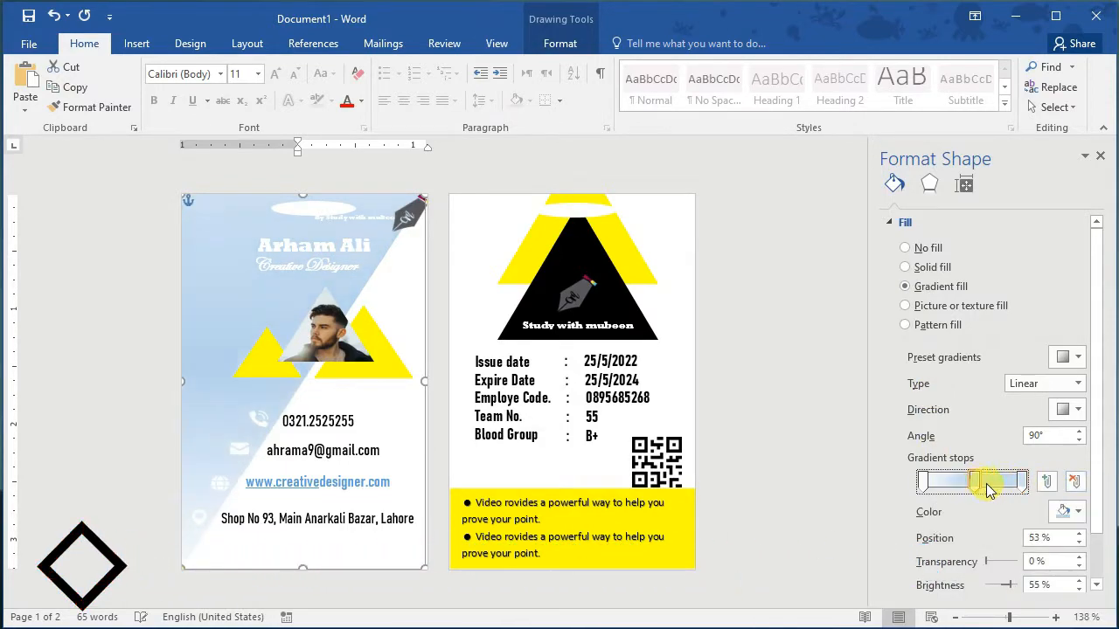
left_click(1078, 512)
left_click(987, 534)
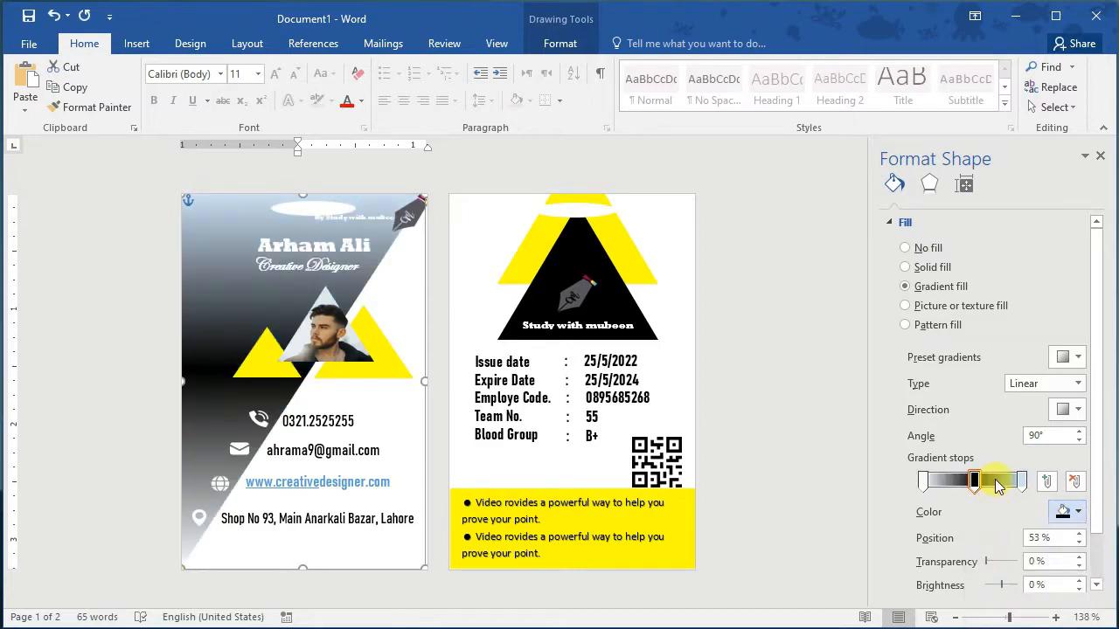
Step: Recolour the left gradient stop grey, the right stop a dark shade, and move the middle stop to 15%
left_click(925, 481)
left_click(1078, 513)
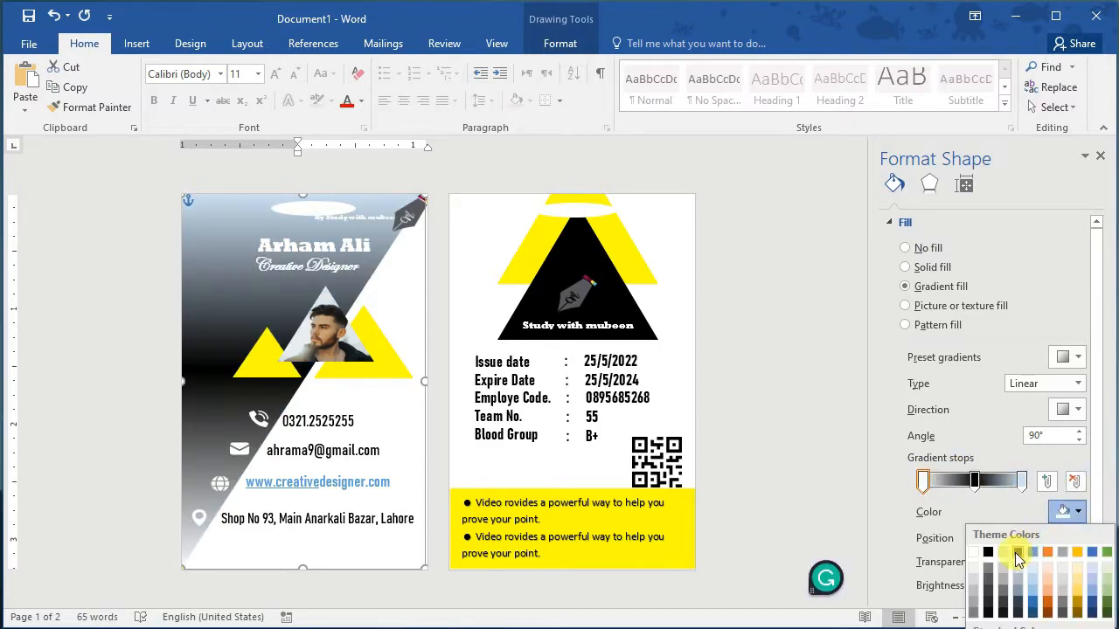
left_click(1016, 552)
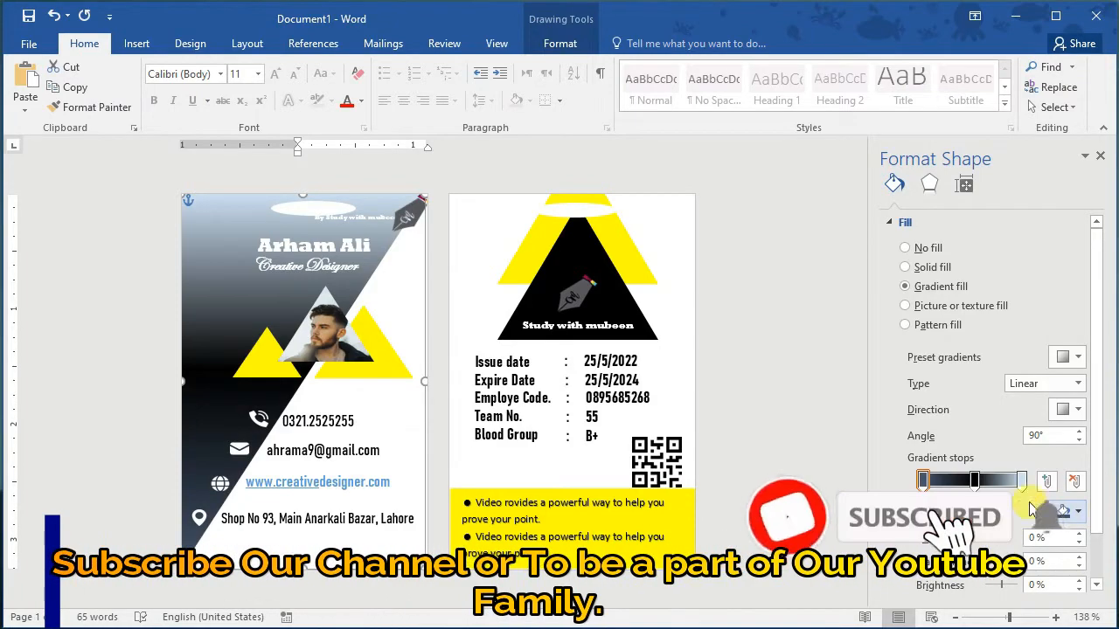
left_click(1021, 481)
left_click(1077, 512)
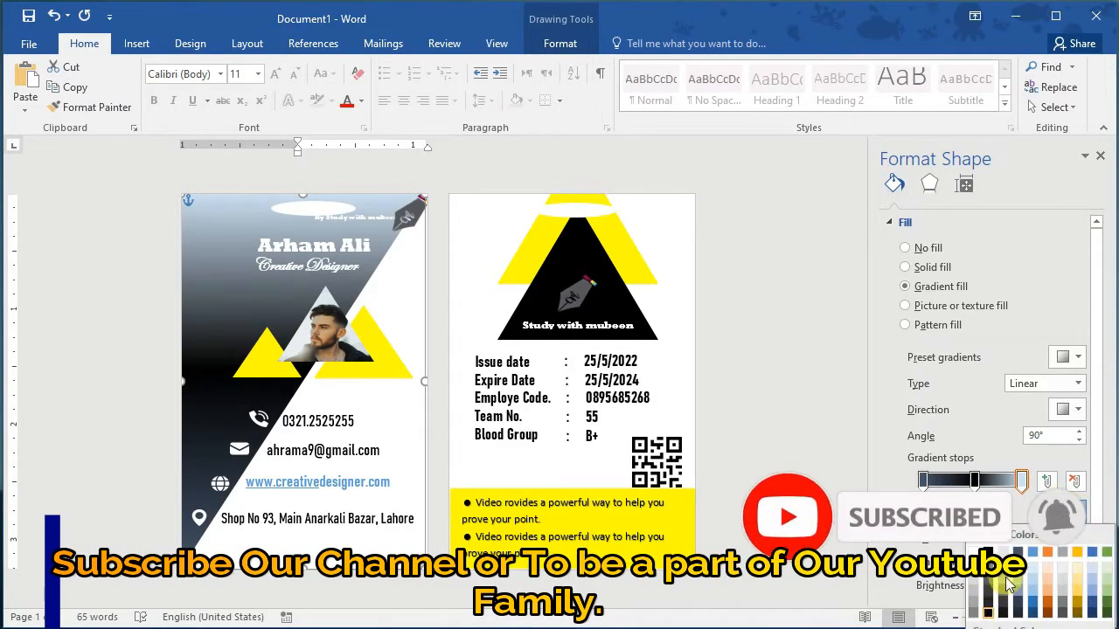
left_click(1064, 616)
left_click(974, 480)
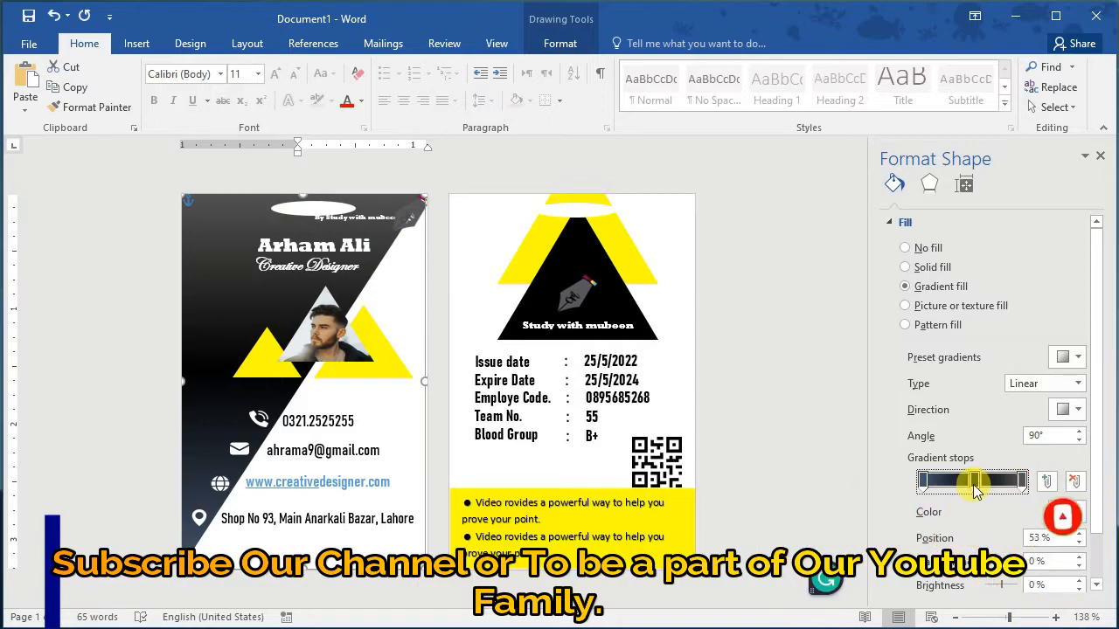
left_click_drag(950, 488, 1020, 487)
Step: Make the left stop black, reposition the second stop, and fine-tune brightness with 0% transparency
left_click(924, 486)
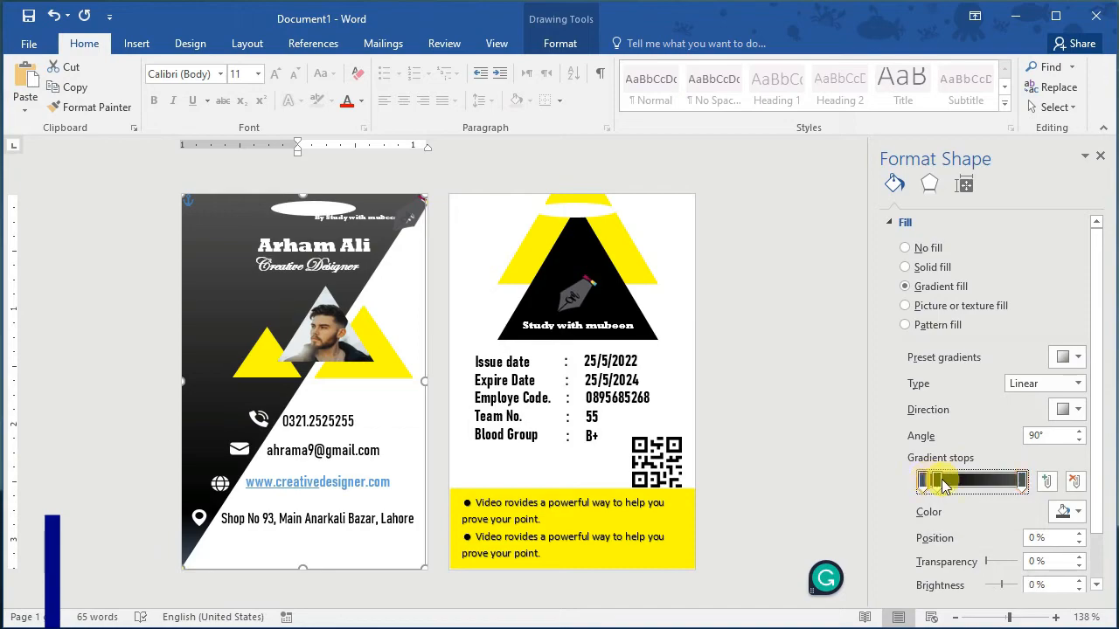
left_click(1066, 511)
left_click(990, 586)
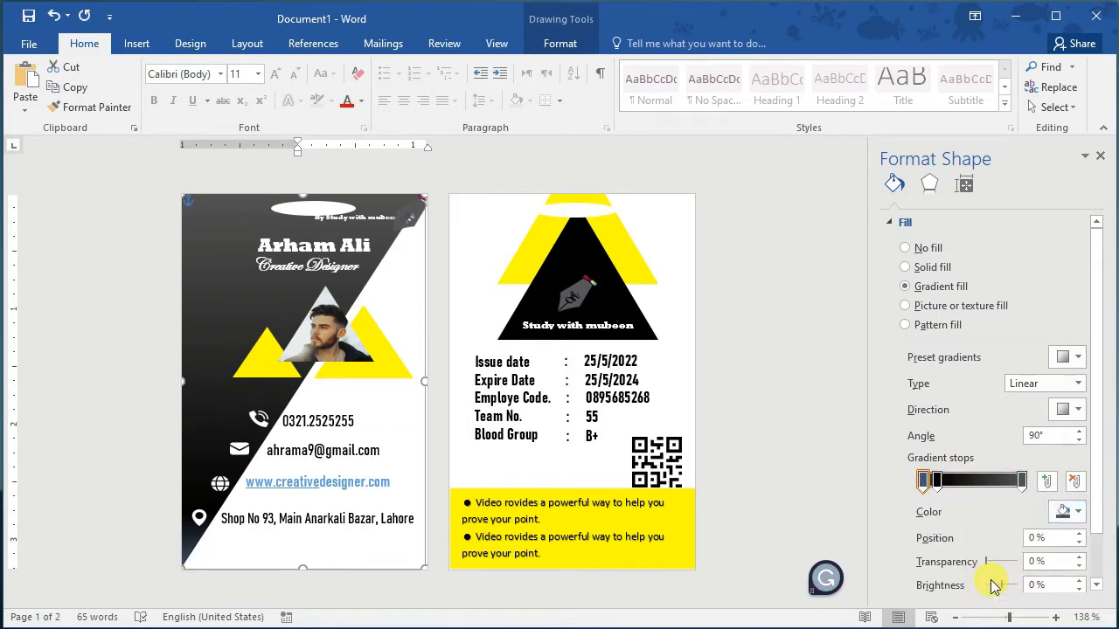
left_click_drag(952, 488, 979, 491)
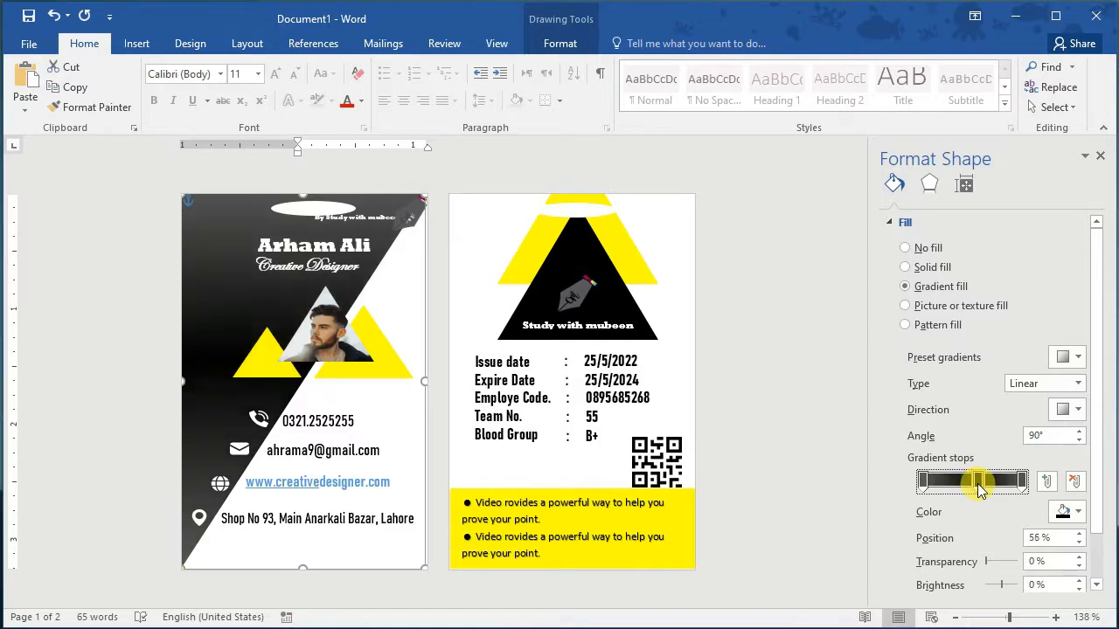
left_click(923, 482)
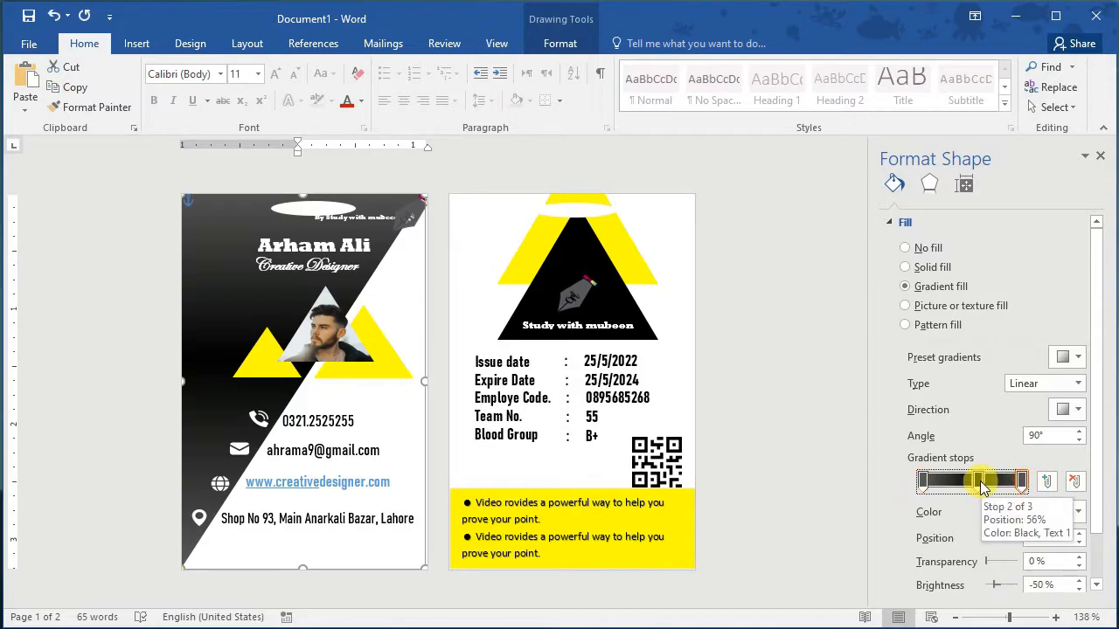
left_click(1079, 580)
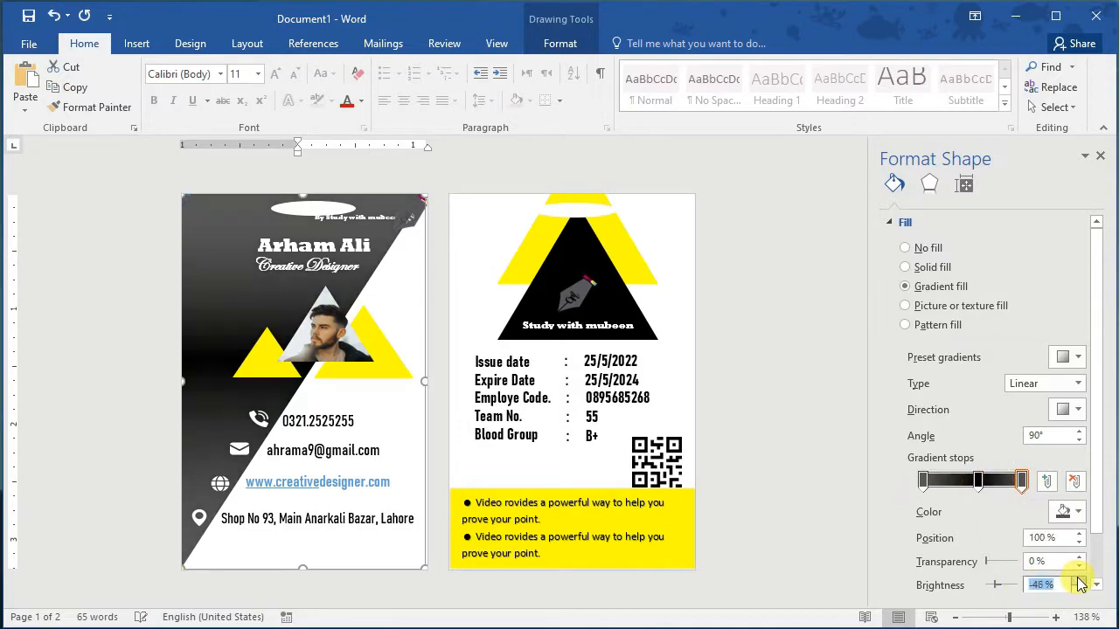
left_click(1078, 590)
left_click(1079, 590)
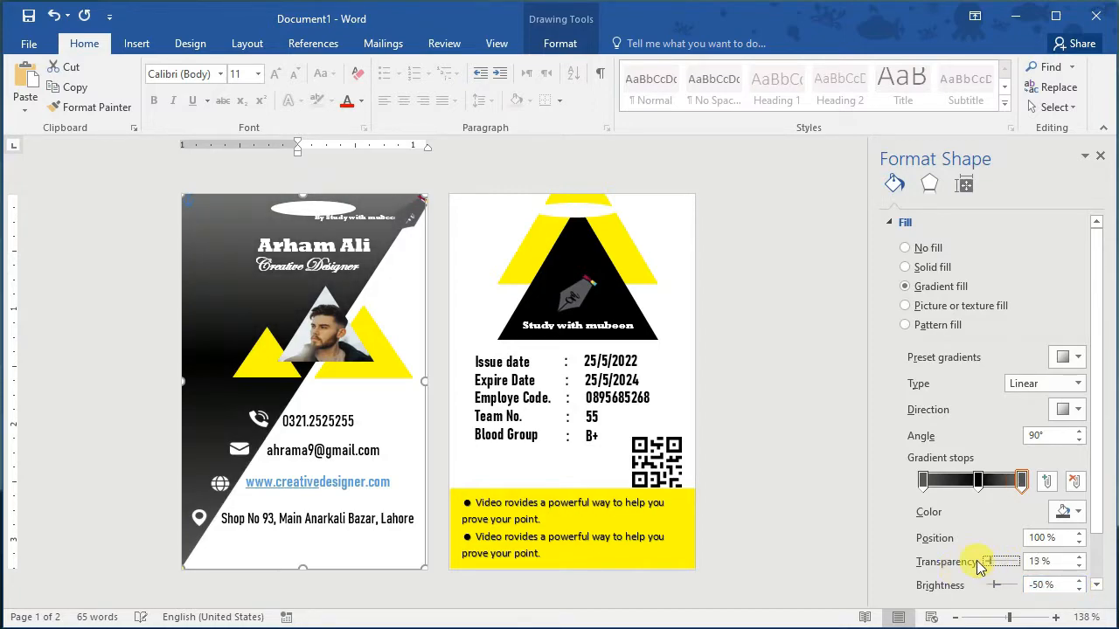
left_click_drag(979, 565, 972, 563)
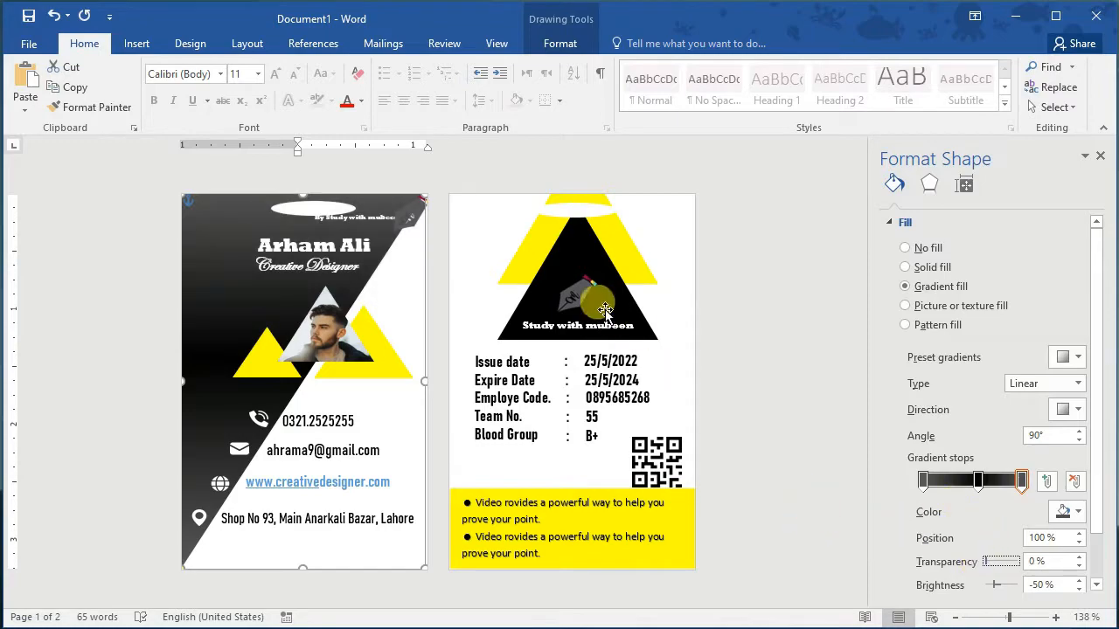
Step: Give the back card's black triangle a gradient fill as well
left_click(579, 264)
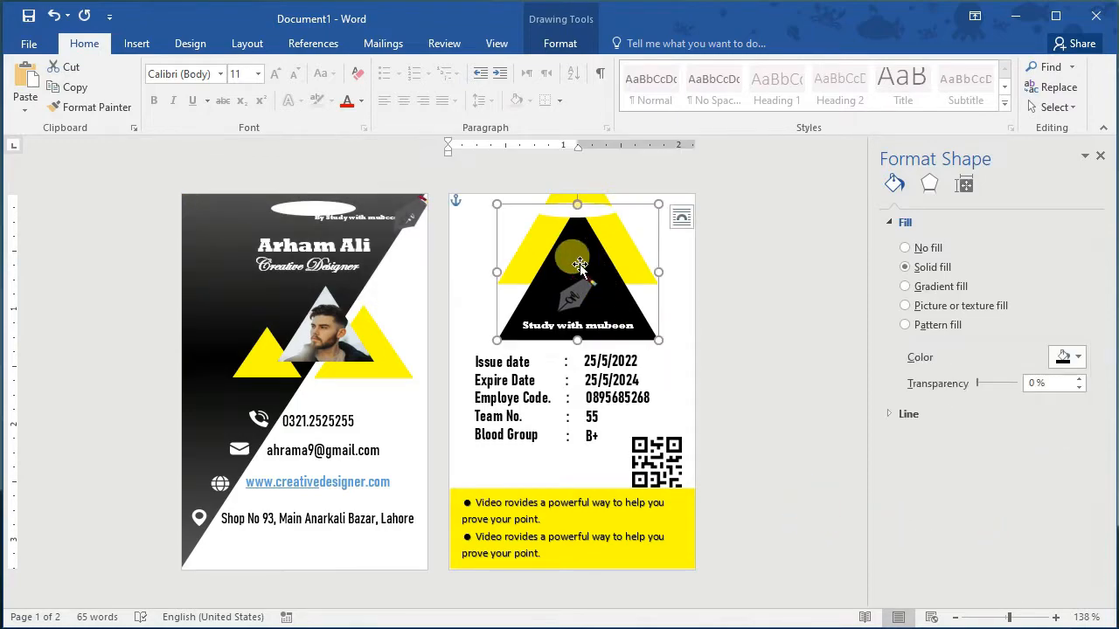
left_click(933, 289)
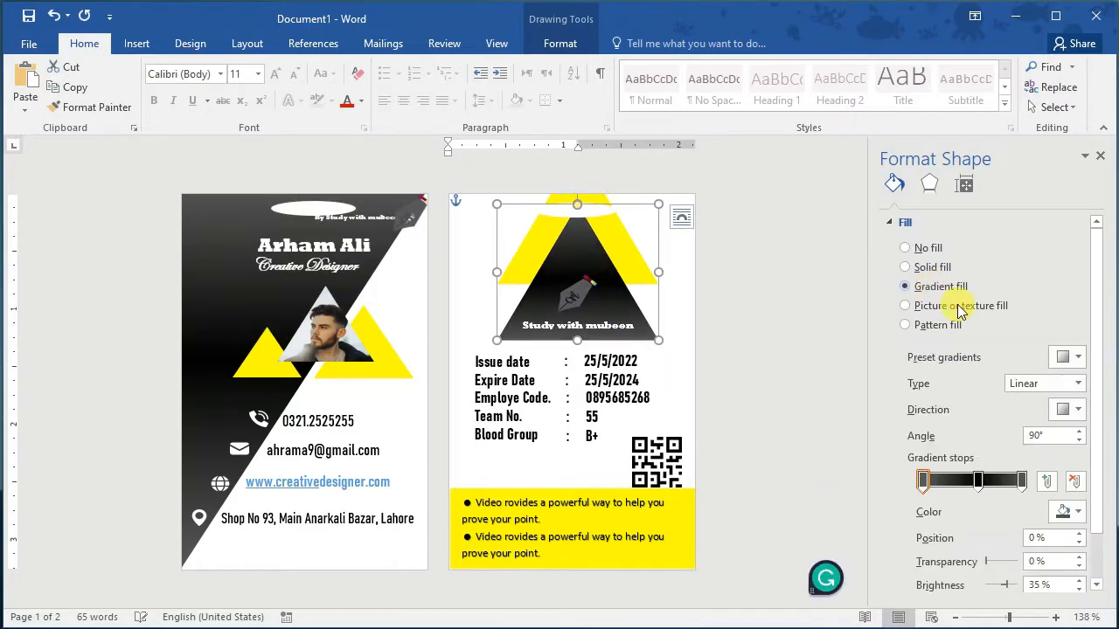
left_click(865, 330)
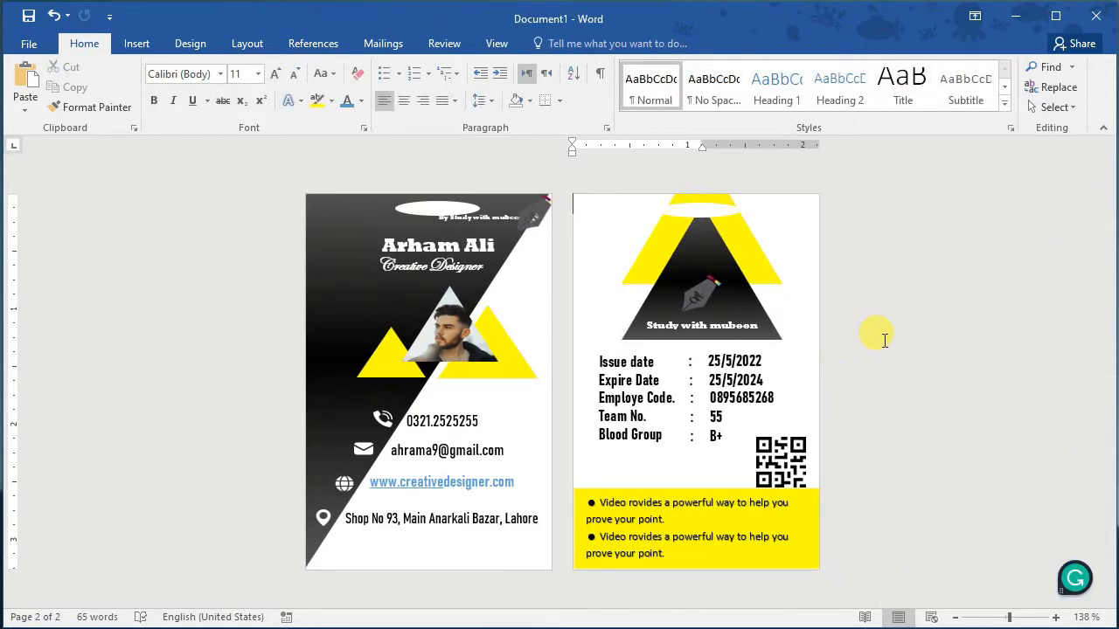
Step: Move the location pin icon beside the address line on the card front
left_click(323, 518)
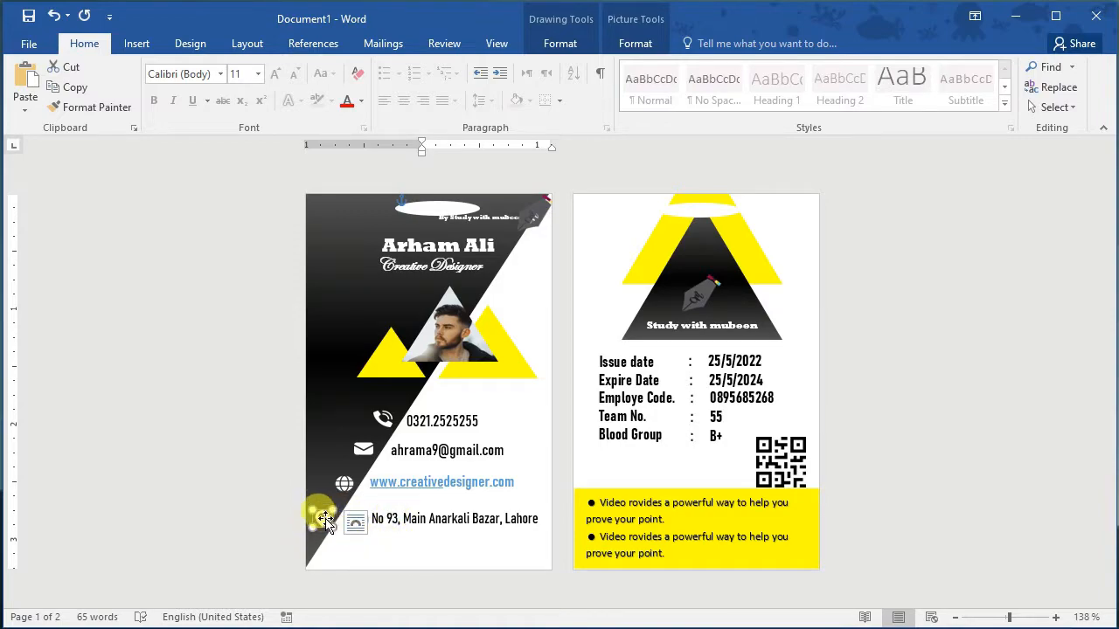
left_click_drag(325, 521, 325, 521)
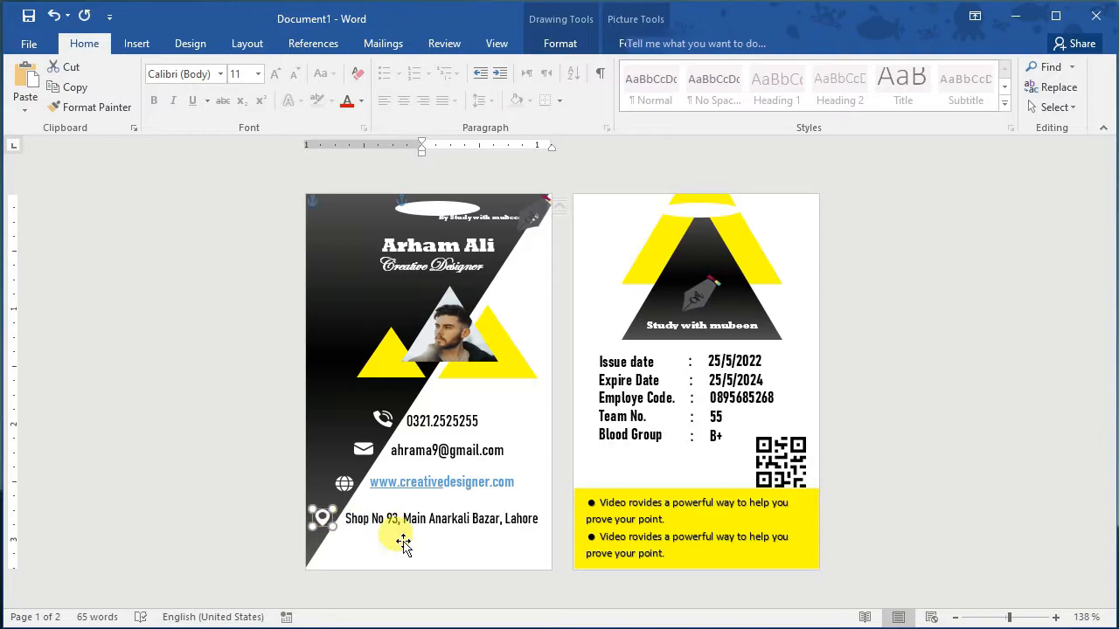
left_click(505, 369)
Step: Enlarge the photo triangle from its corner and shift it slightly lower and left
left_click(496, 378)
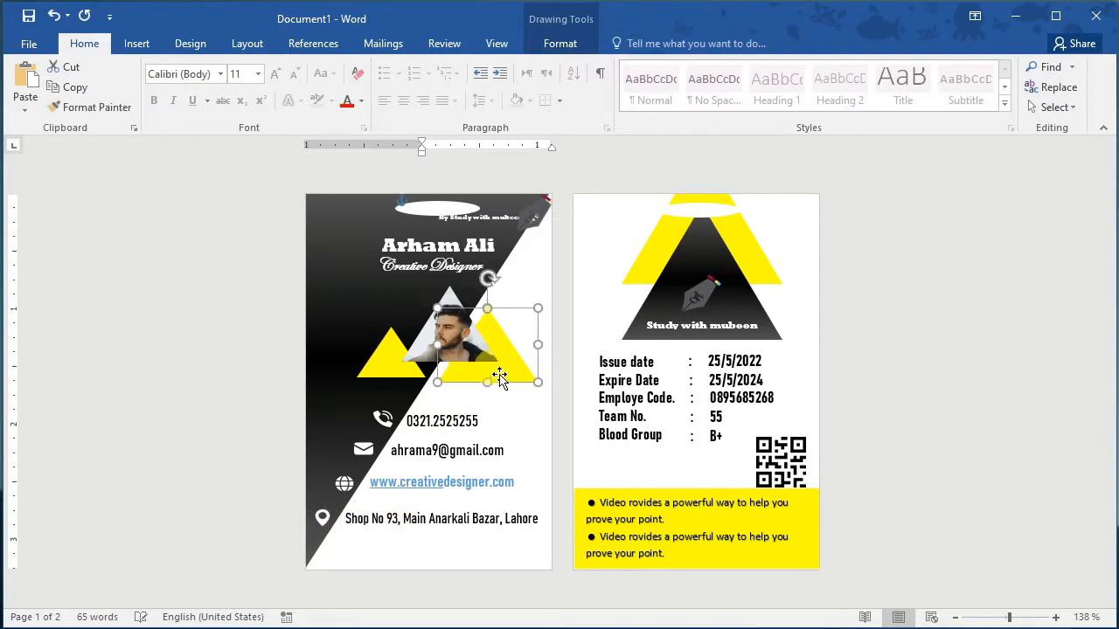
left_click(393, 377)
left_click(453, 344)
left_click(449, 308)
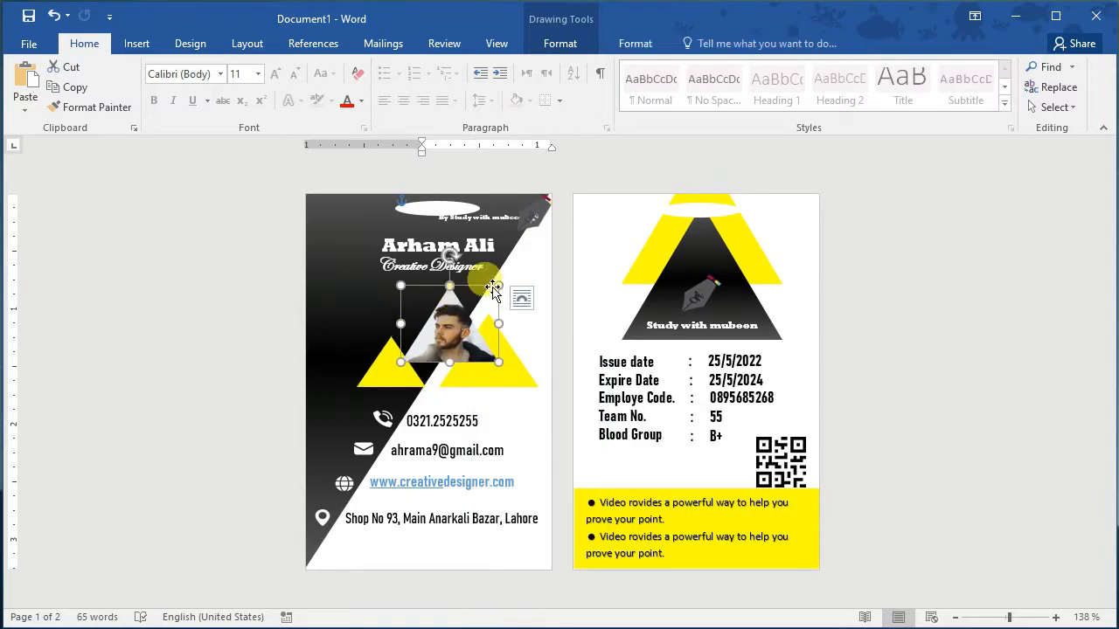
left_click_drag(499, 286, 522, 270)
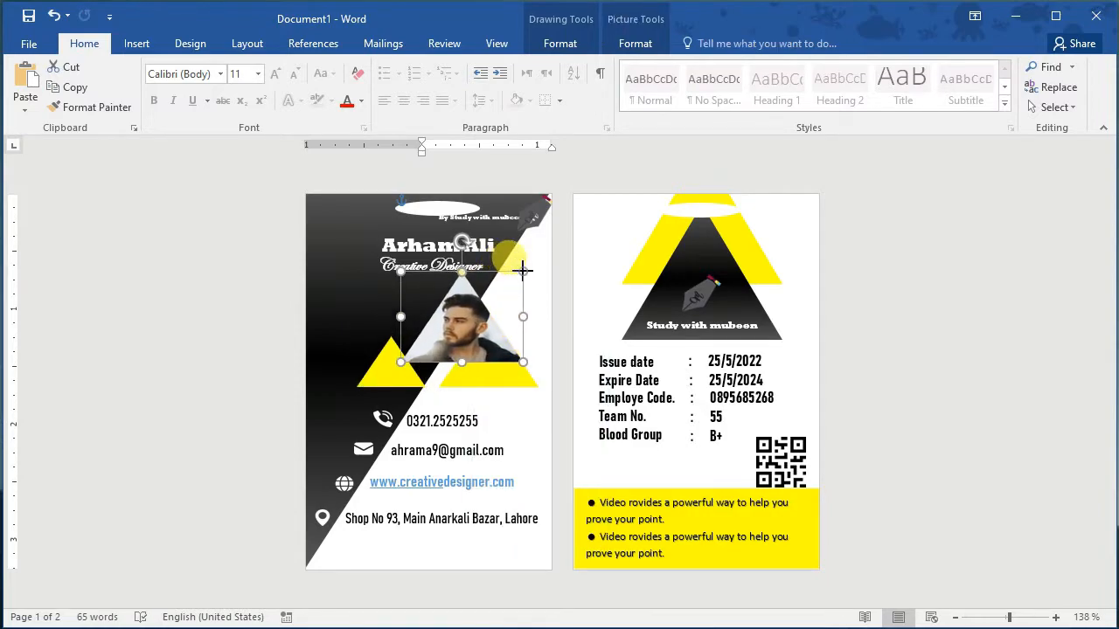
mouse_move(466, 328)
left_mouse_down()
mouse_move(461, 384)
mouse_move(453, 338)
left_mouse_up()
left_click(352, 324)
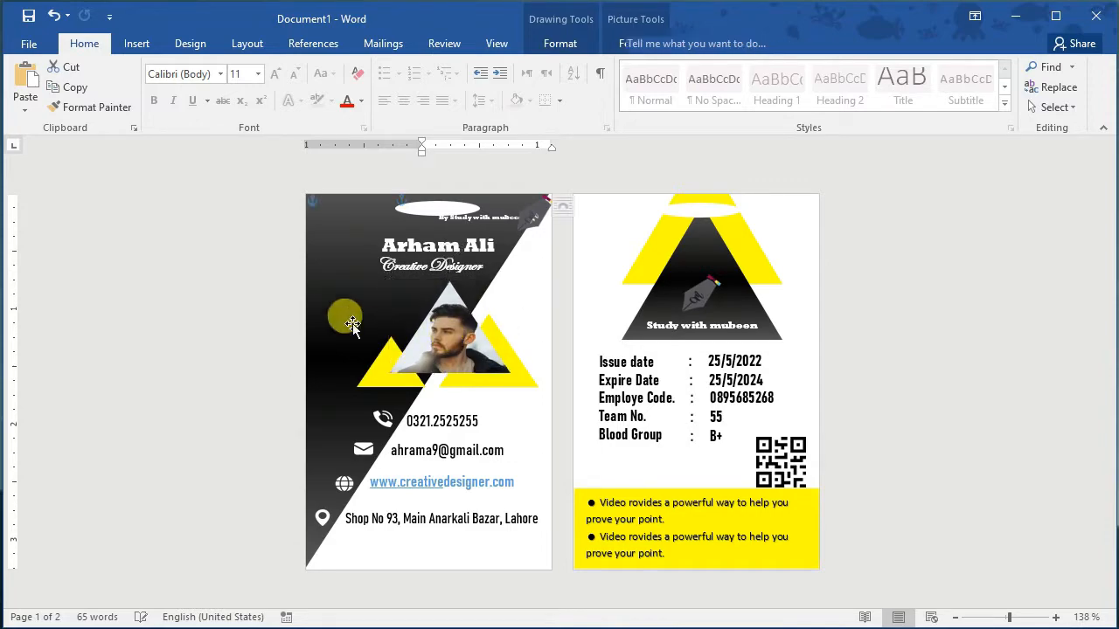
left_click(452, 356)
key("Left")
key("Left")
key("Left")
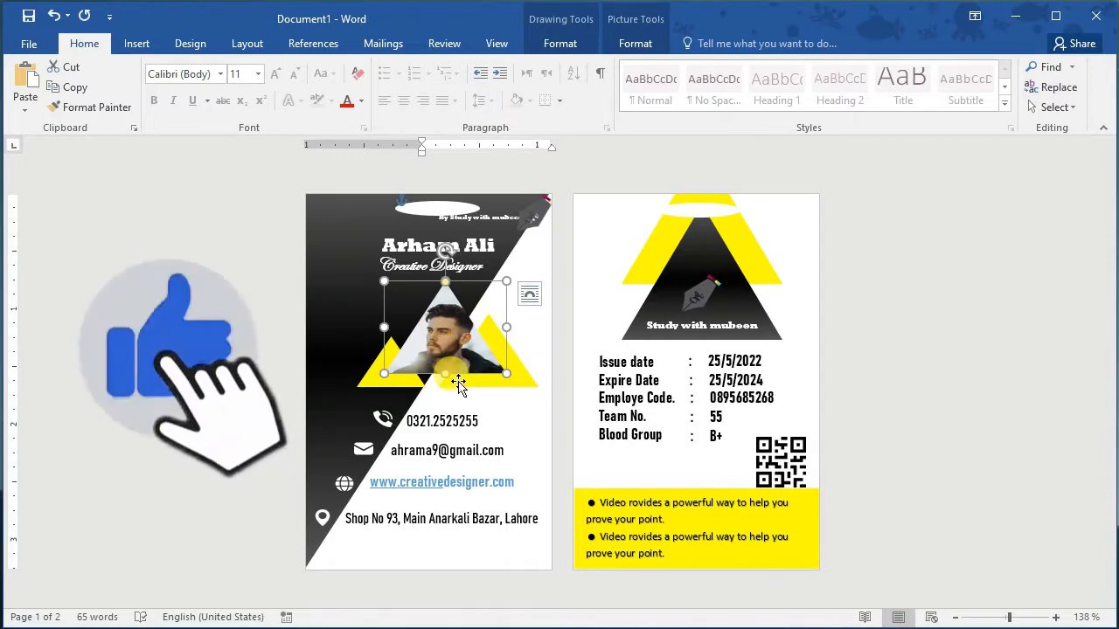
Step: Check the yellow triangles, photo and back-card text boxes sit correctly by selecting each in turn
left_click(392, 382)
left_click(475, 354)
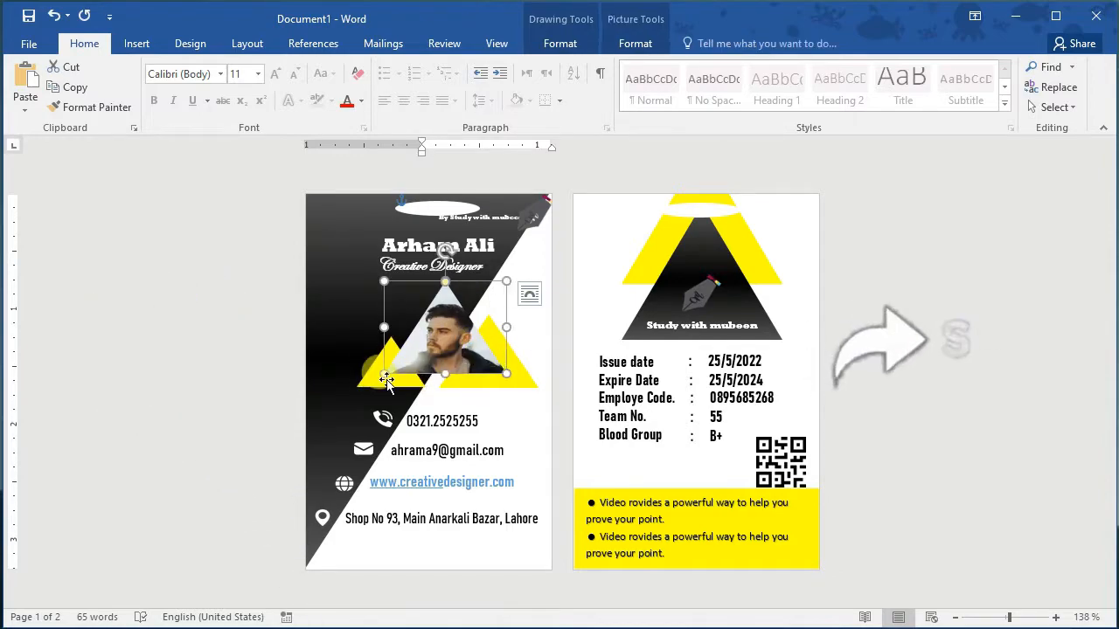
left_click(385, 384)
left_click(475, 360)
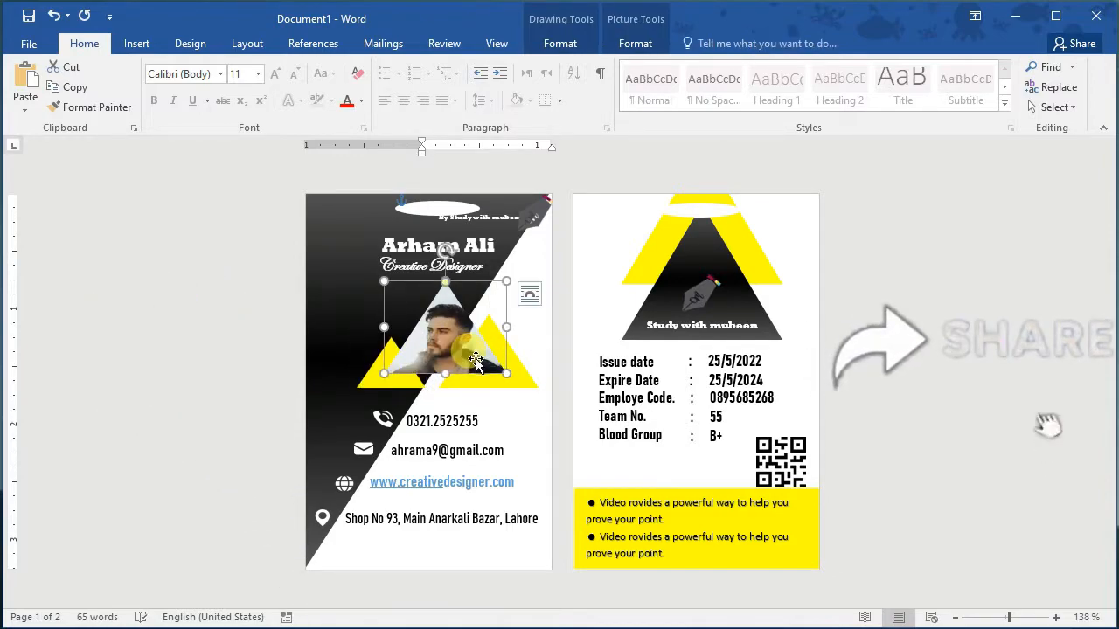
left_click(771, 337)
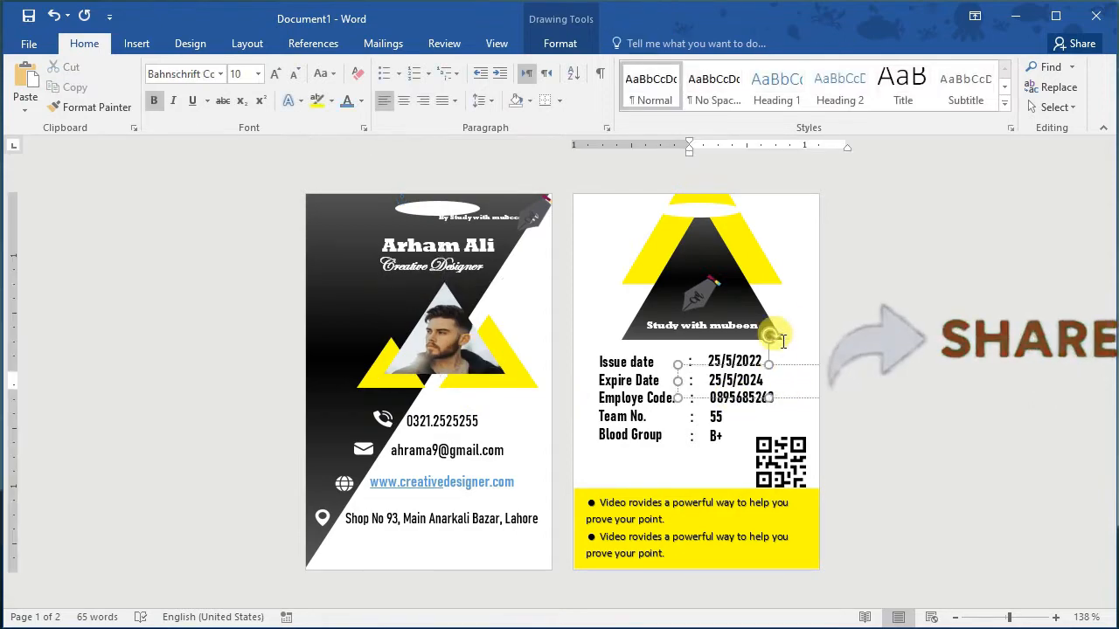
left_click(781, 325)
left_click(681, 474)
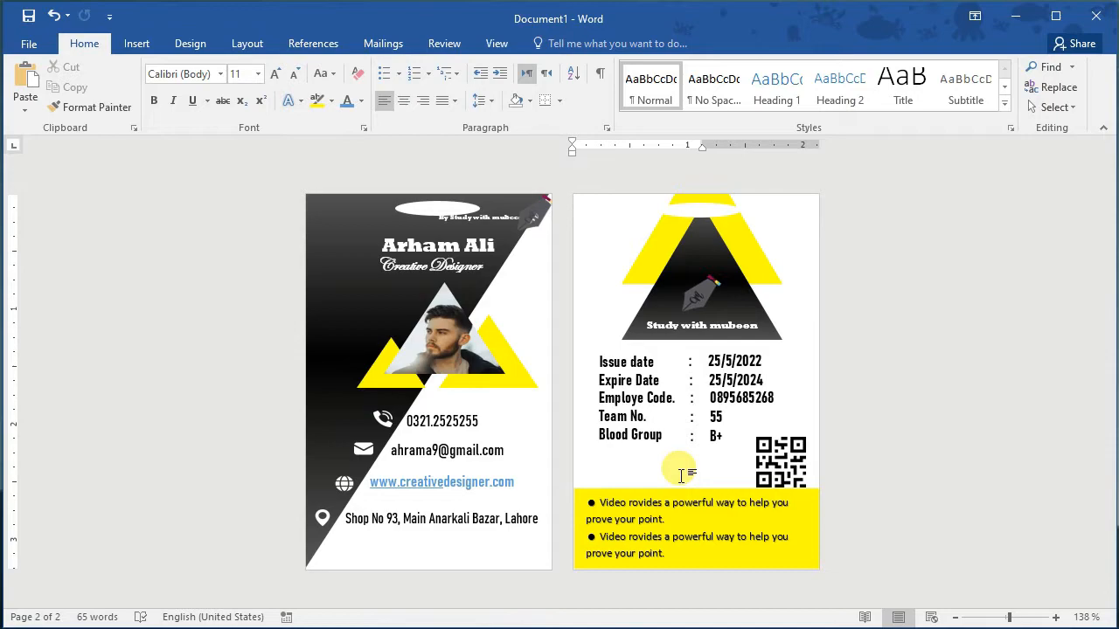
left_click(370, 378)
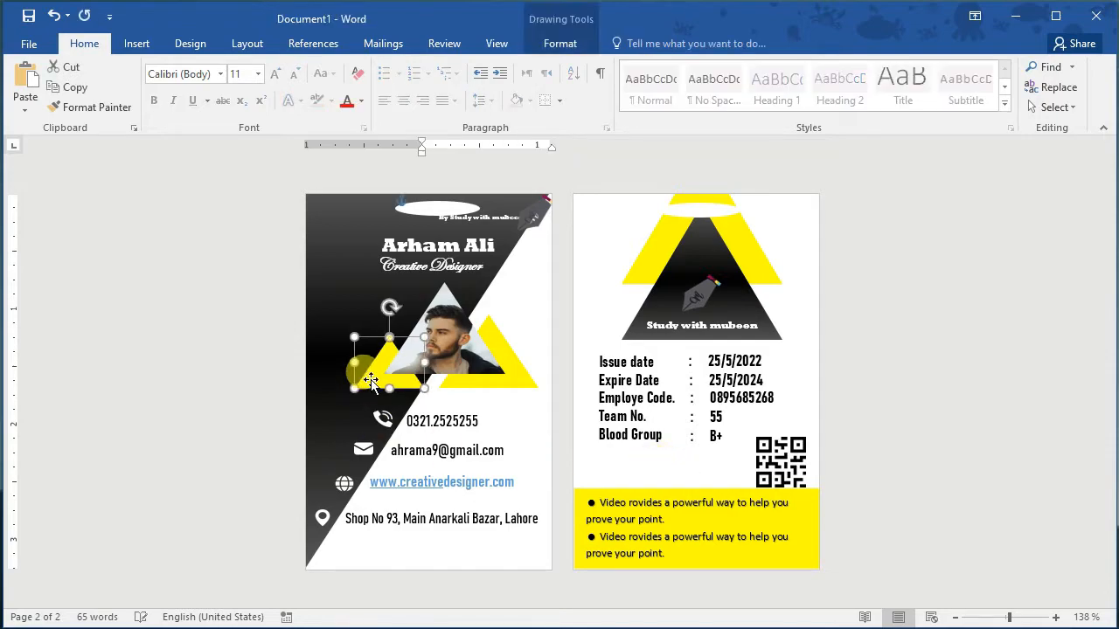
left_click(476, 385)
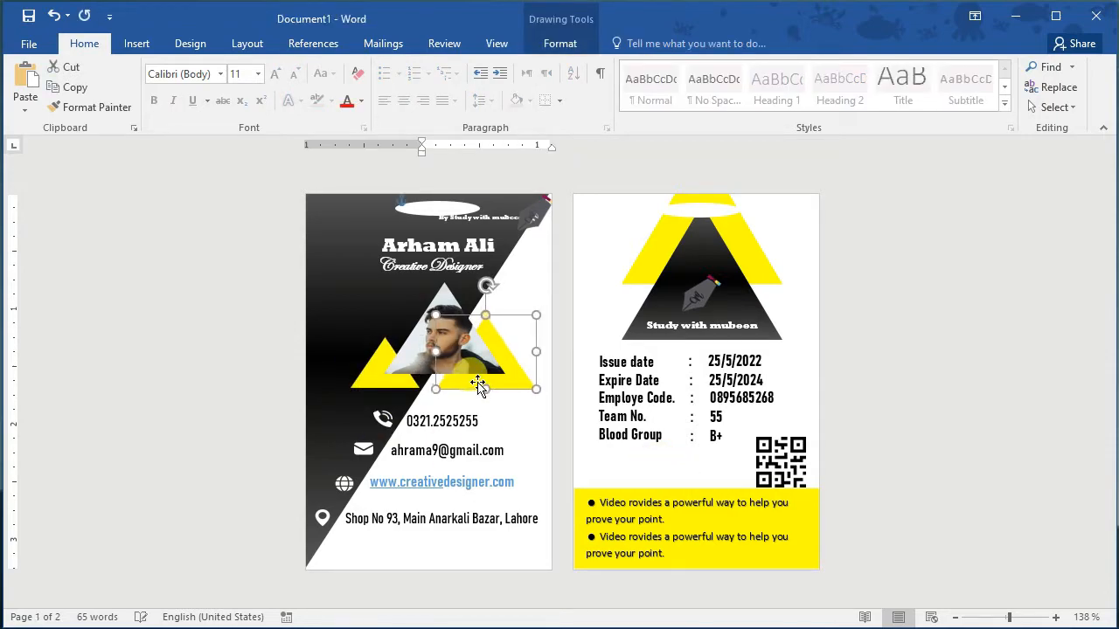
left_click(423, 361)
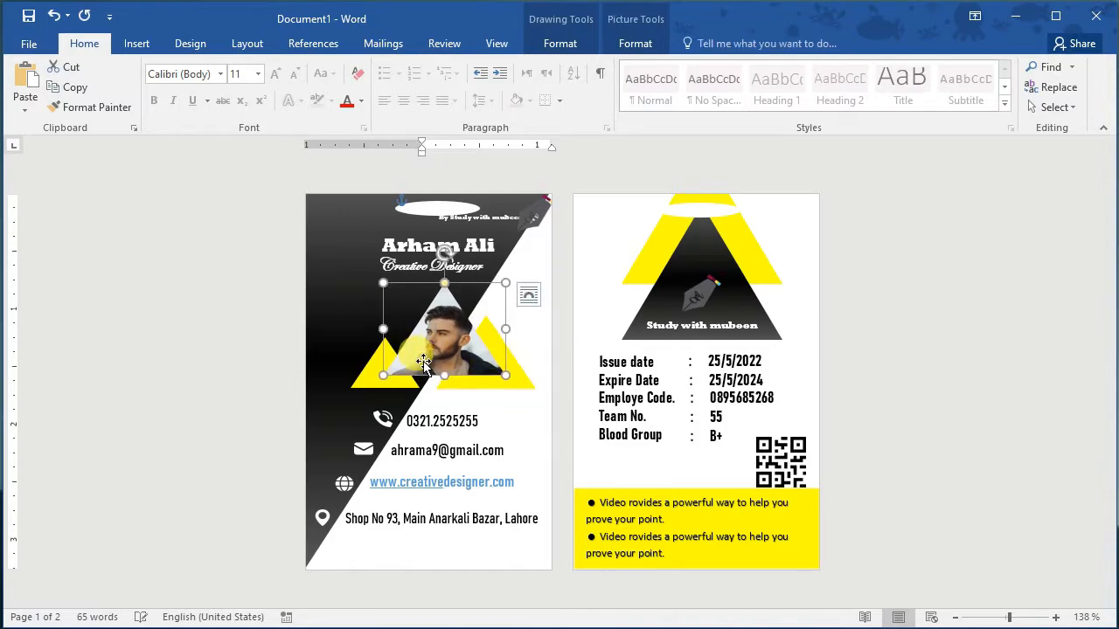
left_click(882, 402)
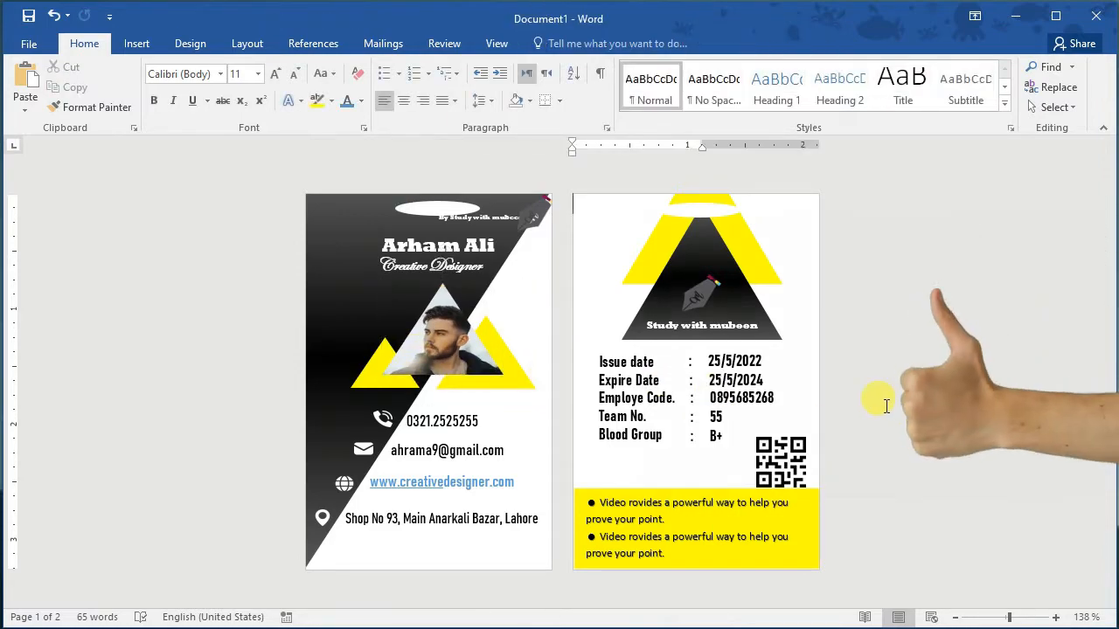